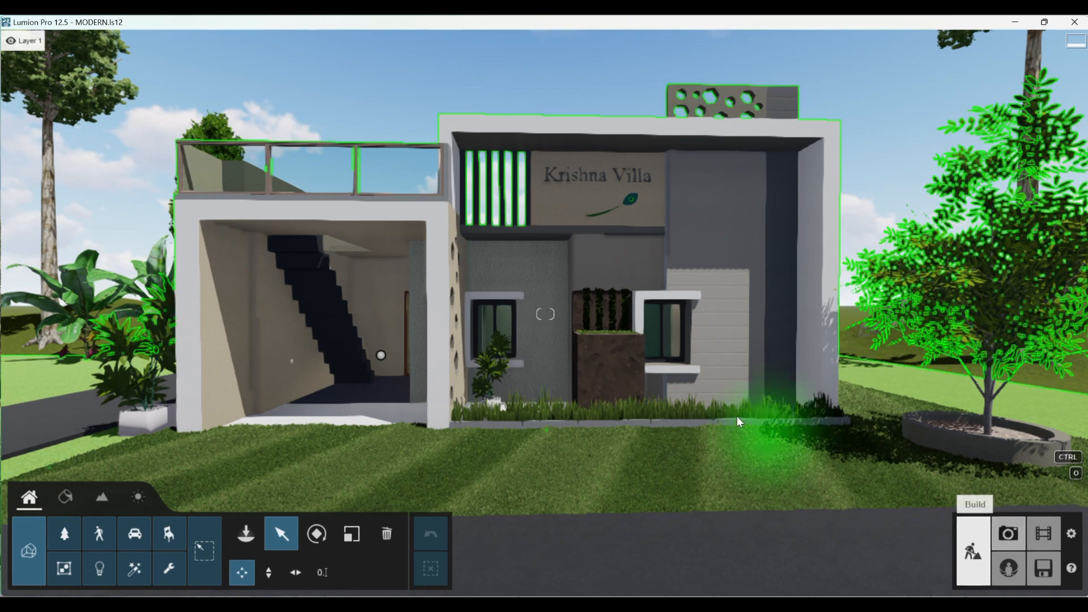
# - Frame the front of the villa in the camera view and store it in the empty photo slot 2
pyautogui.scroll(-2, 704, 406)
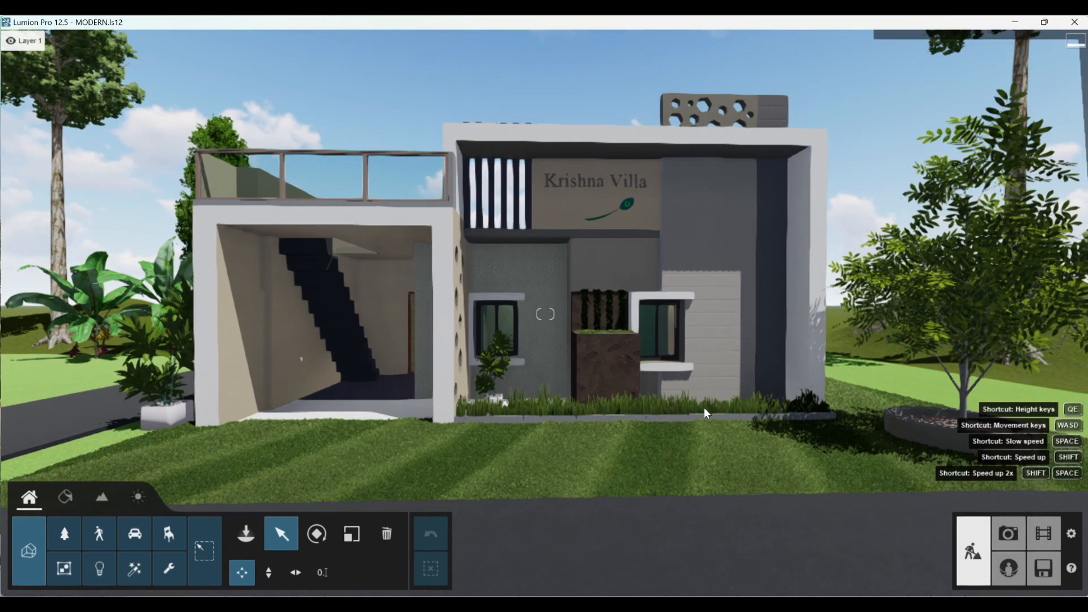
pyautogui.scroll(2, 703, 407)
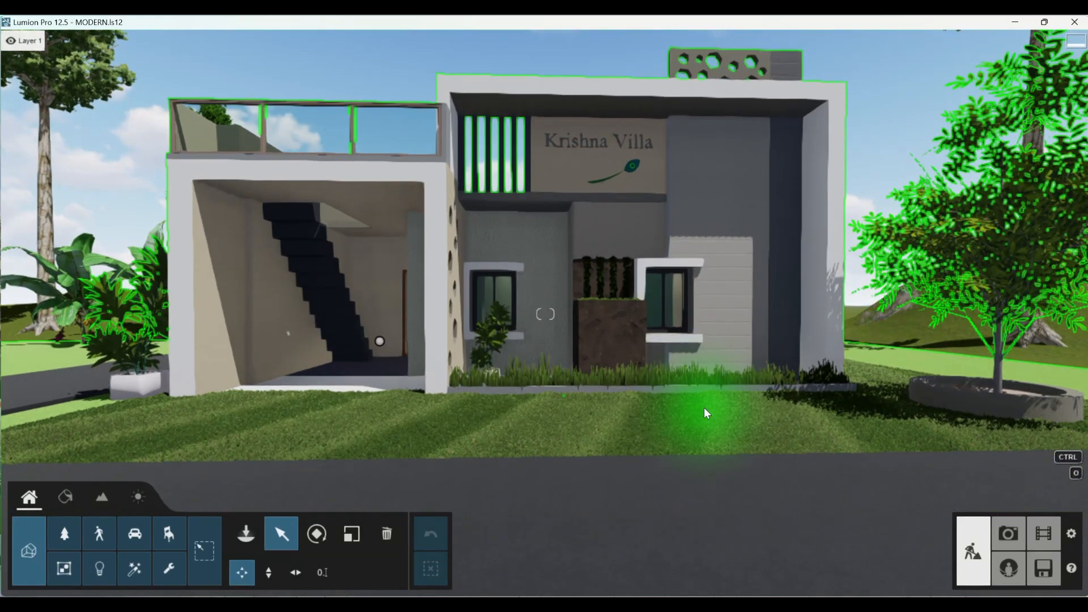
pyautogui.press('q')
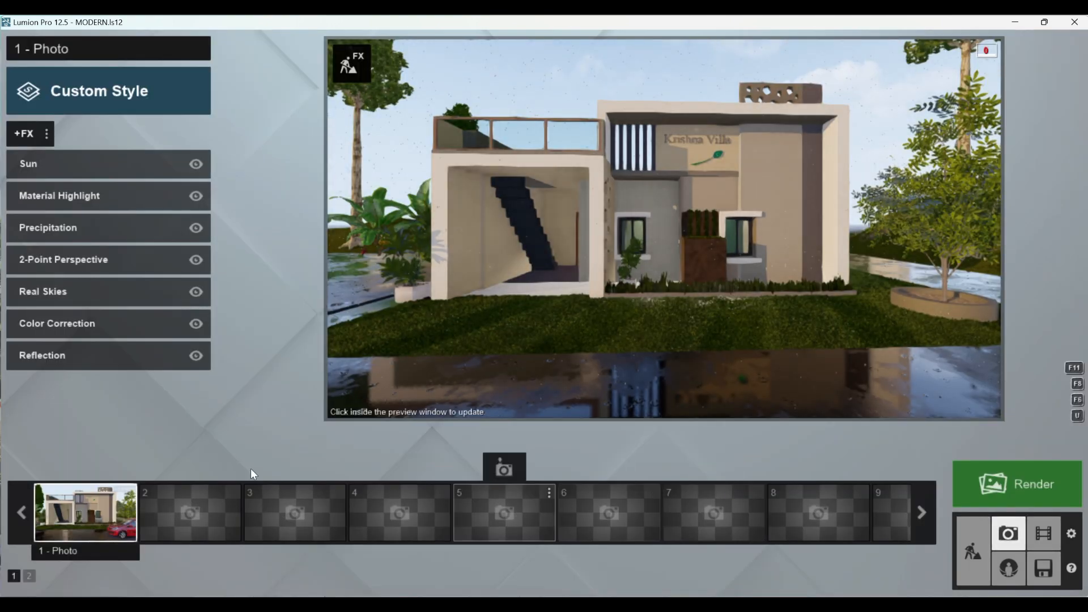
pyautogui.click(185, 504)
pyautogui.click(196, 471)
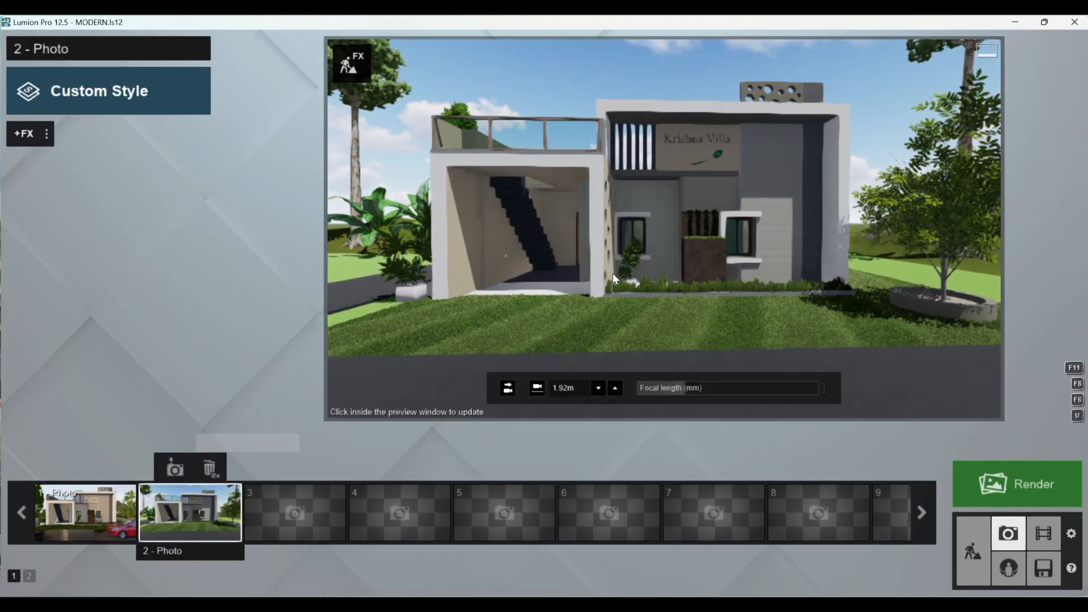
# - Increase the focal length slightly for photo 2, update its preview and store the tighter camera view
pyautogui.click(622, 235)
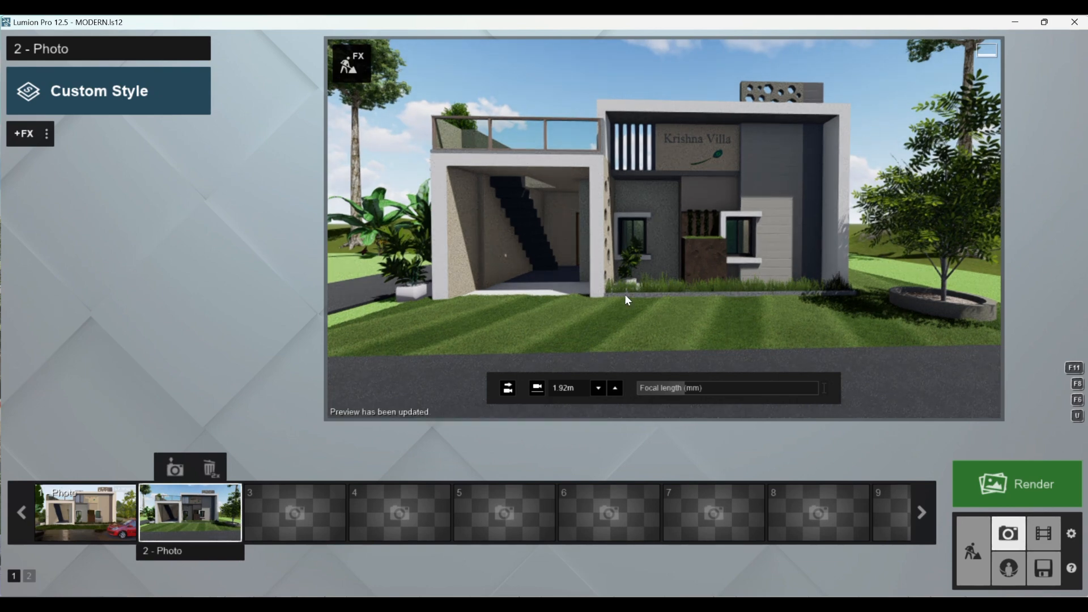
pyautogui.click(682, 388)
pyautogui.moveTo(682, 387); pyautogui.dragTo(692, 393)
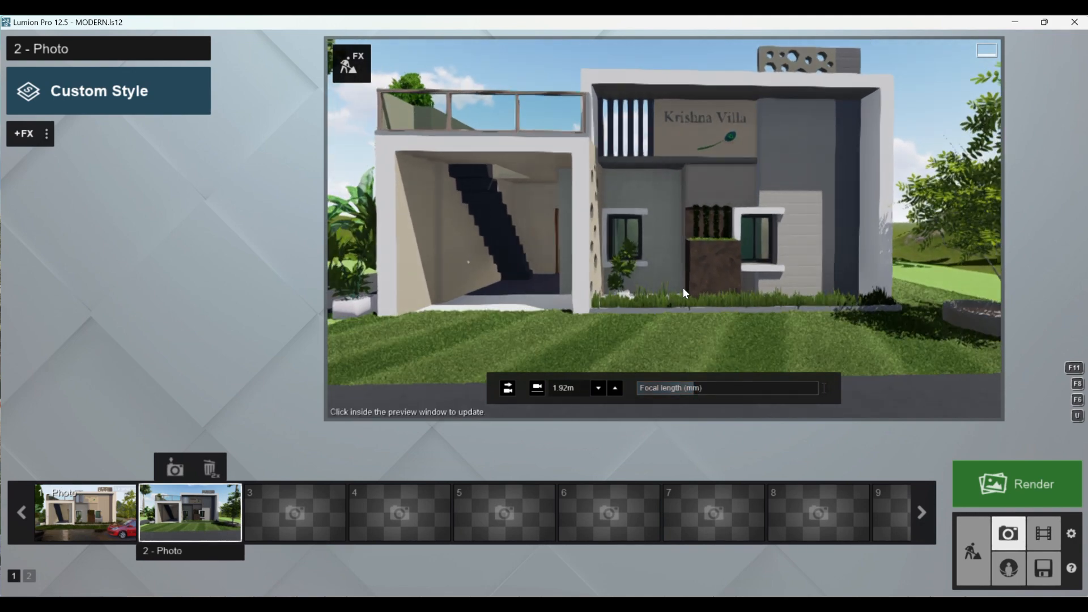
pyautogui.click(682, 287)
pyautogui.moveTo(273, 492)
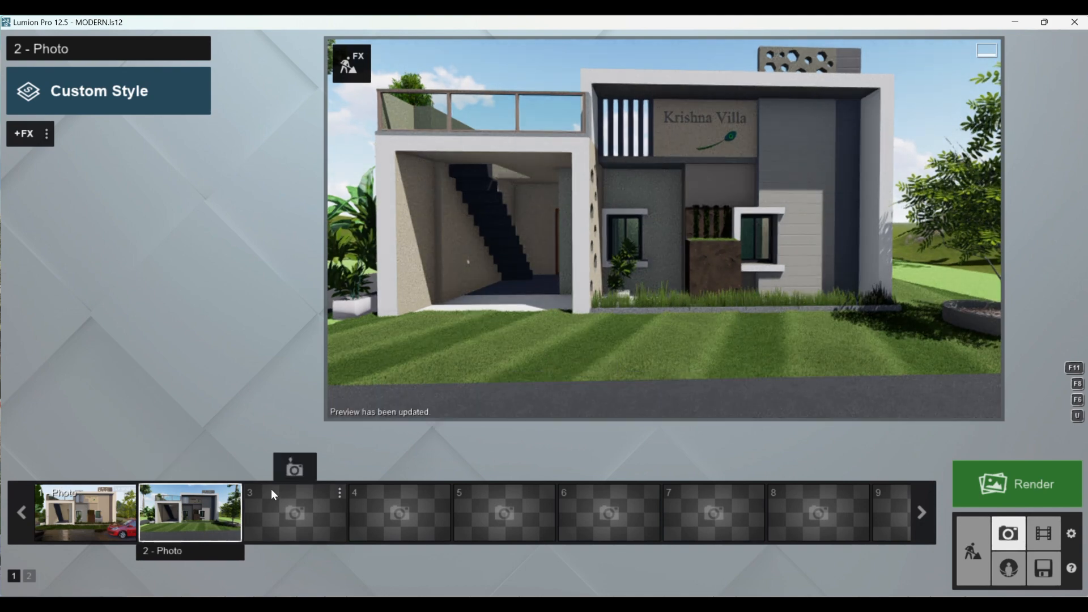
pyautogui.click(175, 468)
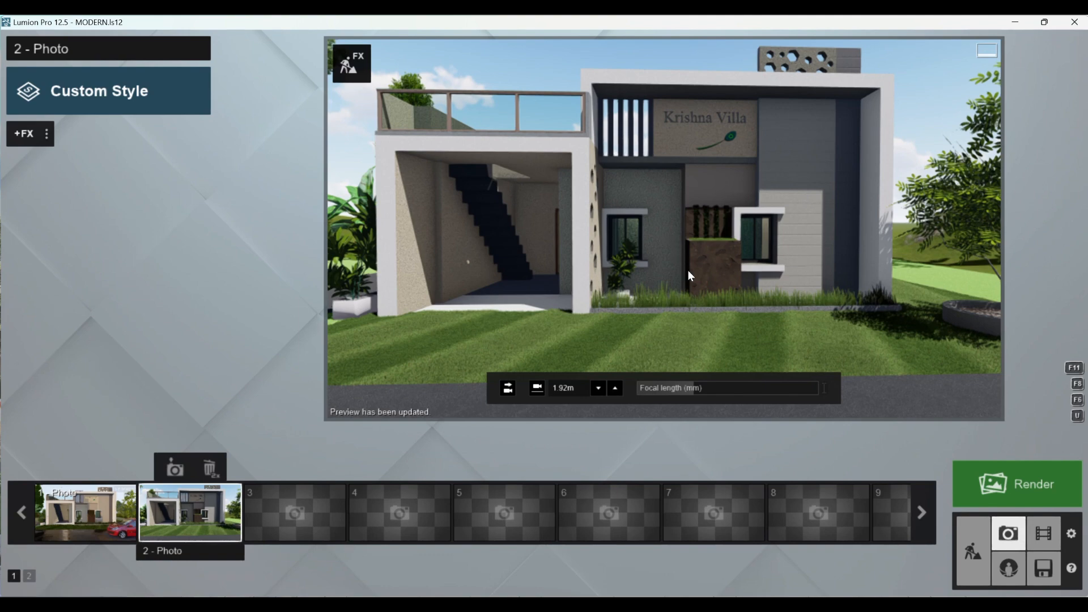
# - Return to Build mode and apply the outdoor material Bricks 005a 1024x512 to the tall grey wall around the projecting window
pyautogui.click(973, 552)
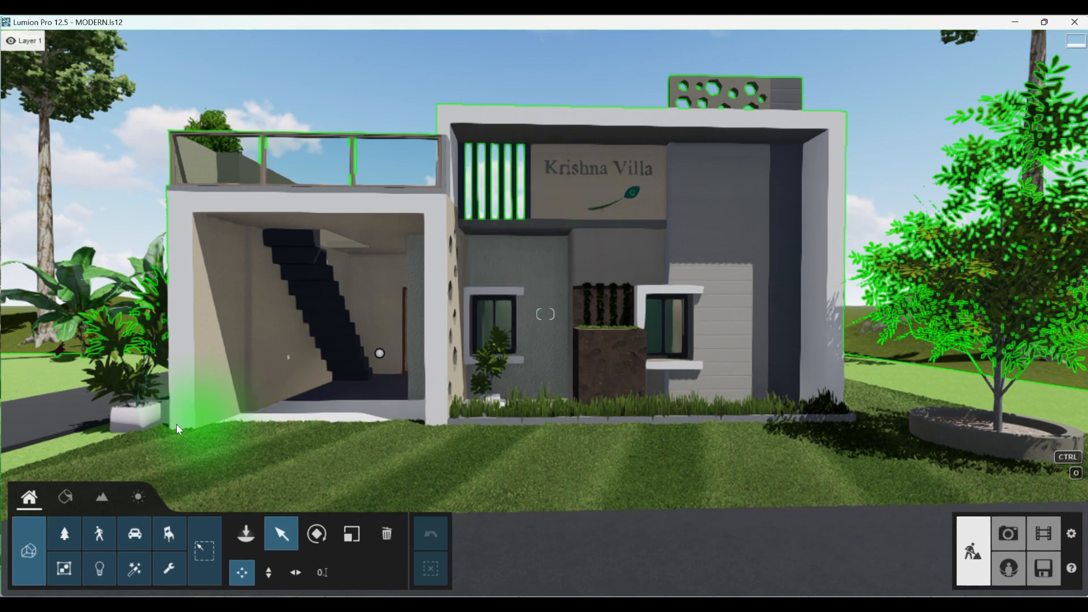
pyautogui.click(64, 501)
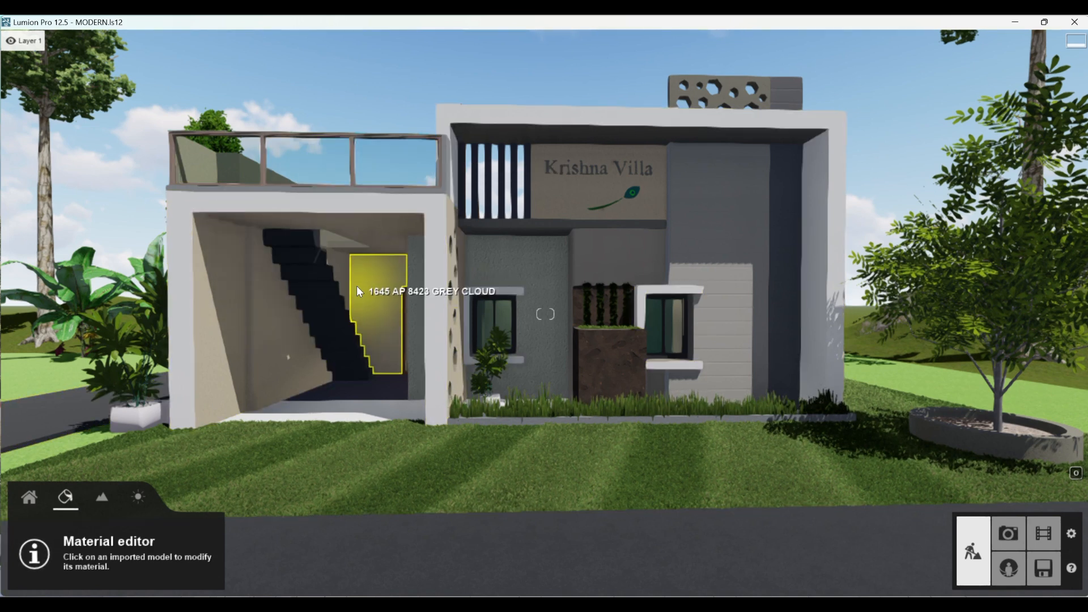
pyautogui.click(108, 496)
pyautogui.click(64, 498)
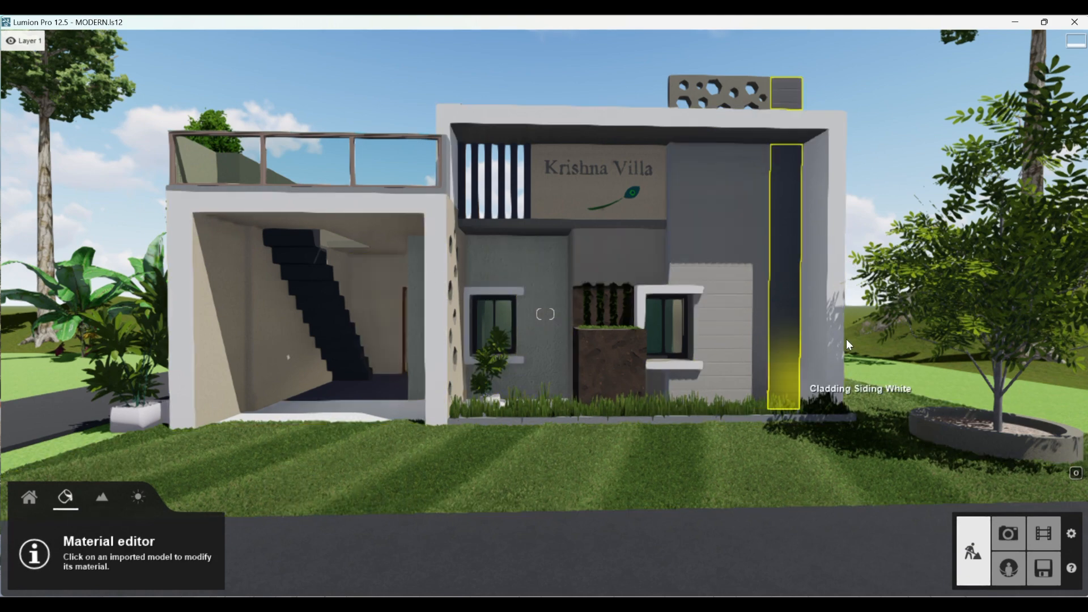
pyautogui.click(699, 193)
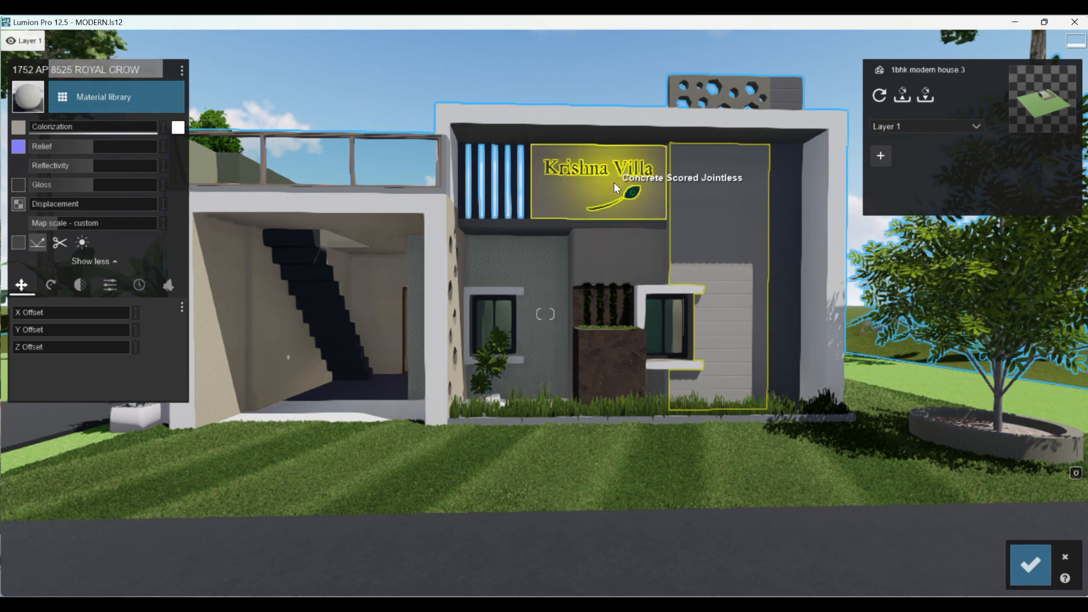
pyautogui.click(123, 107)
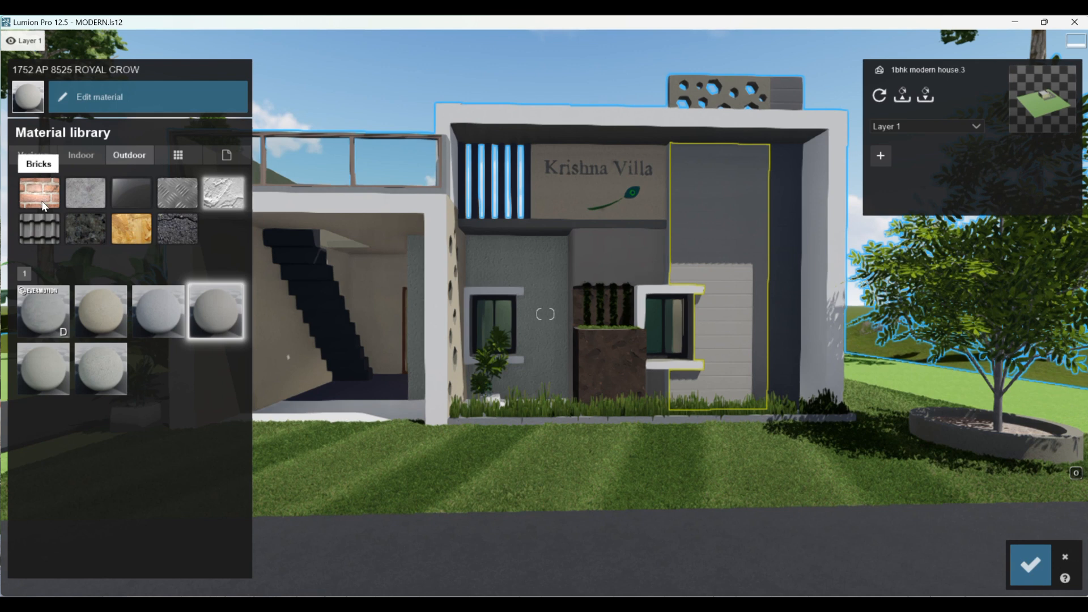
pyautogui.click(85, 193)
pyautogui.click(221, 198)
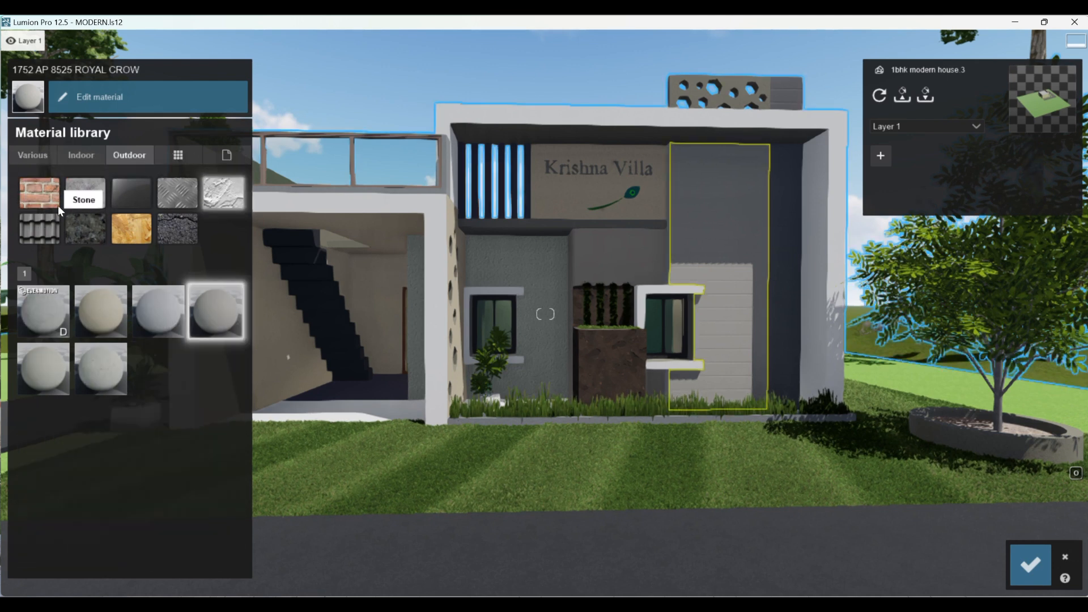
pyautogui.click(29, 194)
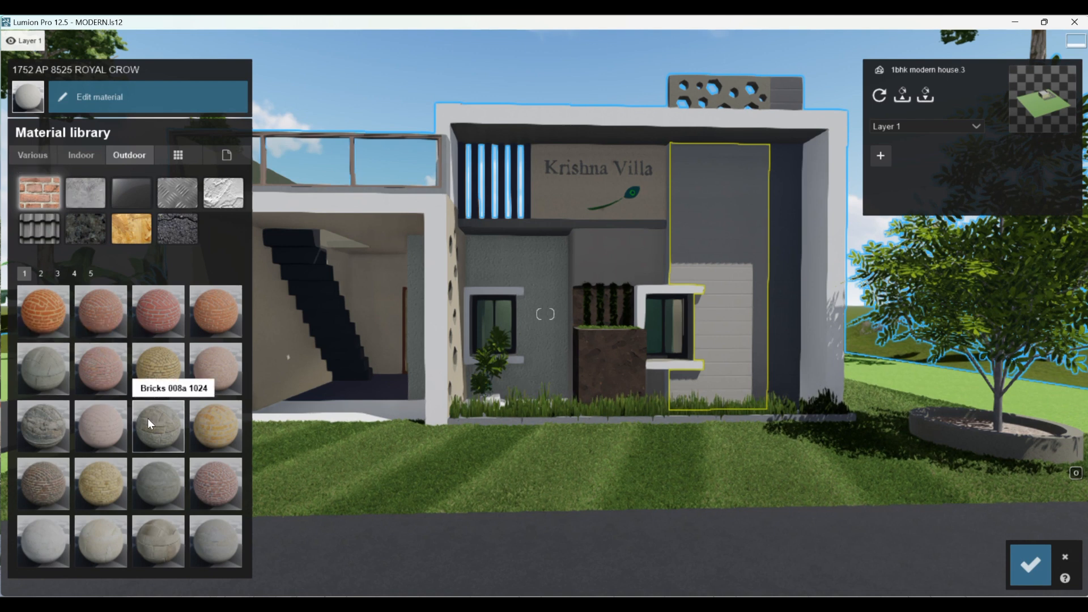
pyautogui.scroll(-1, 170, 434)
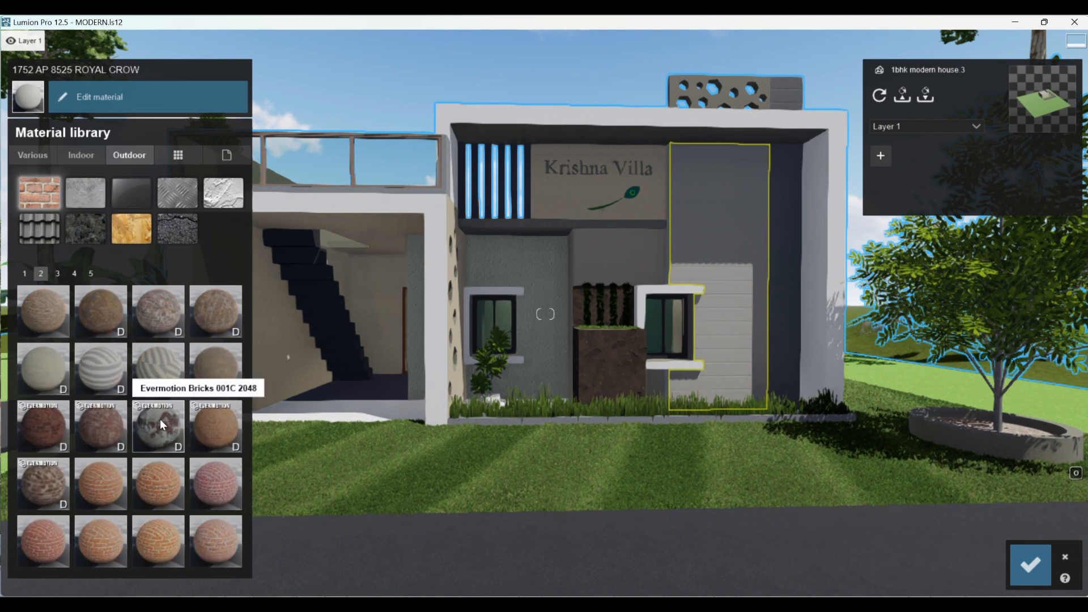
pyautogui.scroll(1, 148, 363)
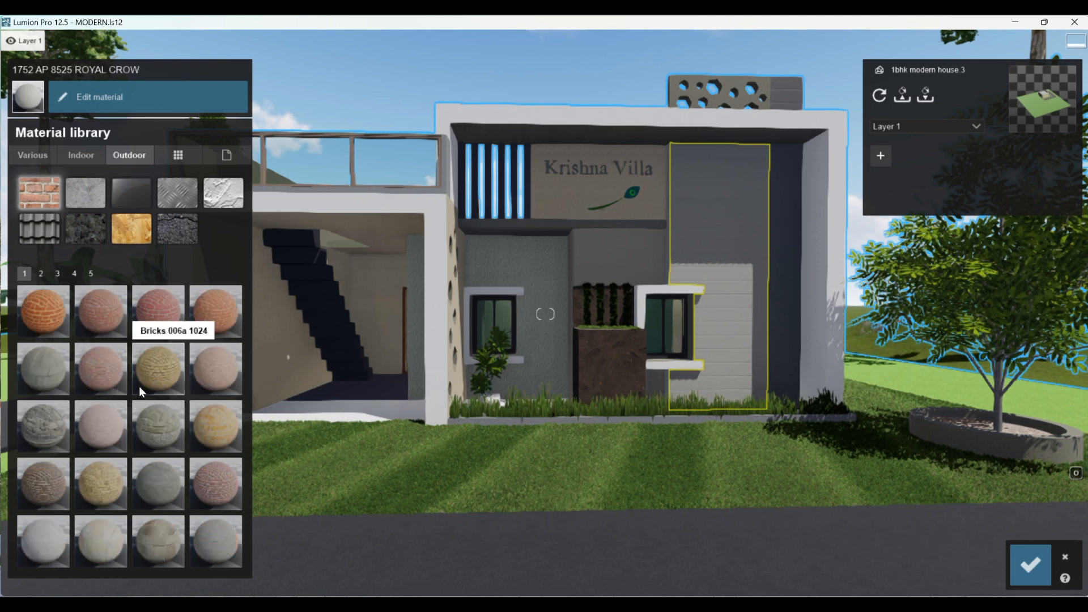
pyautogui.click(44, 368)
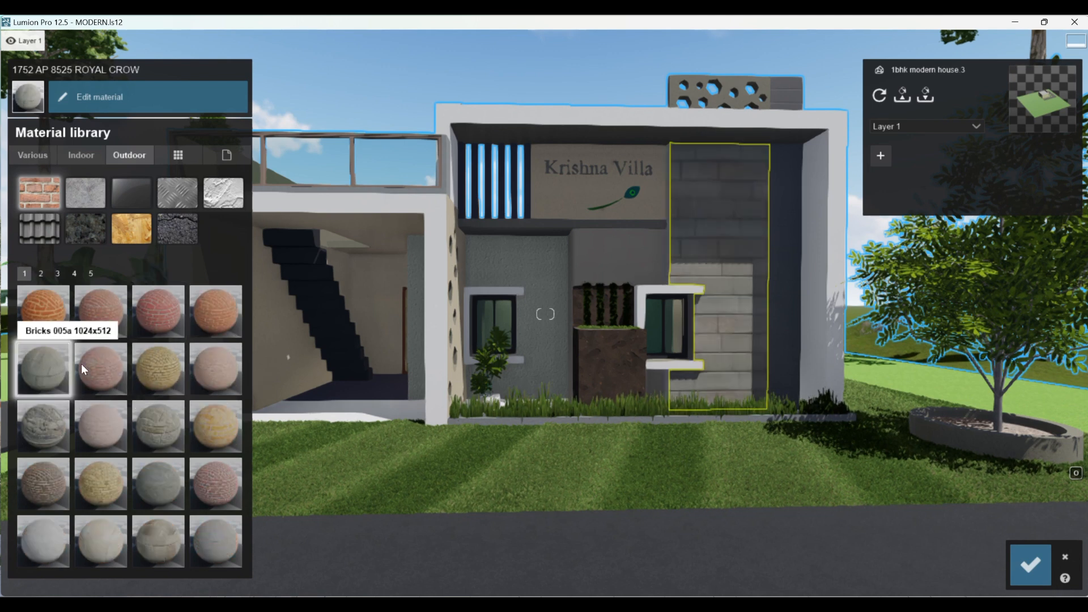
# - Adjust the map scale of the wall's brick material so the bricks appear smaller
pyautogui.click(726, 200)
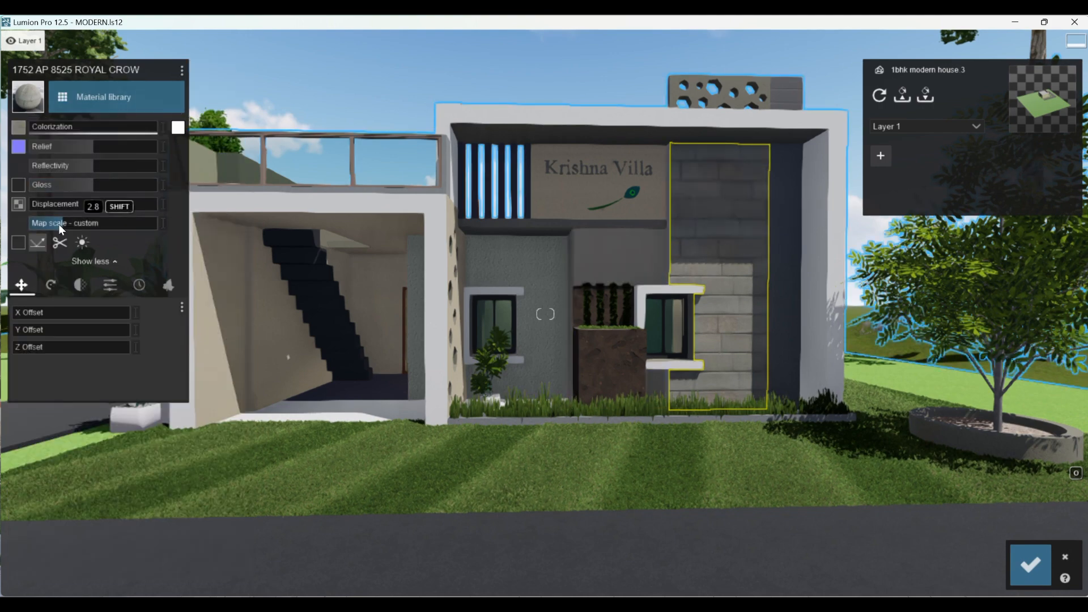
pyautogui.moveTo(59, 223)
pyautogui.mouseDown()
pyautogui.moveTo(83, 223)
pyautogui.moveTo(58, 224)
pyautogui.mouseUp()
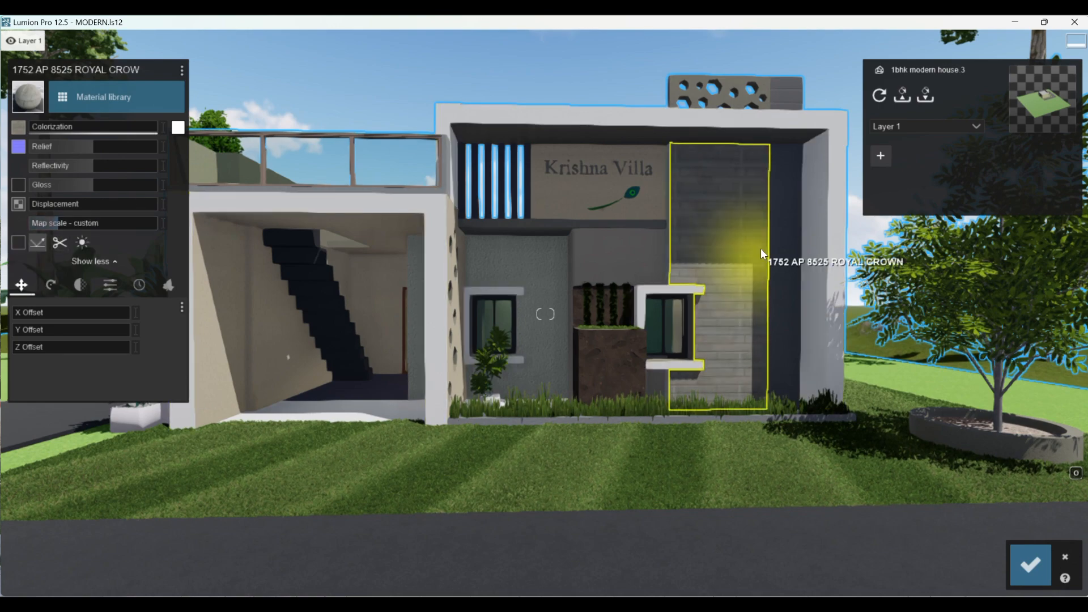
pyautogui.scroll(2, 754, 187)
pyautogui.scroll(-2, 754, 191)
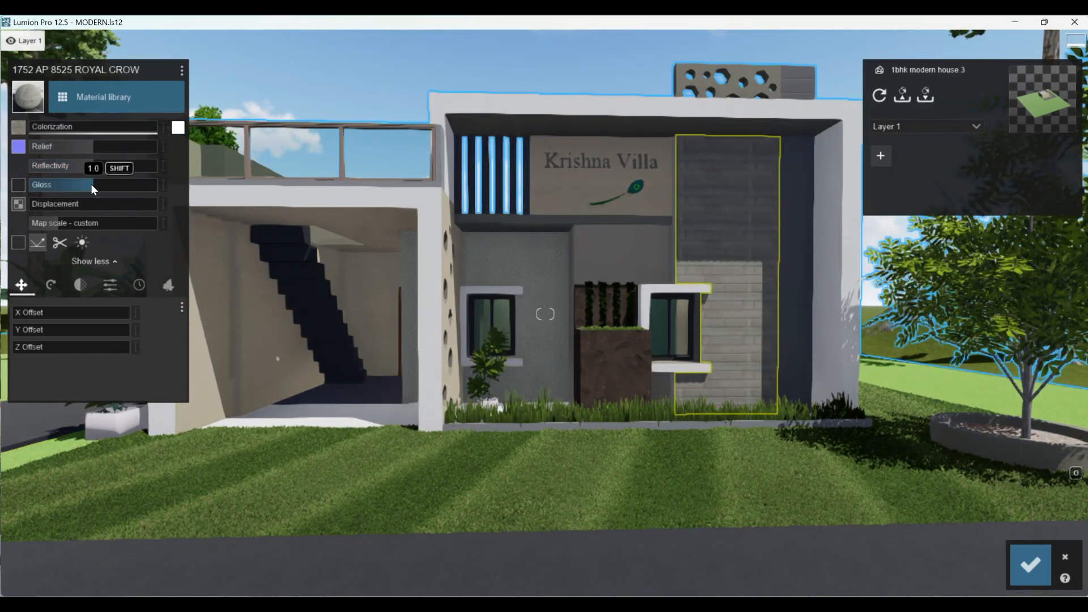
# - Lower the gloss of the brick wall material and raise its relief to the maximum
pyautogui.moveTo(93, 188); pyautogui.dragTo(86, 187)
pyautogui.moveTo(88, 147); pyautogui.dragTo(112, 149)
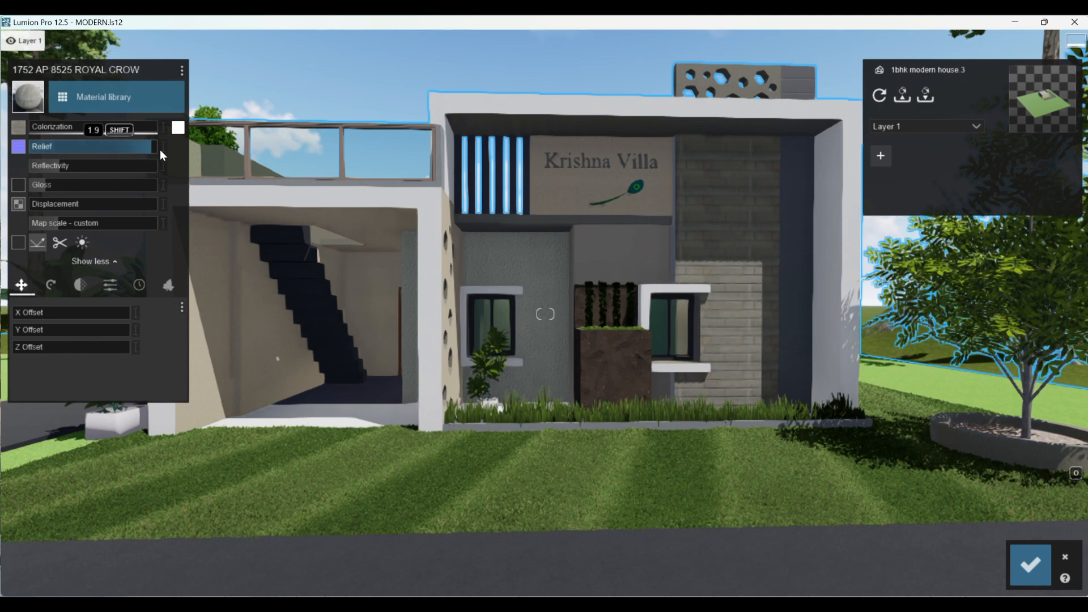
pyautogui.scroll(3, 783, 228)
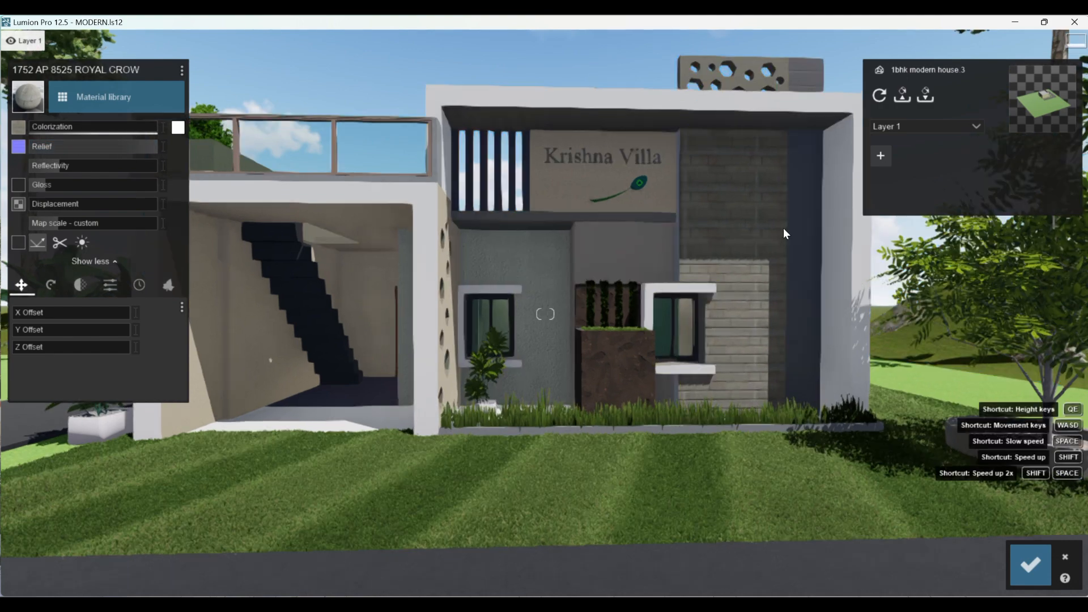
pyautogui.scroll(3, 781, 243)
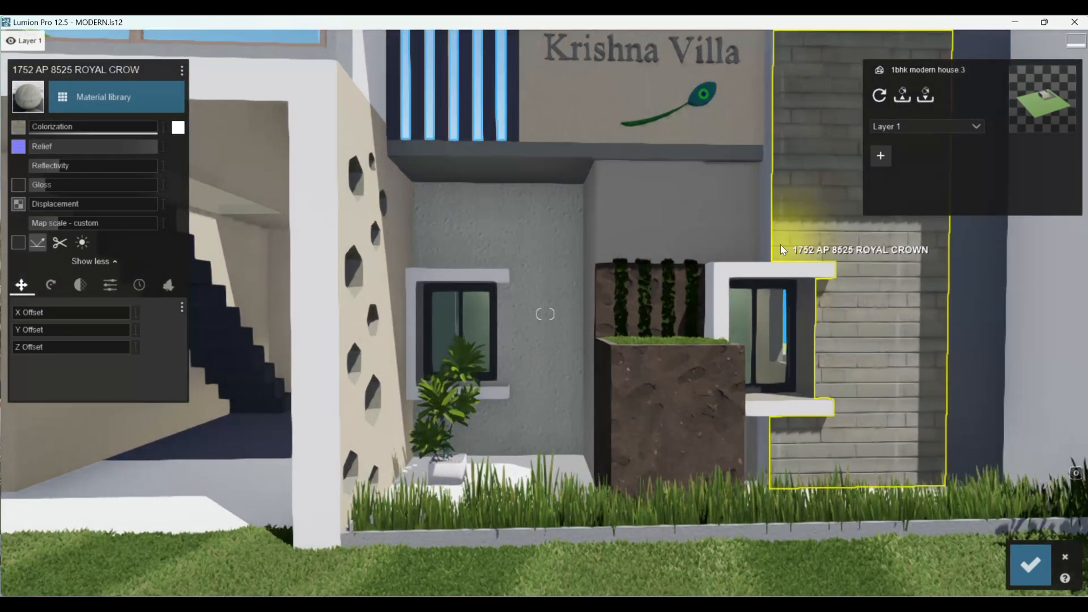
pyautogui.press('d')
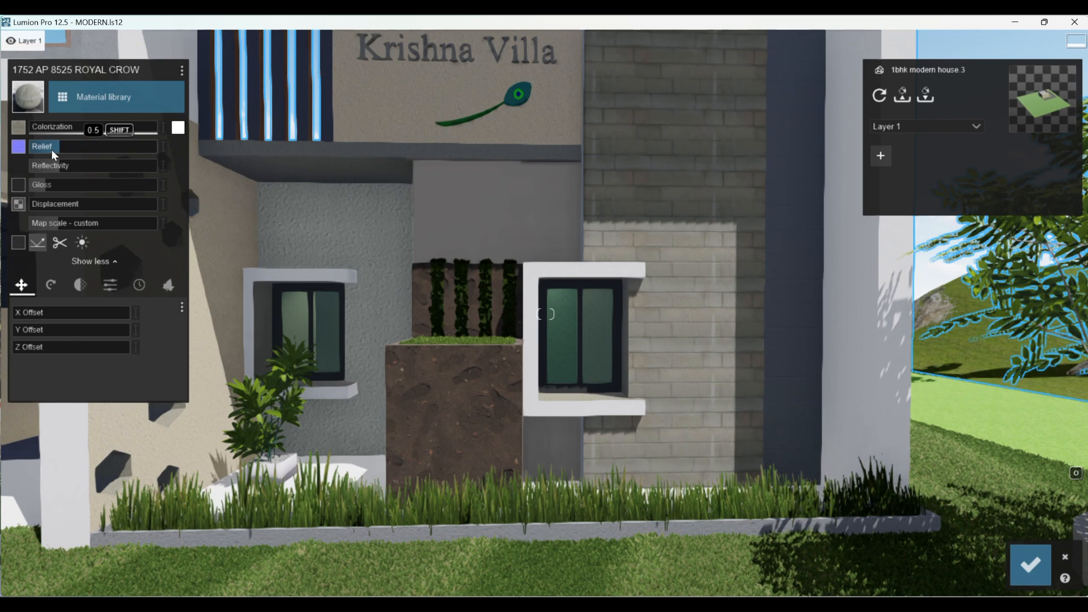
pyautogui.moveTo(34, 150); pyautogui.dragTo(173, 155)
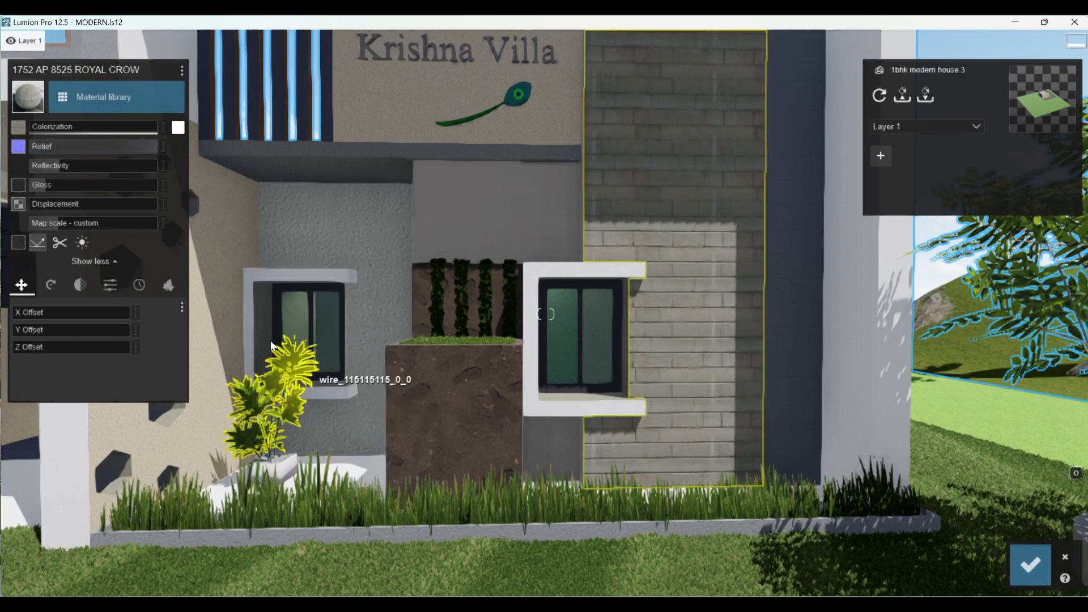
# - Tint the brick wall with white colorization at roughly half strength and save the material changes
pyautogui.moveTo(37, 125); pyautogui.dragTo(100, 130)
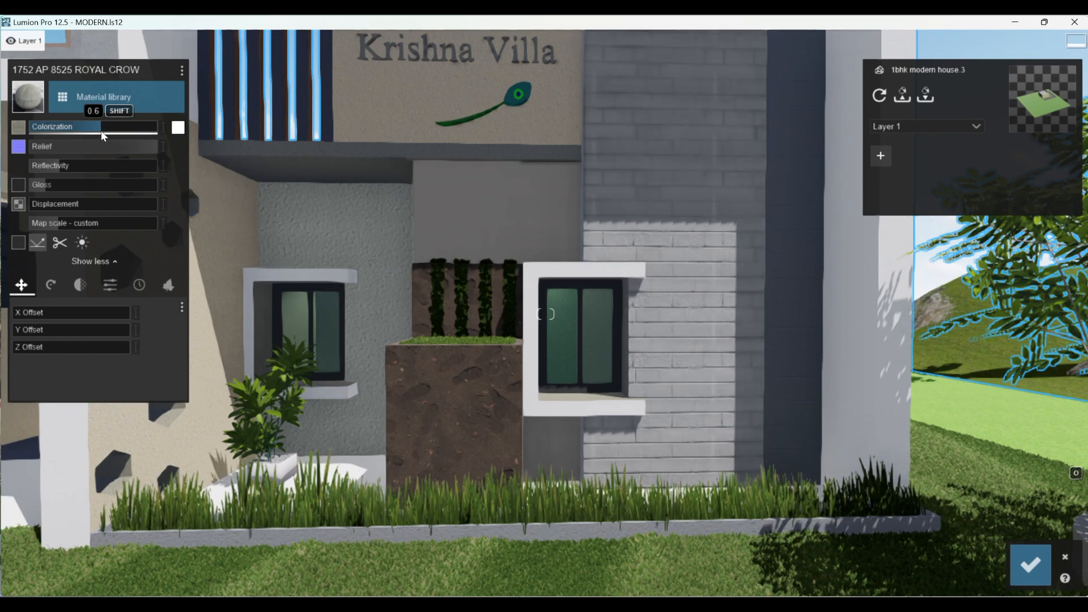
pyautogui.press('s')
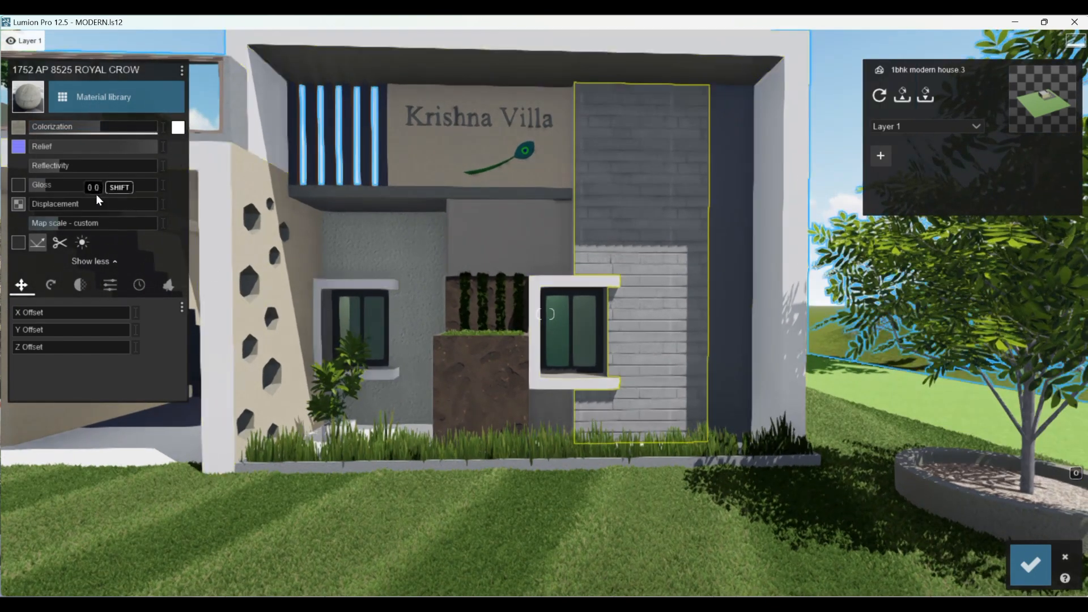
pyautogui.moveTo(94, 127)
pyautogui.mouseDown()
pyautogui.moveTo(118, 125)
pyautogui.moveTo(96, 129)
pyautogui.mouseUp()
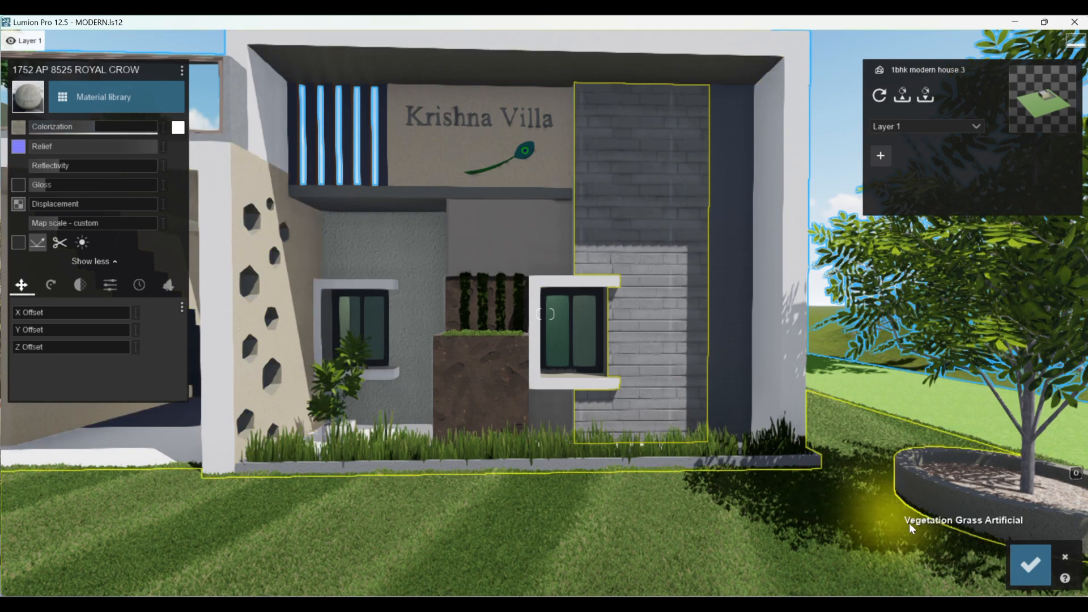
pyautogui.click(1026, 561)
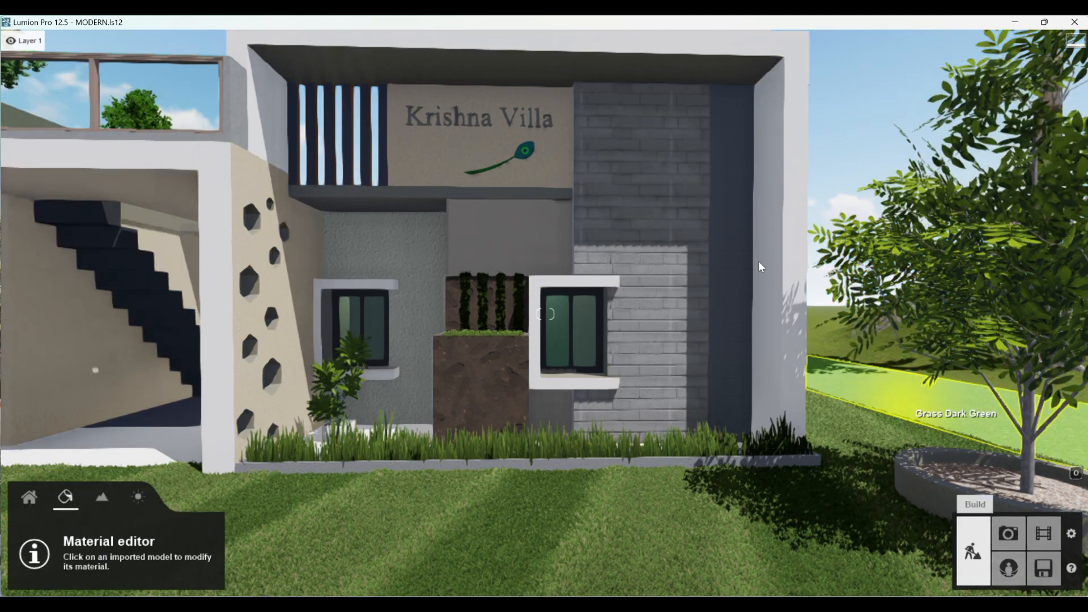
# - Apply the outdoor concrete material Concrete 028 1024 to the narrow dark vertical strip beside the brick wall
pyautogui.scroll(3, 676, 105)
pyautogui.scroll(-5, 680, 243)
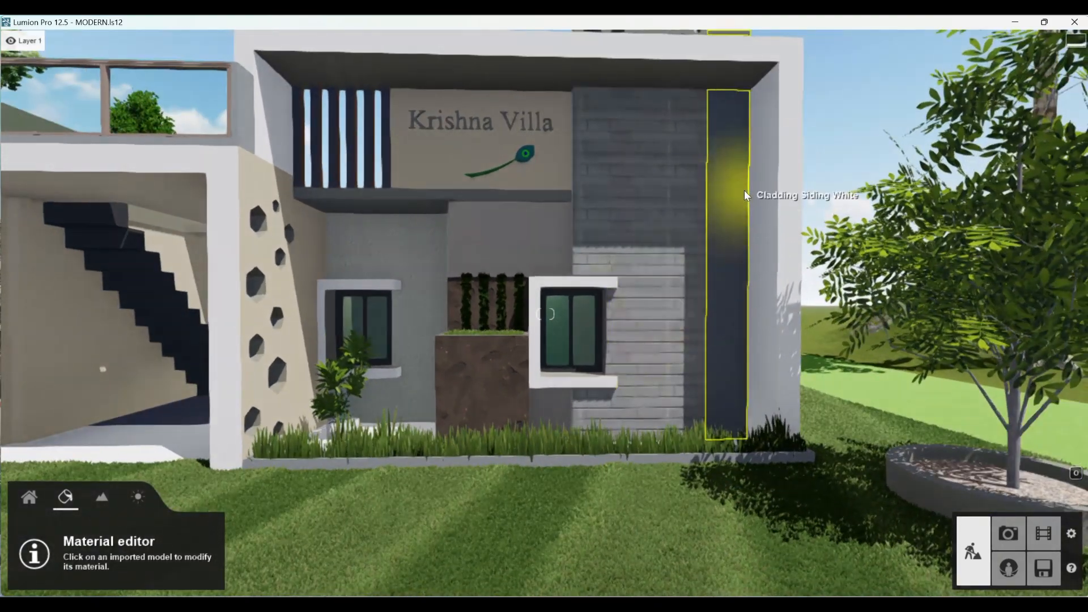
pyautogui.scroll(-2, 694, 182)
pyautogui.scroll(3, 702, 172)
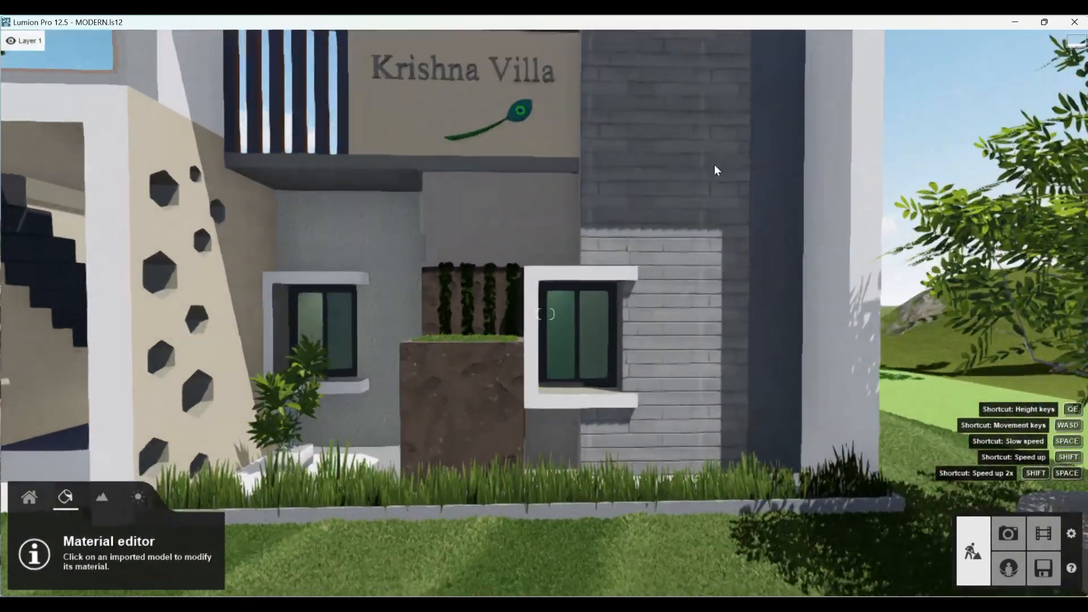
pyautogui.scroll(-4, 751, 349)
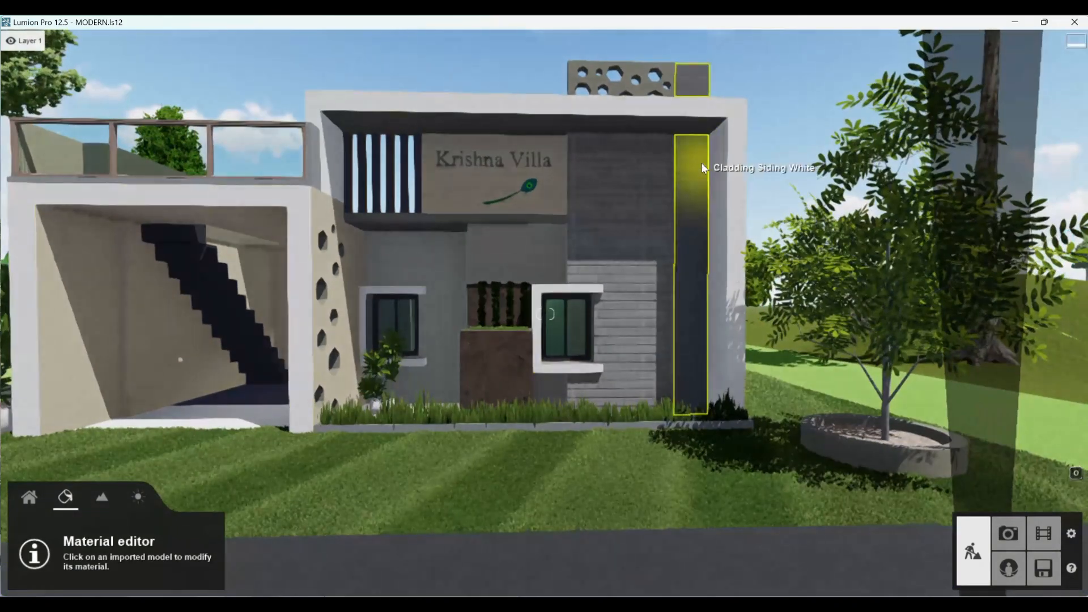
pyautogui.click(702, 162)
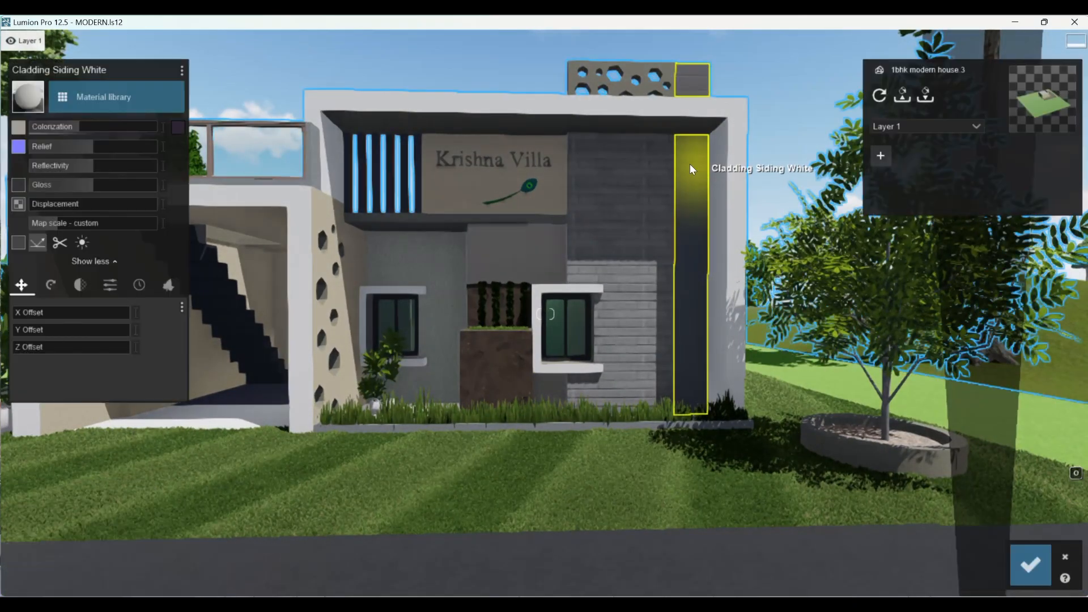
pyautogui.click(93, 90)
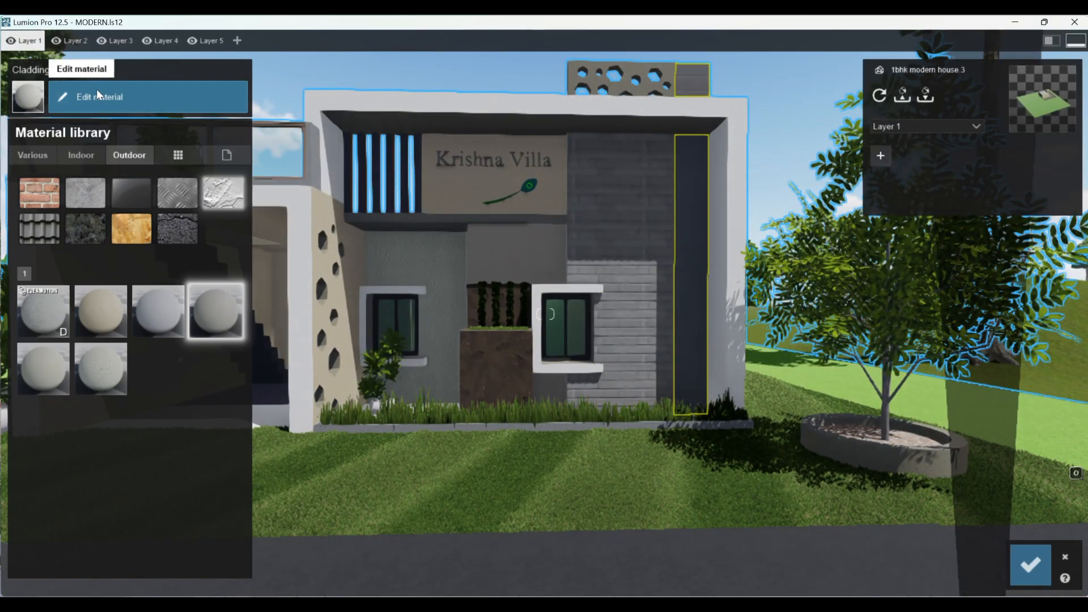
pyautogui.click(84, 190)
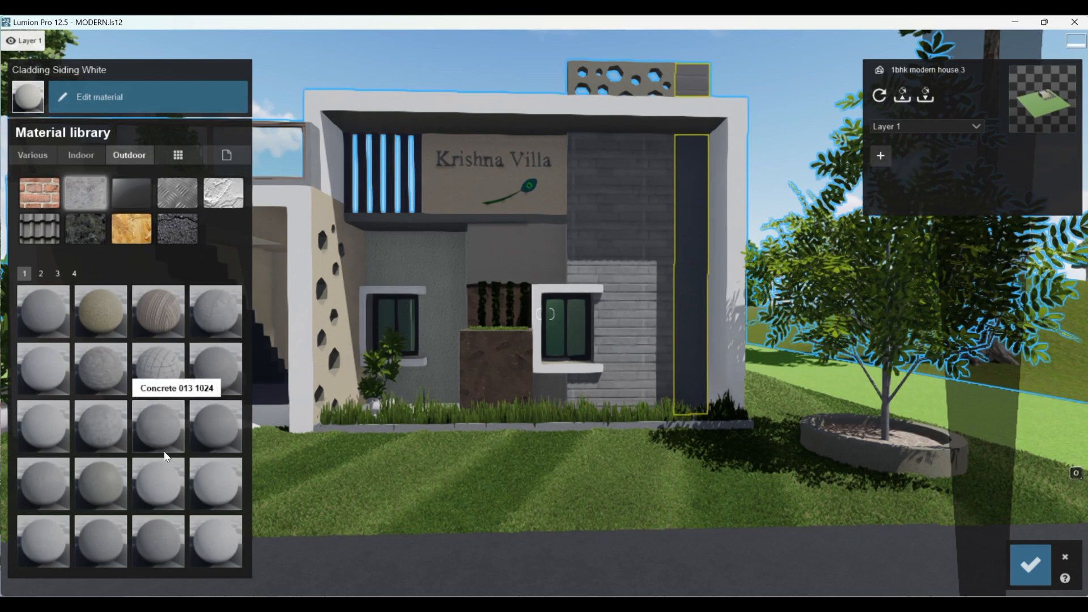
pyautogui.scroll(-1, 165, 448)
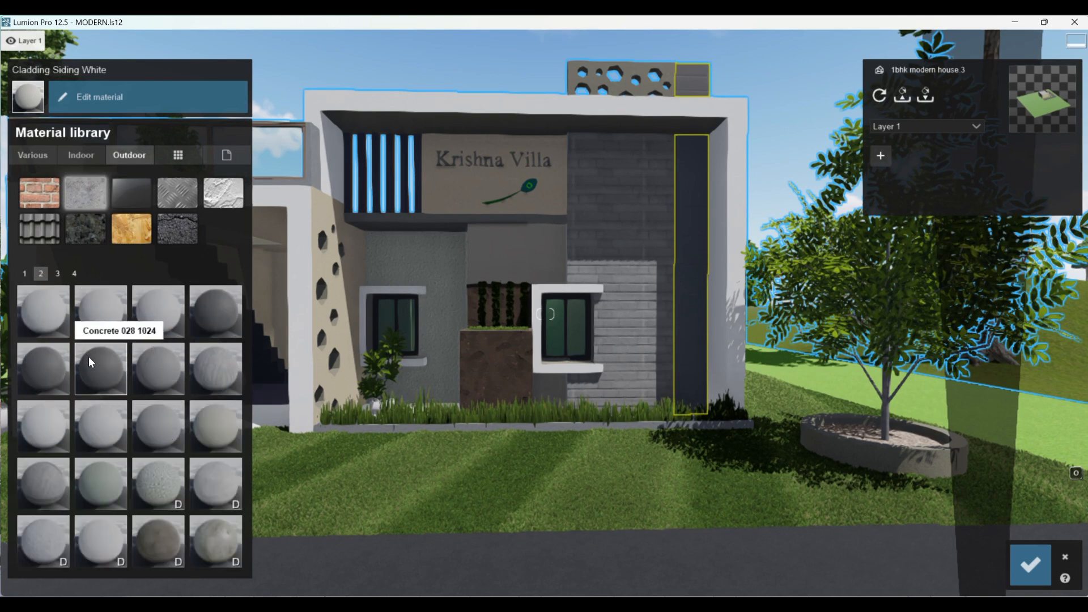
pyautogui.click(88, 355)
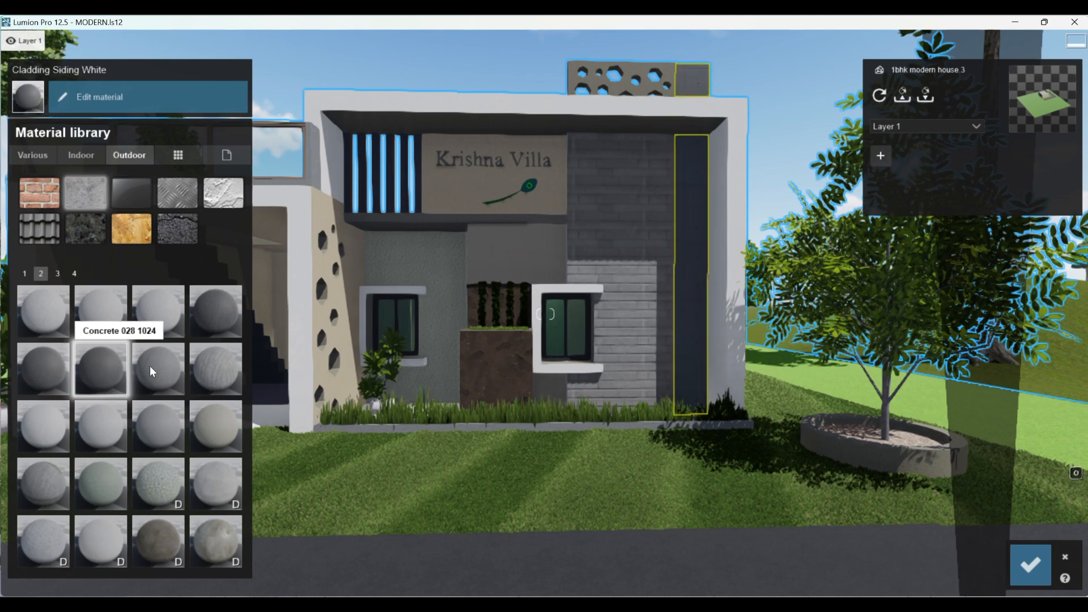
# - Set the map scale of the vertical strip's concrete material to imported
pyautogui.scroll(3, 767, 194)
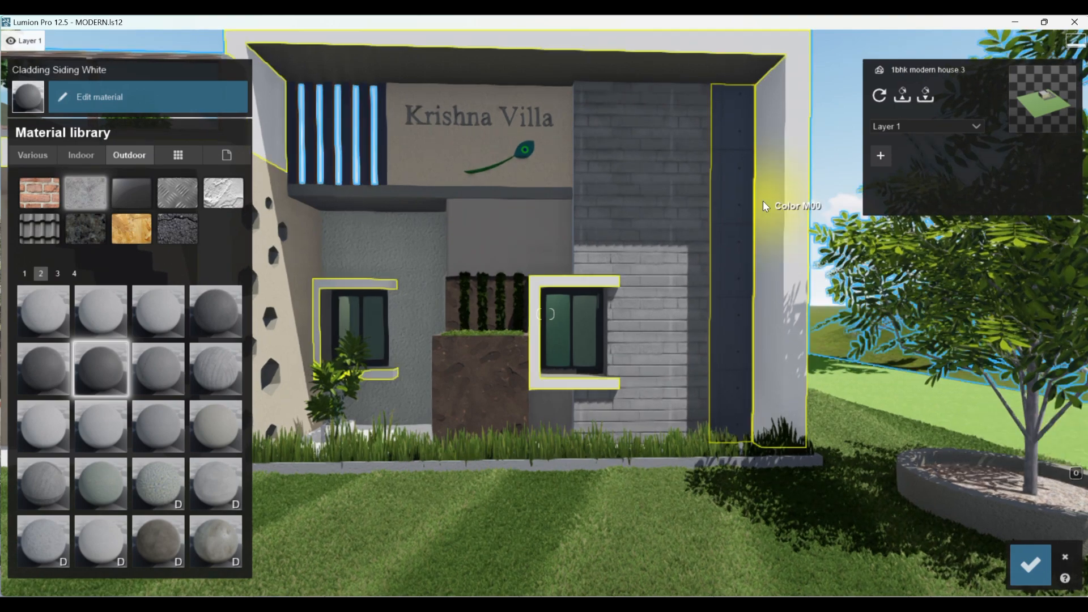
pyautogui.moveTo(763, 201); pyautogui.dragTo(635, 189, button='middle')
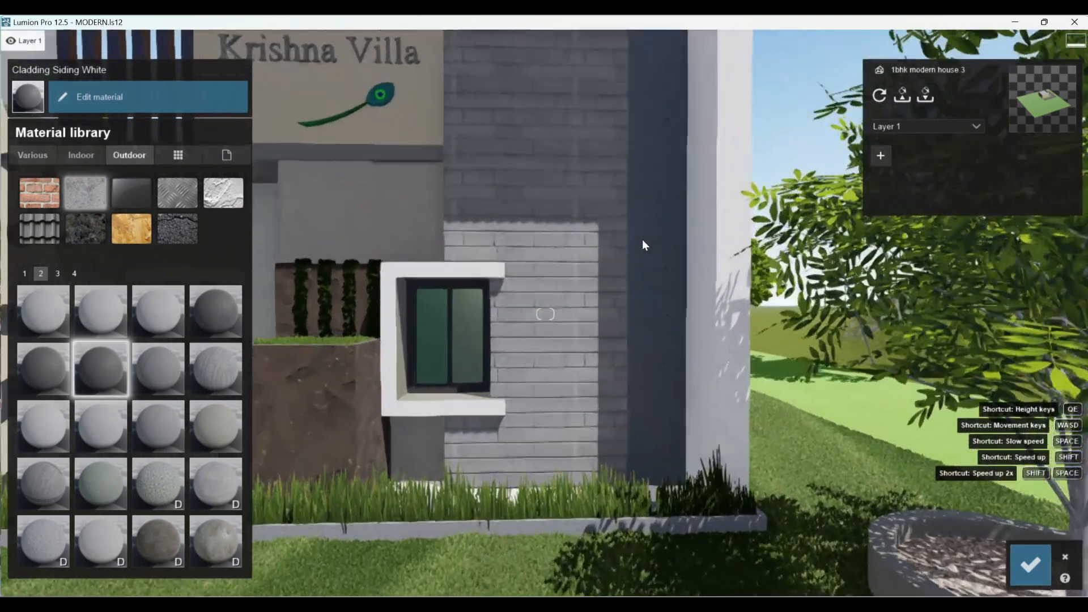
pyautogui.click(651, 199)
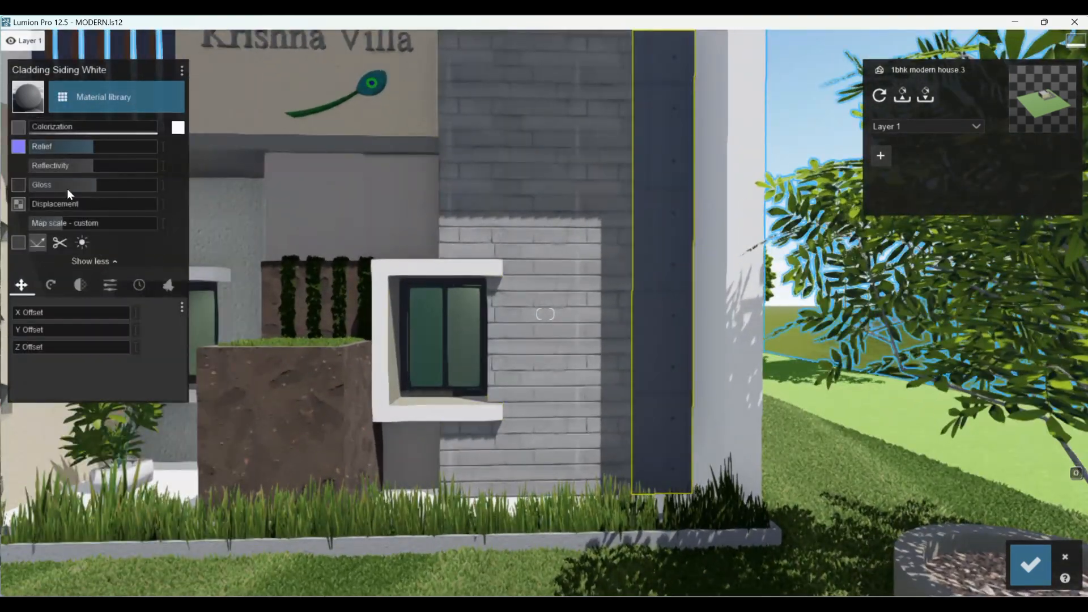
pyautogui.click(59, 224)
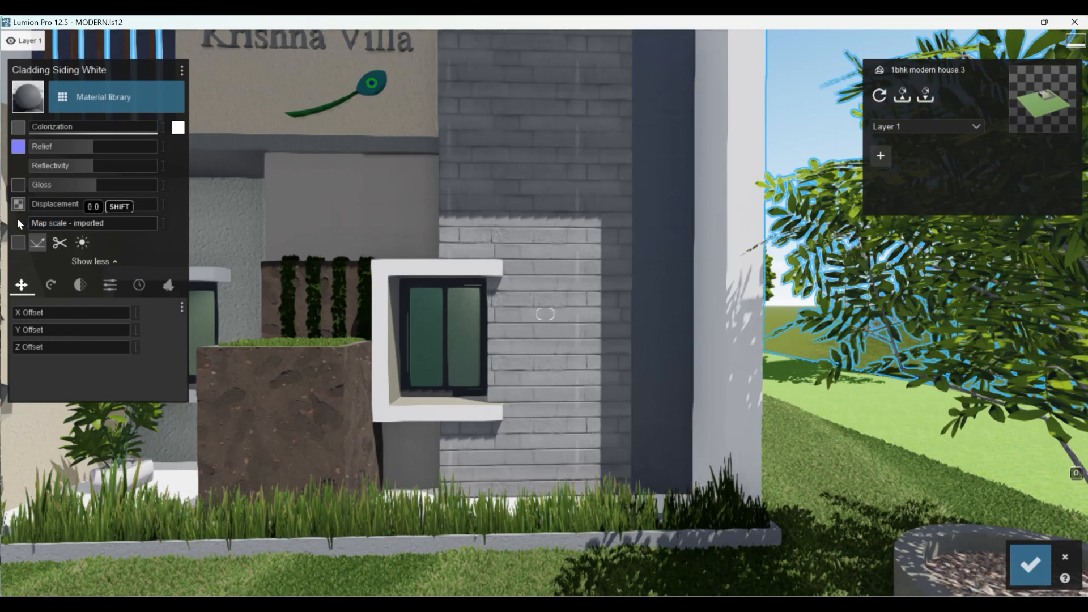
pyautogui.scroll(3, 721, 204)
pyautogui.scroll(3, 720, 204)
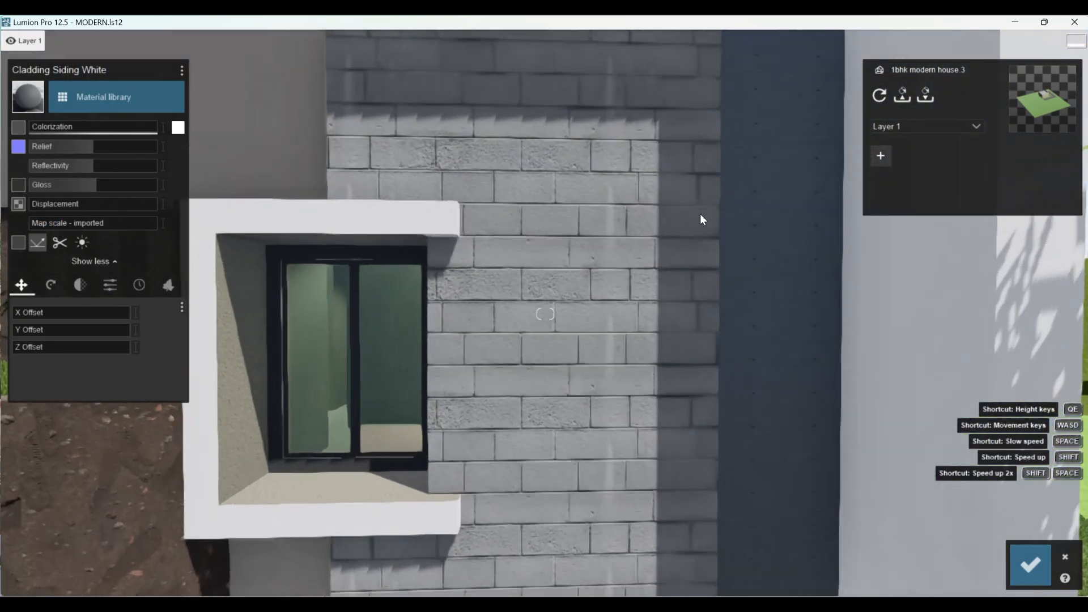
pyautogui.scroll(-5, 621, 250)
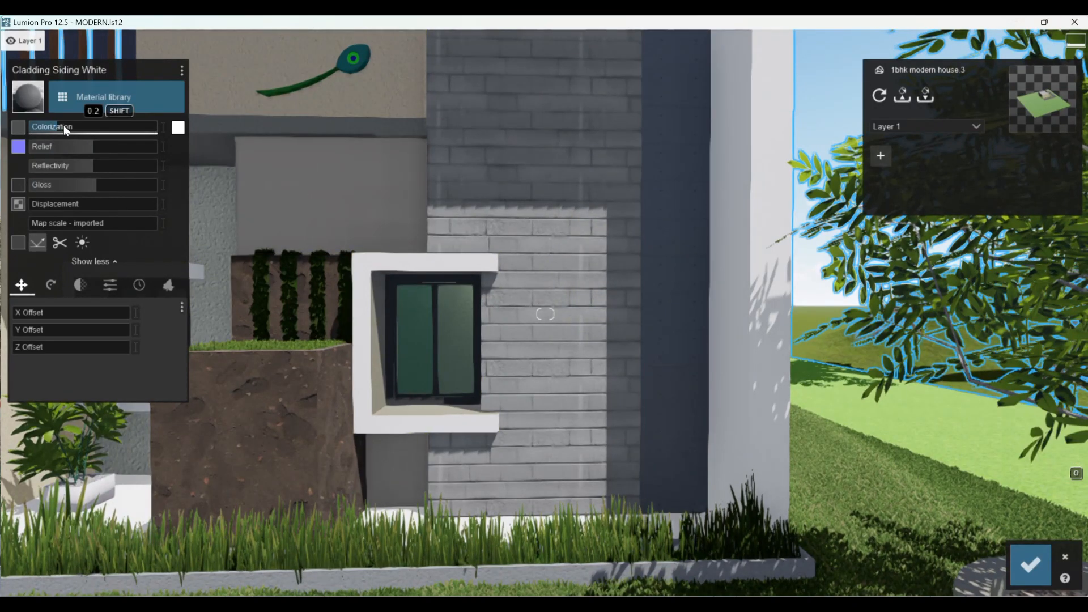
# - Lower the reflectivity of the vertical strip's concrete material and reduce its gloss to about 0.1
pyautogui.moveTo(52, 123); pyautogui.dragTo(22, 136)
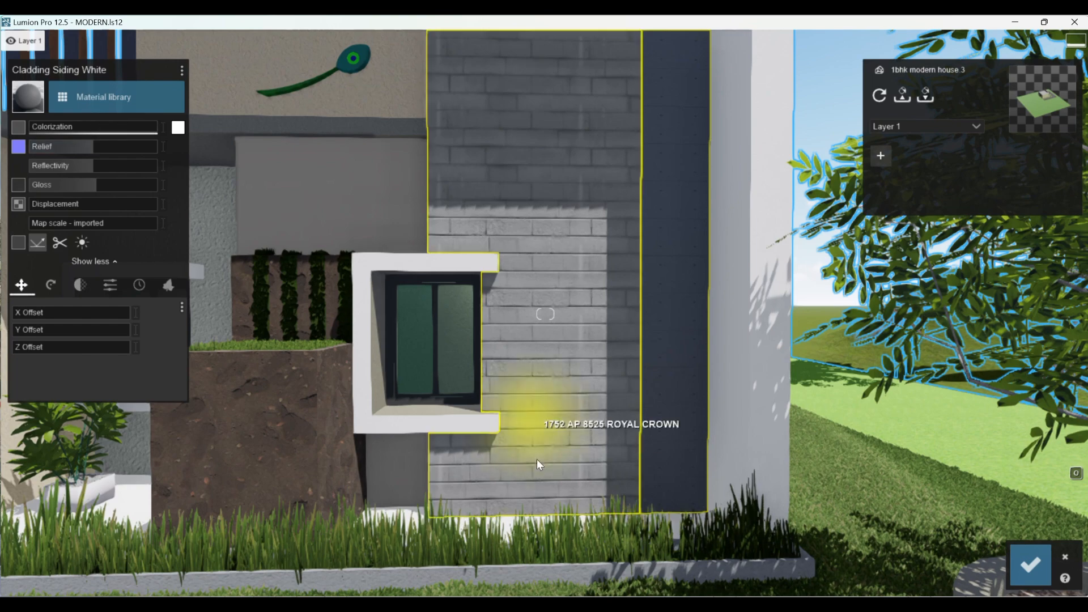
pyautogui.scroll(-3, 527, 487)
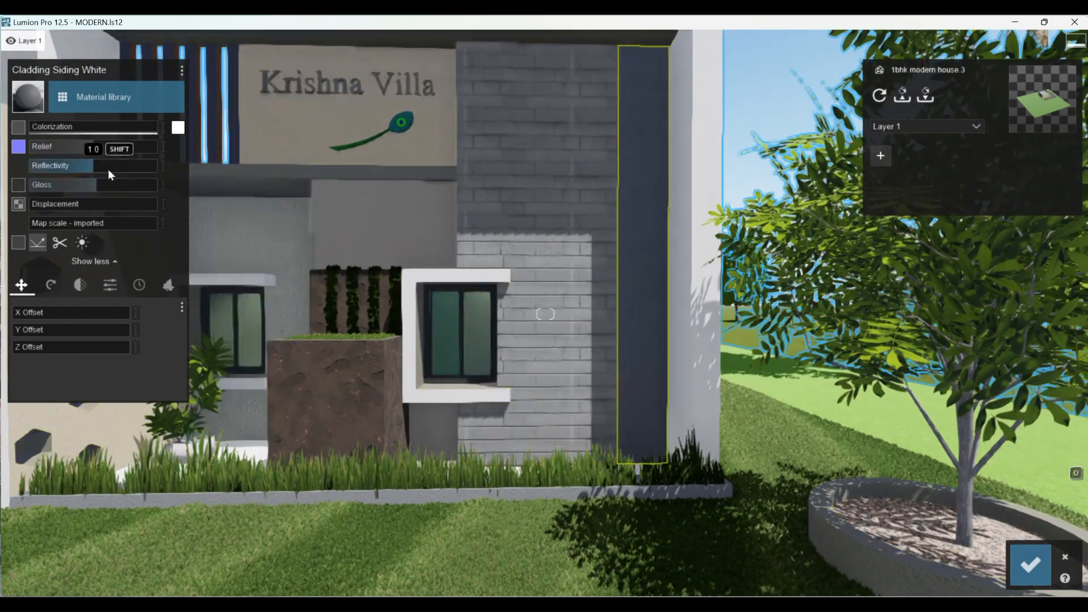
pyautogui.moveTo(101, 168); pyautogui.dragTo(39, 187)
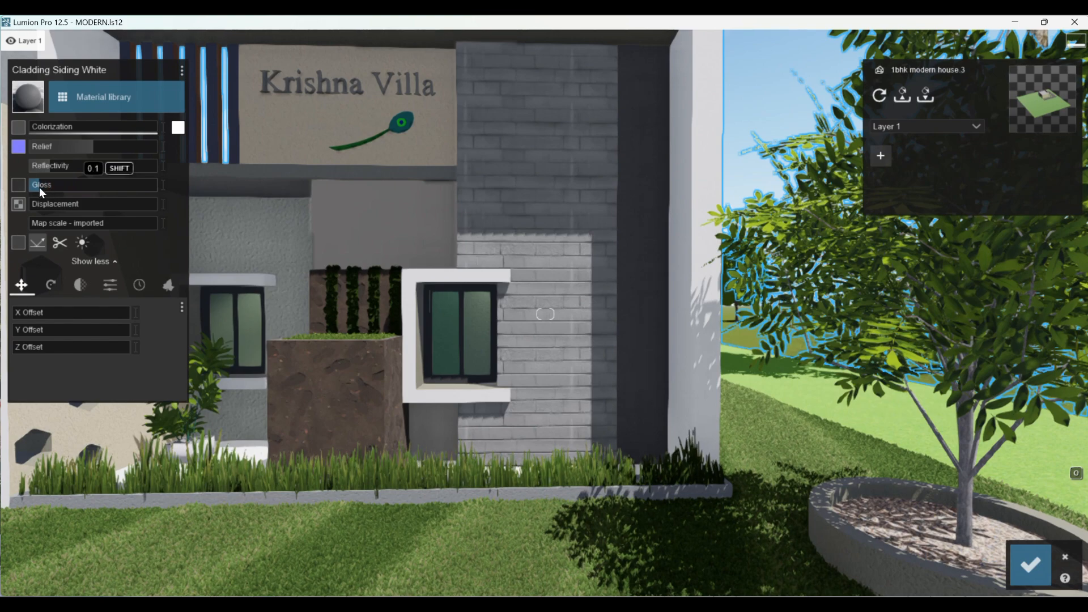
pyautogui.scroll(-2, 355, 504)
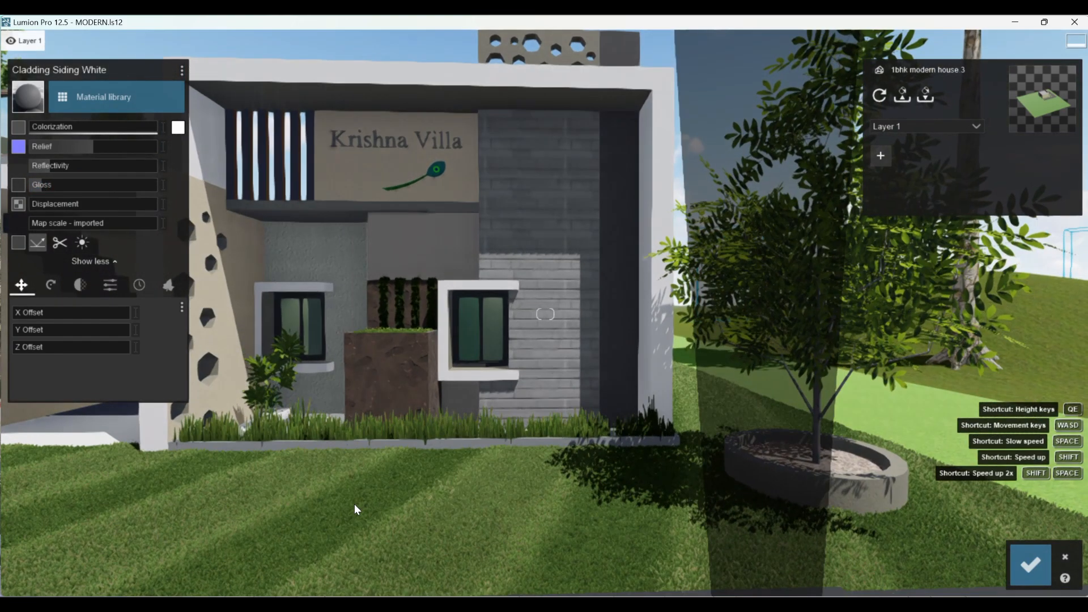
pyautogui.scroll(3, 608, 236)
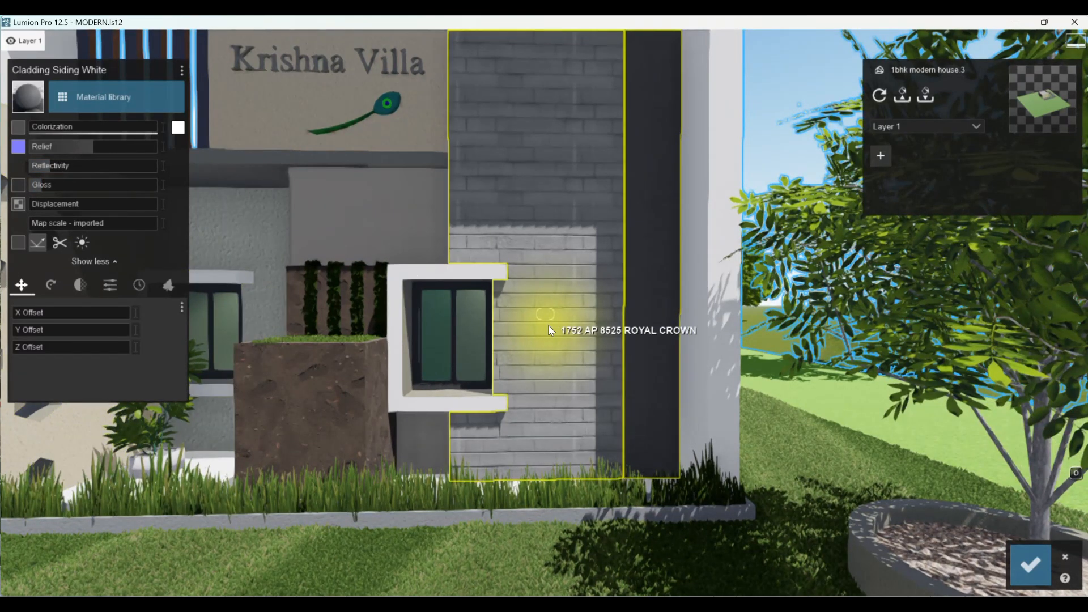
# - Raise the relief of the vertical strip's concrete to the maximum and save the material changes
pyautogui.moveTo(93, 148); pyautogui.dragTo(183, 148)
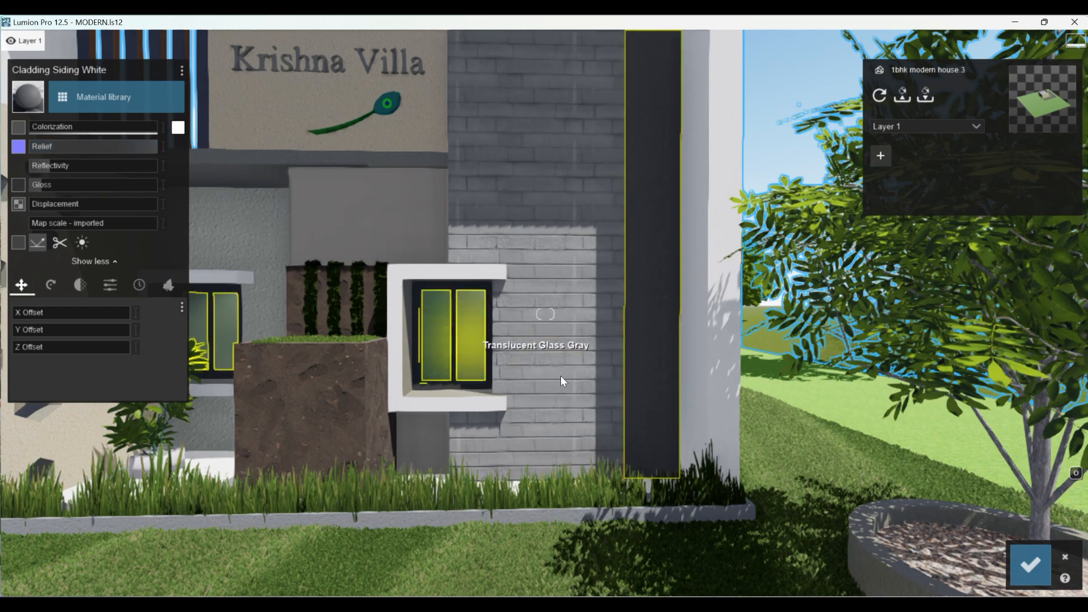
pyautogui.click(1033, 560)
pyautogui.scroll(-5, 641, 567)
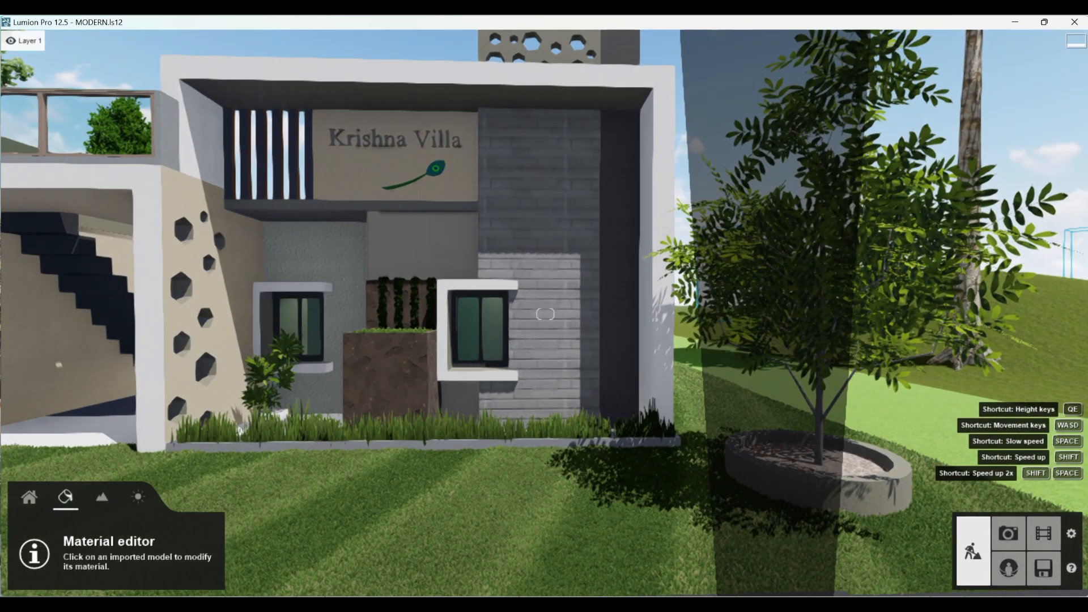
# - Apply the blue-grey outdoor plaster material to the recessed wall around the window behind the potted plant
pyautogui.press('a')
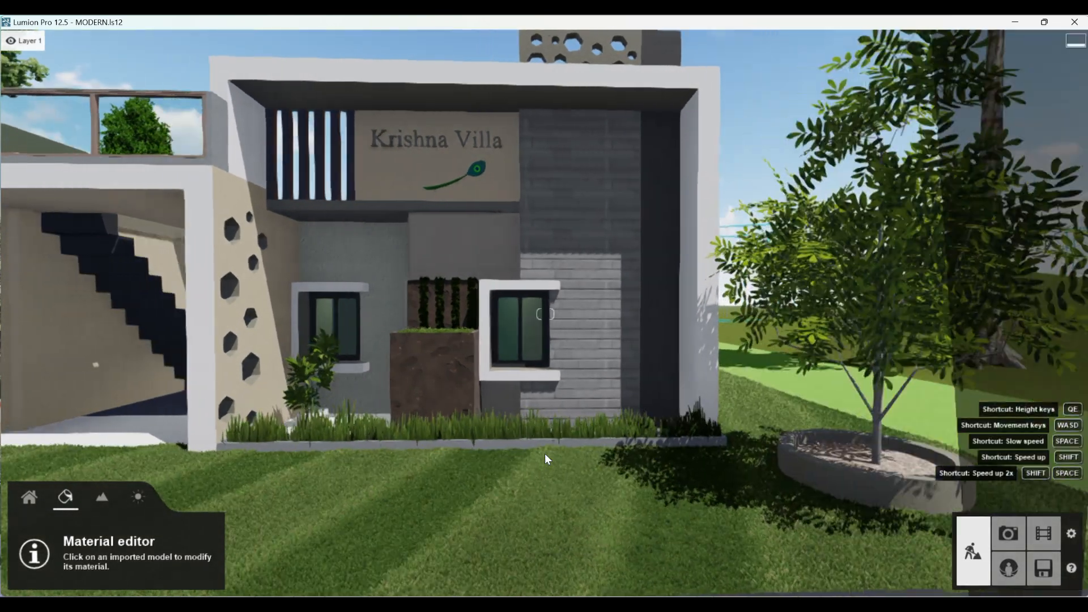
pyautogui.press('w')
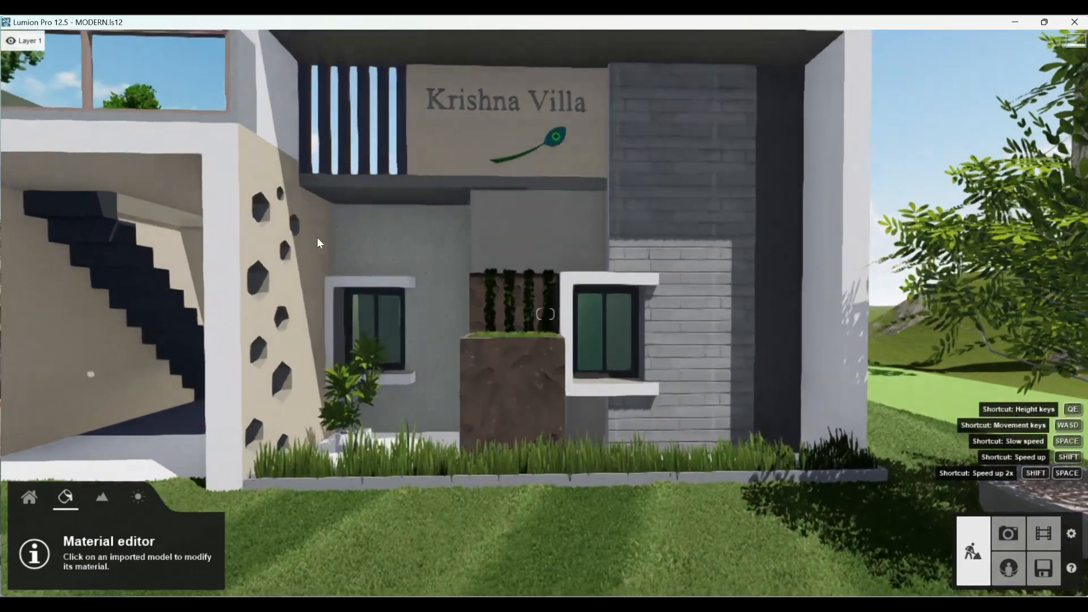
pyautogui.click(443, 229)
pyautogui.click(443, 229)
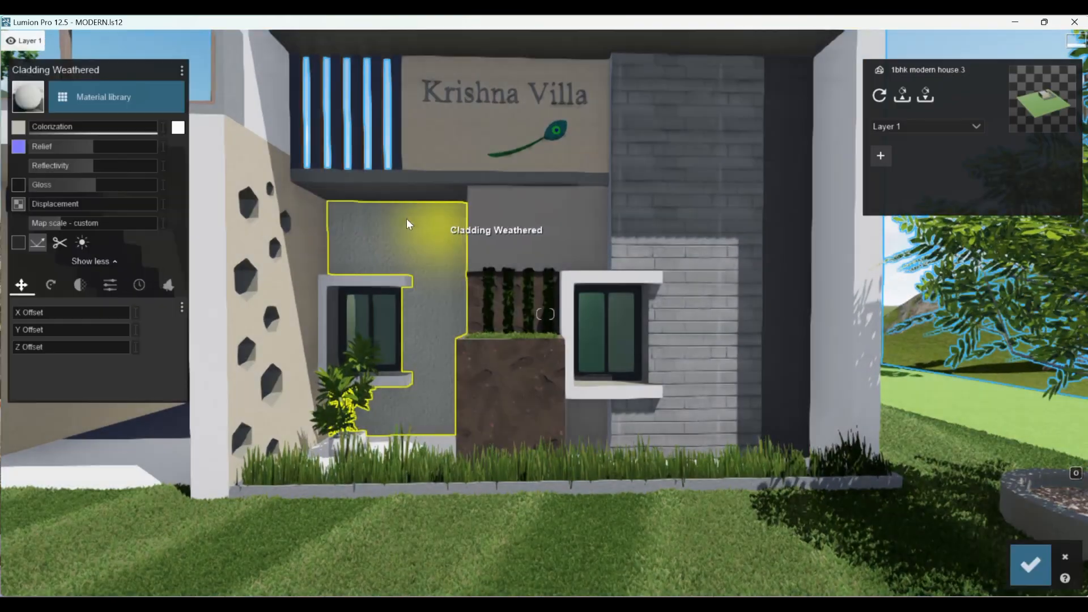
pyautogui.click(107, 90)
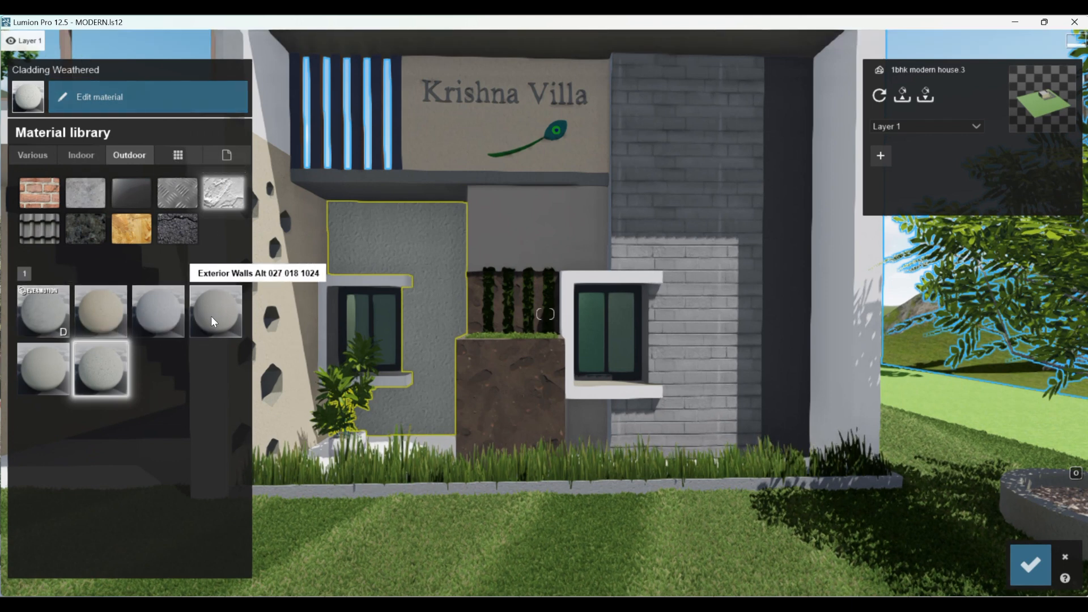
pyautogui.click(93, 315)
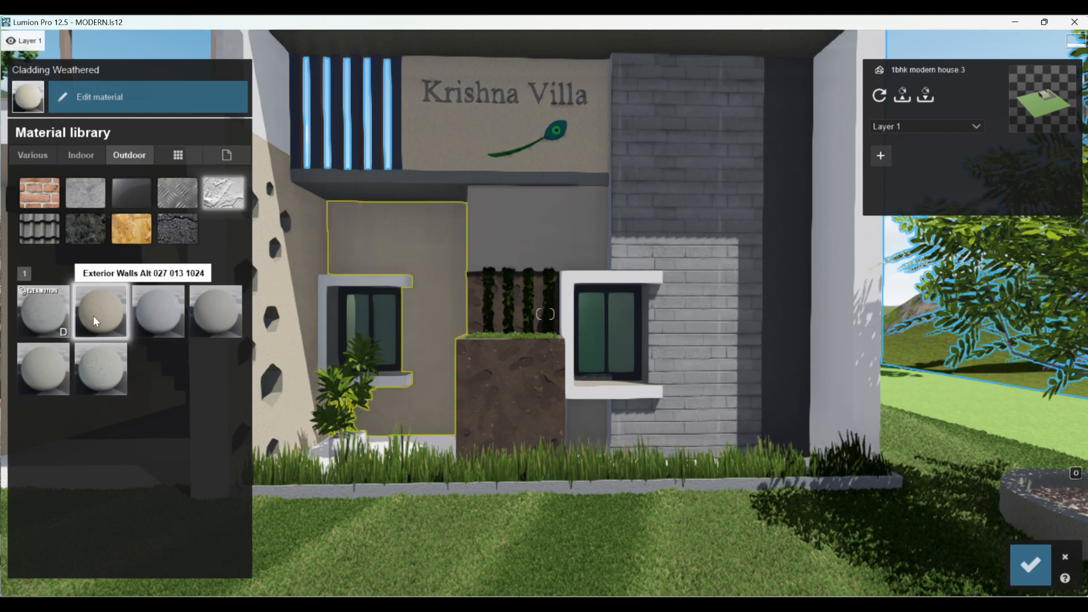
pyautogui.click(145, 310)
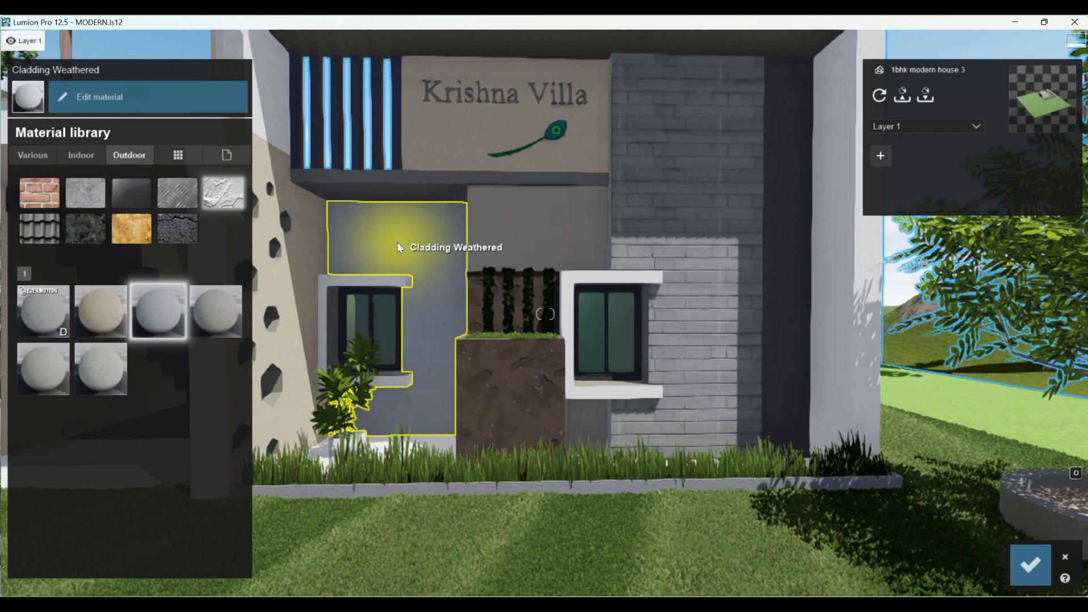
# - Try a muted olive-yellow colorization of about 0.7 on the recessed plaster wall
pyautogui.click(125, 96)
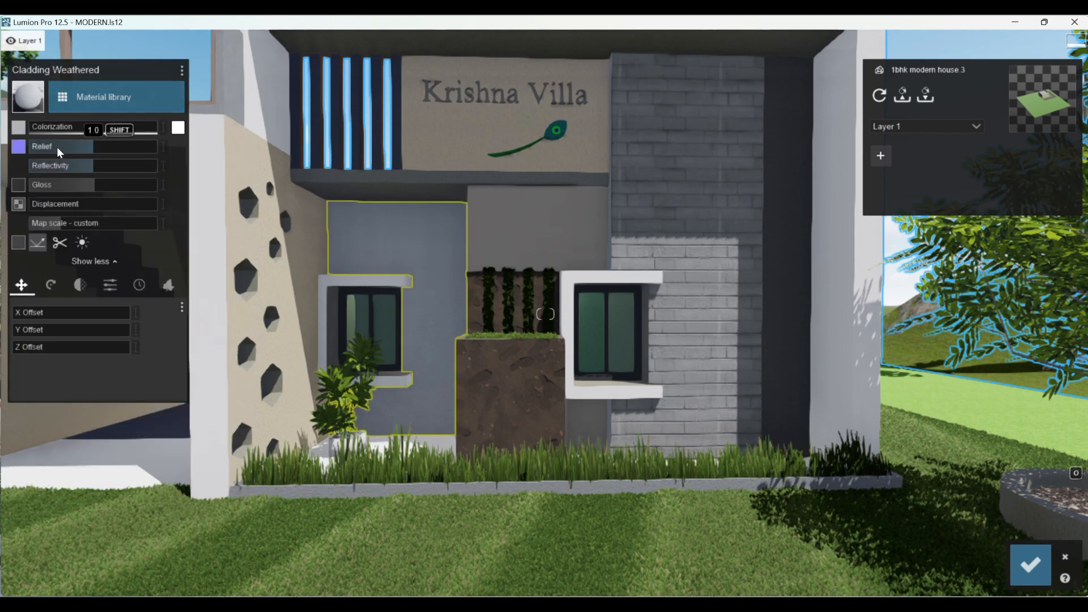
pyautogui.click(177, 129)
pyautogui.moveTo(309, 179); pyautogui.dragTo(309, 172)
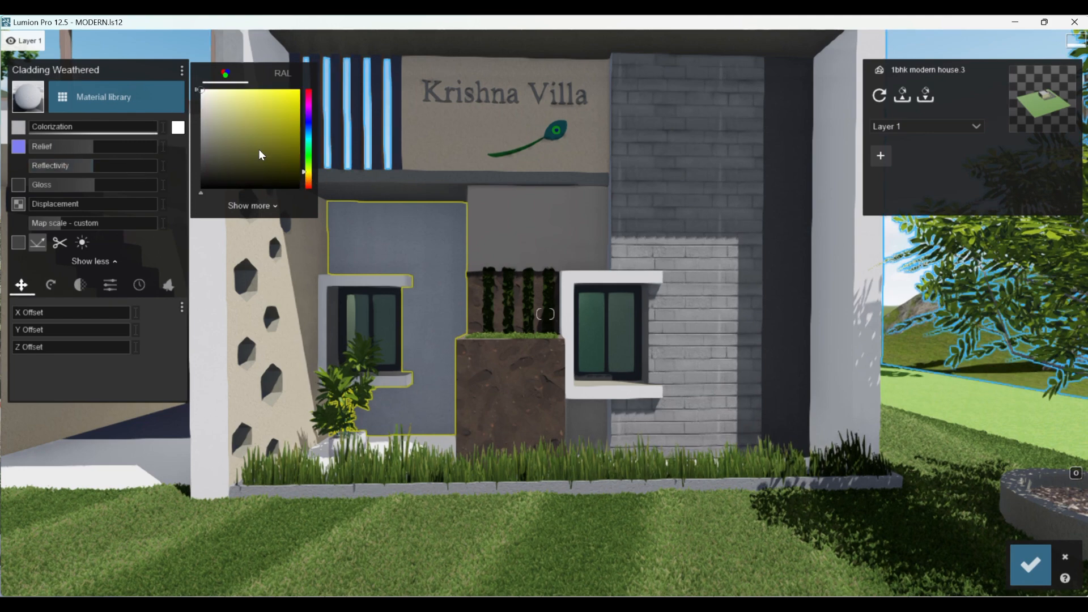
pyautogui.click(228, 108)
pyautogui.click(248, 136)
pyautogui.moveTo(249, 135)
pyautogui.mouseDown()
pyautogui.moveTo(240, 107)
pyautogui.moveTo(266, 119)
pyautogui.moveTo(236, 144)
pyautogui.moveTo(245, 125)
pyautogui.mouseUp()
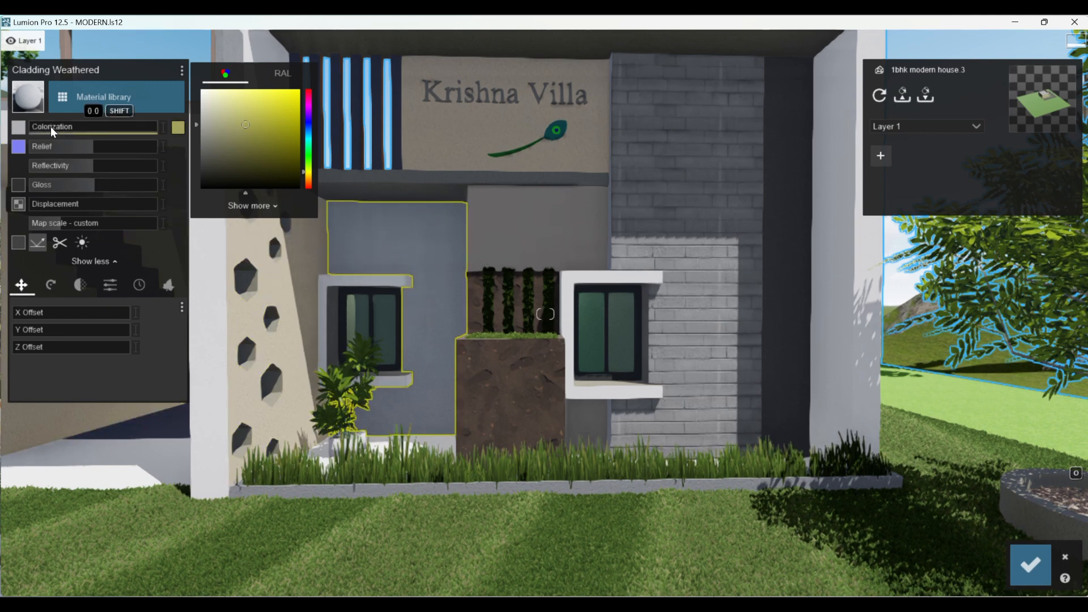
pyautogui.moveTo(45, 121); pyautogui.dragTo(117, 123)
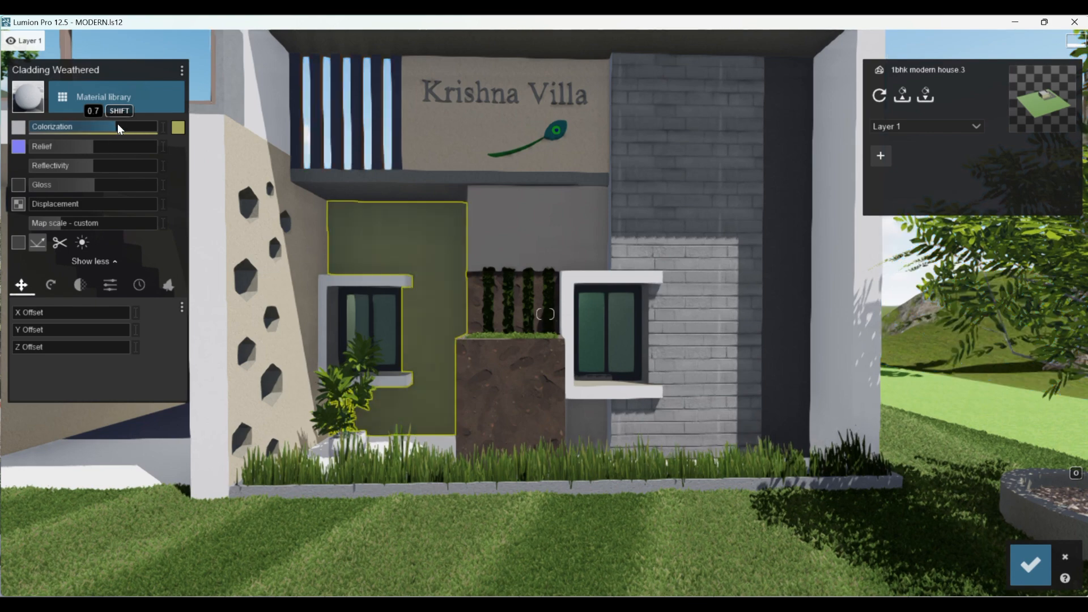
# - Return the recessed plaster wall's colorization to zero and save the material changes
pyautogui.click(178, 127)
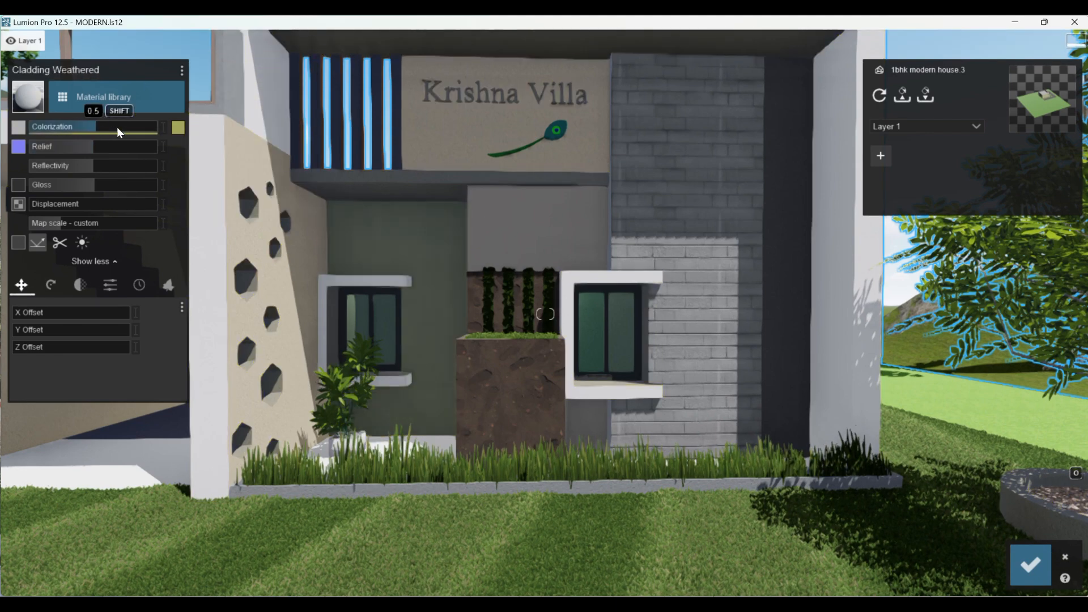
pyautogui.moveTo(117, 127); pyautogui.dragTo(45, 124)
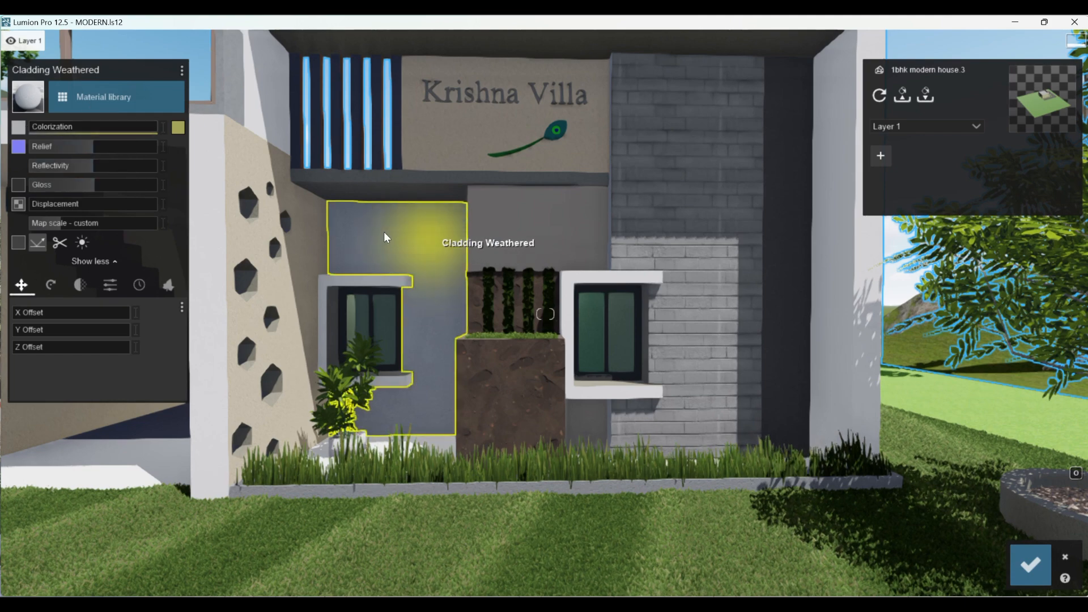
pyautogui.click(178, 127)
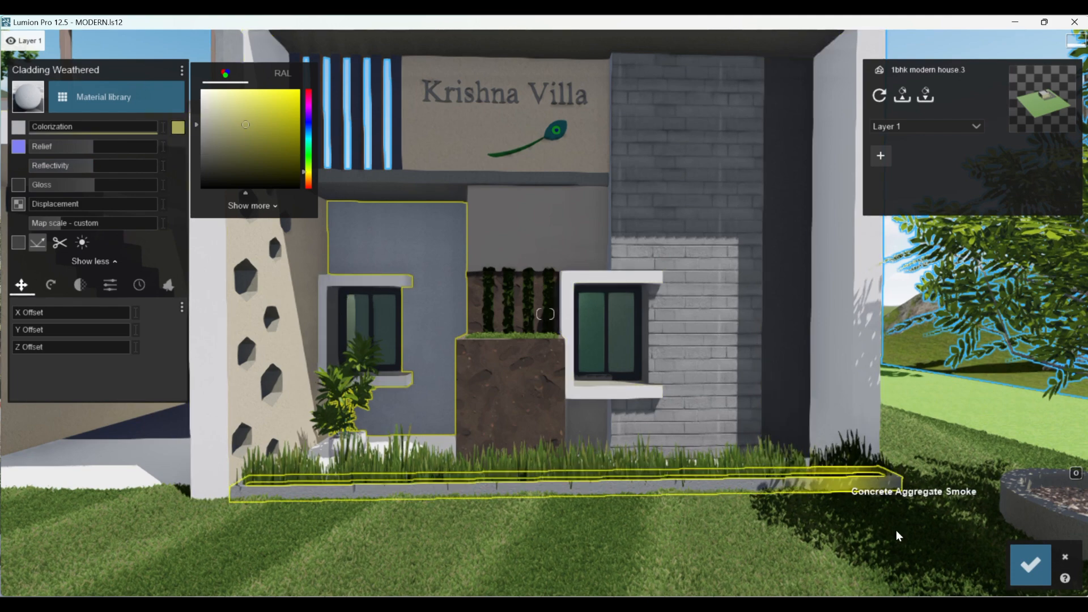
pyautogui.click(1020, 567)
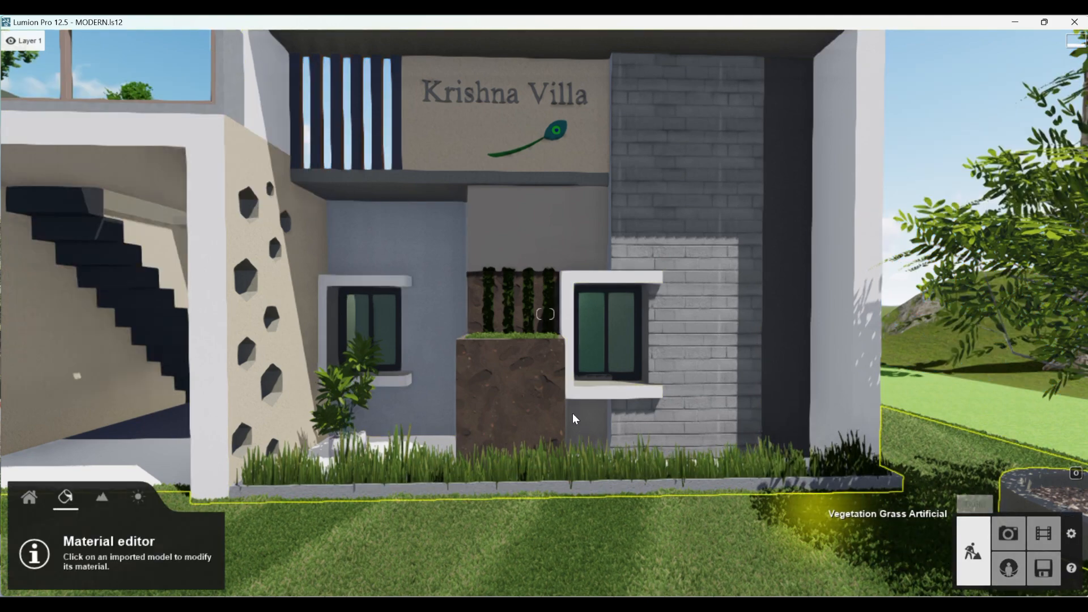
# - Select the brown planter block below the green strips and open the outdoor brick materials for it
pyautogui.scroll(-3, 331, 450)
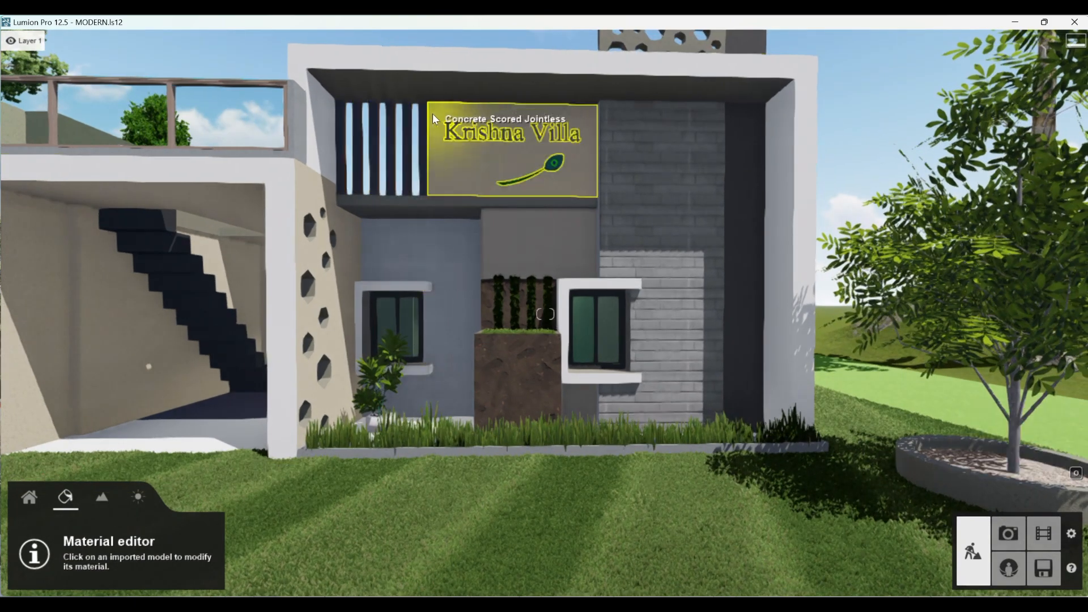
pyautogui.scroll(3, 432, 114)
pyautogui.click(491, 380)
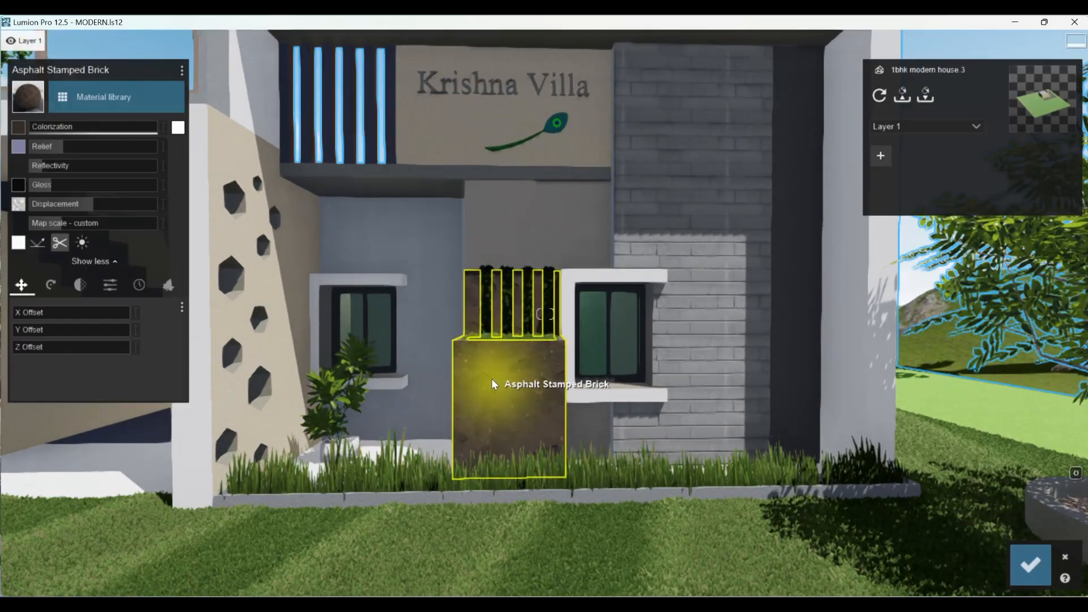
pyautogui.click(87, 97)
pyautogui.click(86, 97)
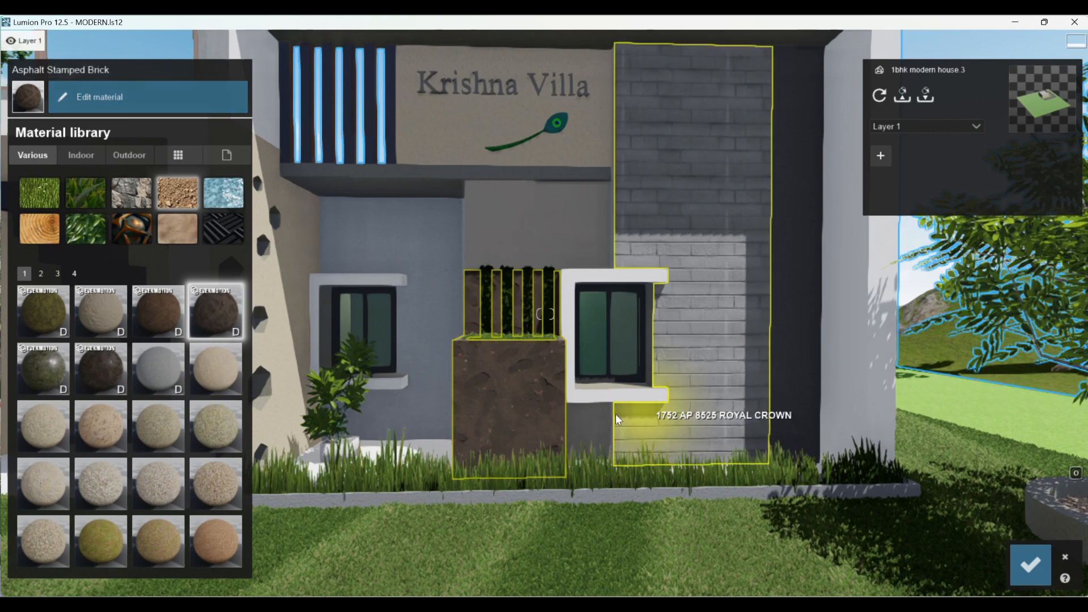
pyautogui.click(118, 107)
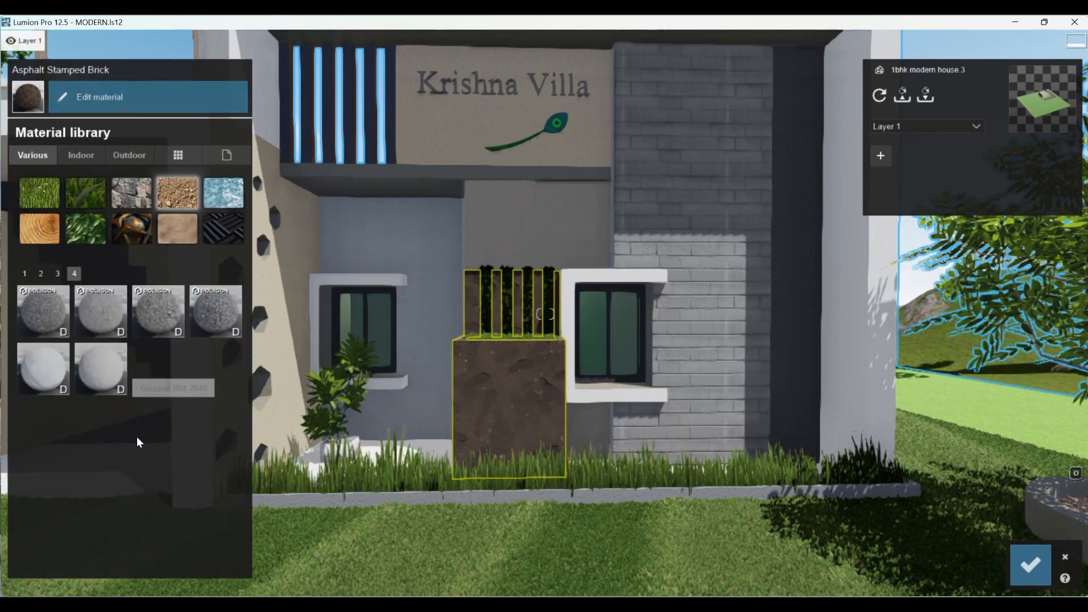
pyautogui.click(121, 155)
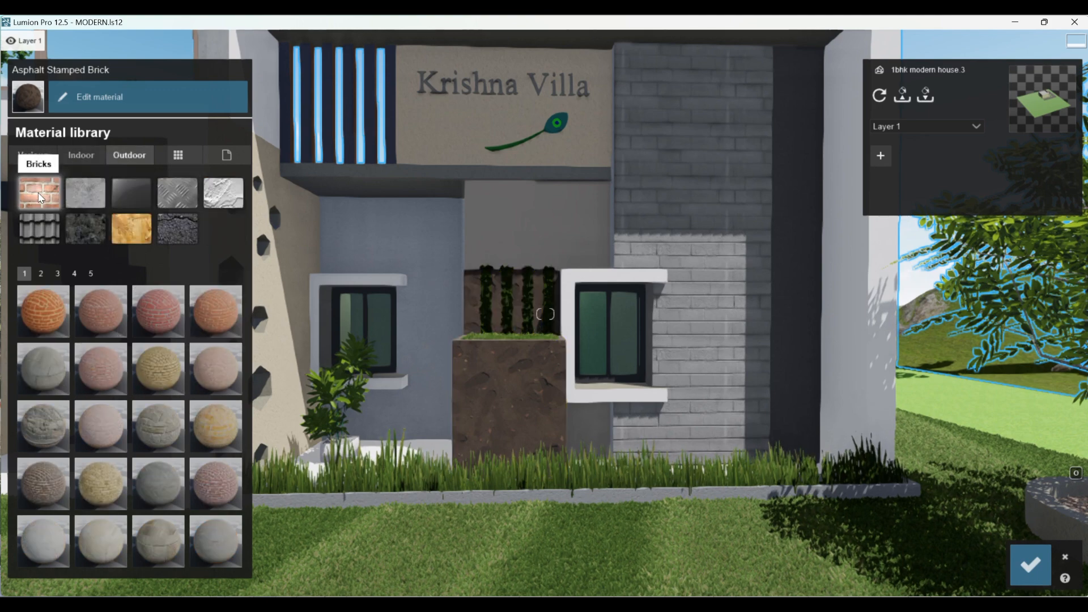
# - Try Bricks 022 and a blue-grey brick material on the planter block
pyautogui.click(41, 273)
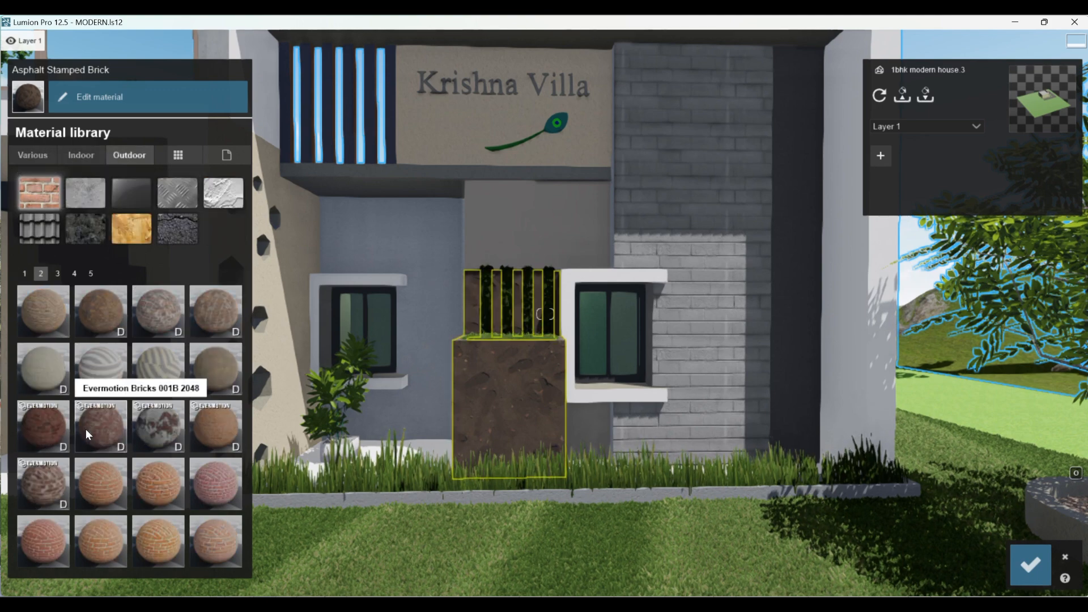
pyautogui.click(157, 312)
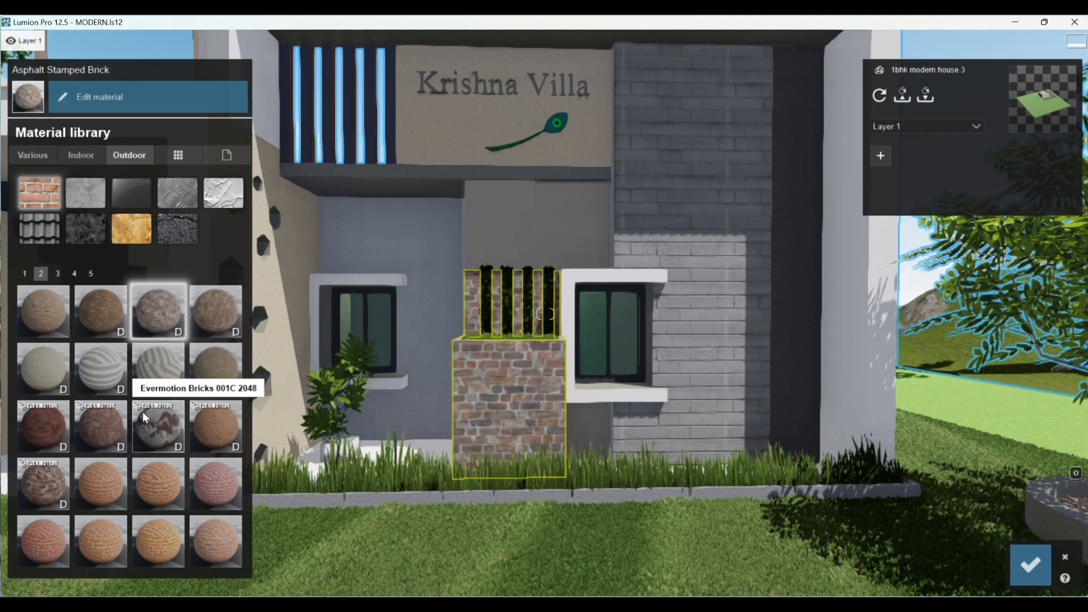
pyautogui.scroll(-2, 147, 448)
pyautogui.click(157, 476)
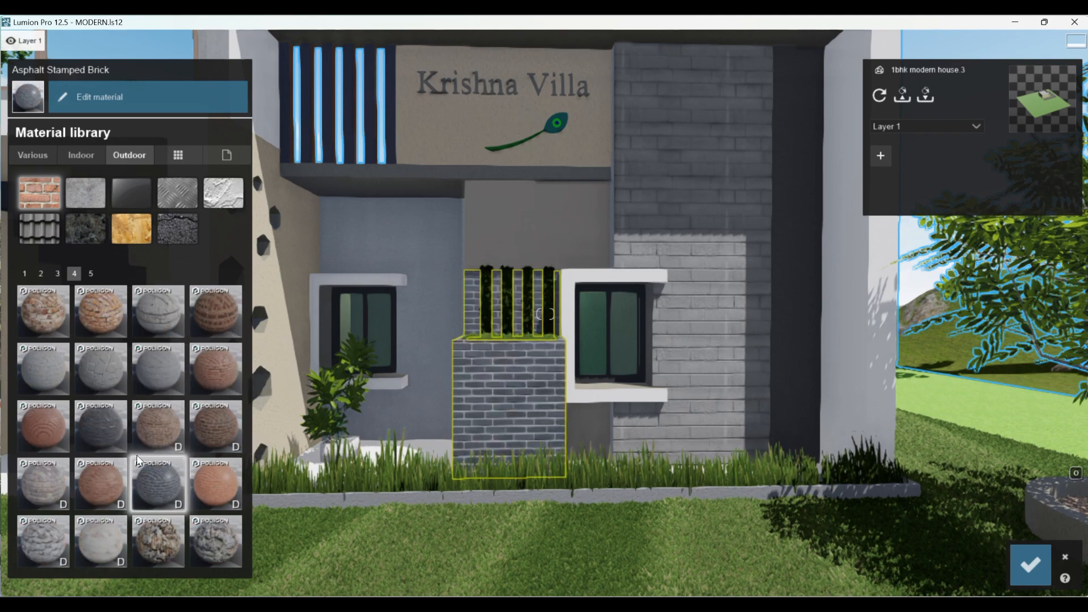
# - Apply the mixed rubble stone from the last brick page to the planter block and reduce its map scale for a finer pattern
pyautogui.scroll(-1, 131, 468)
pyautogui.click(49, 315)
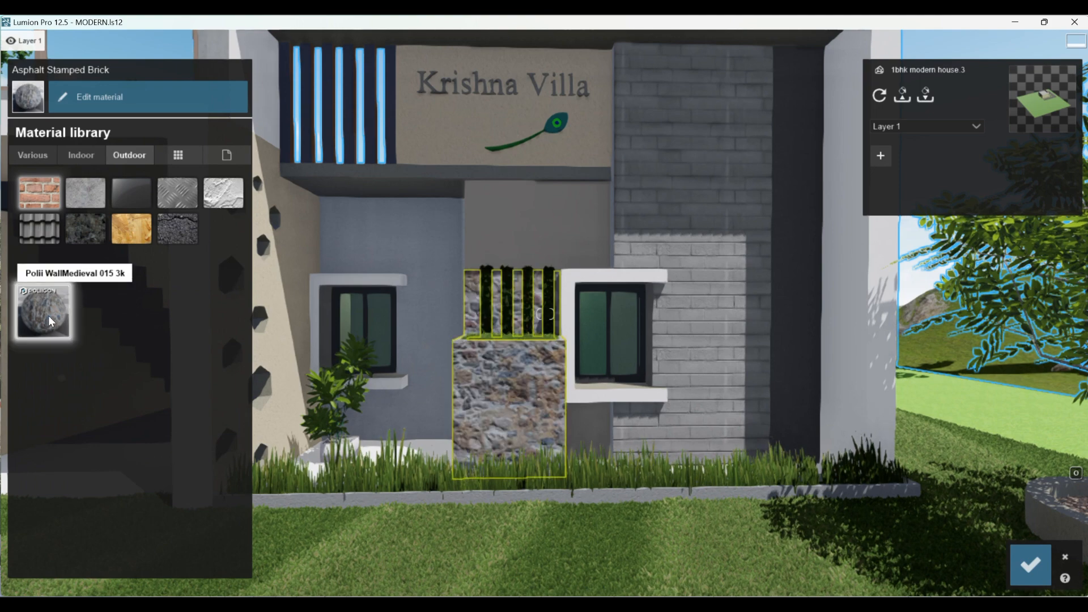
pyautogui.click(495, 363)
pyautogui.moveTo(53, 222); pyautogui.dragTo(59, 217)
# - Lower the planter stone's relief to about 0.1 and save the material changes
pyautogui.moveTo(51, 145); pyautogui.dragTo(43, 186)
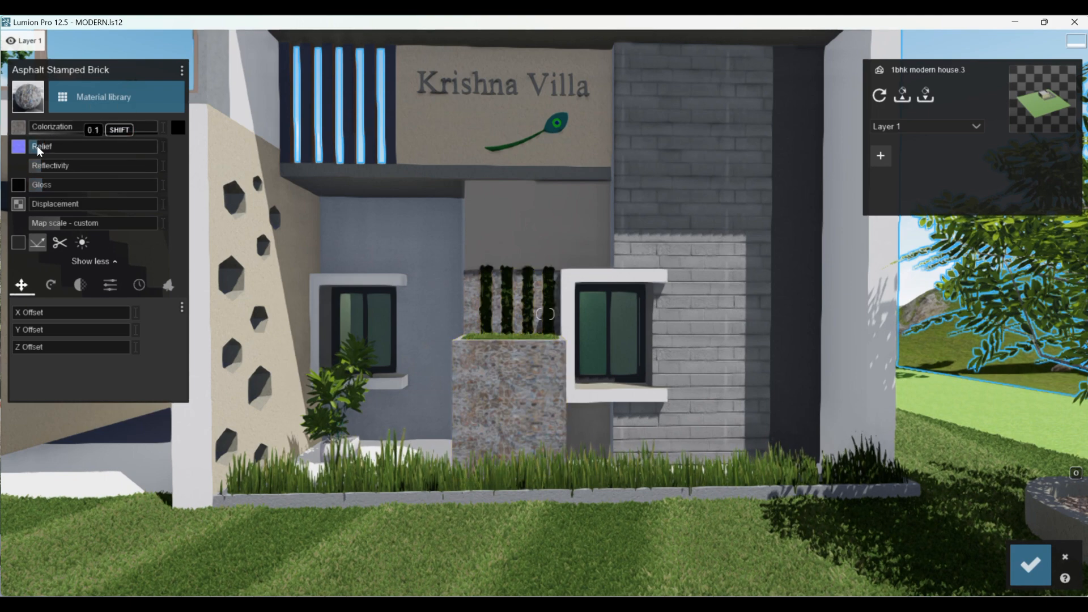
pyautogui.scroll(3, 481, 349)
pyautogui.scroll(-4, 481, 345)
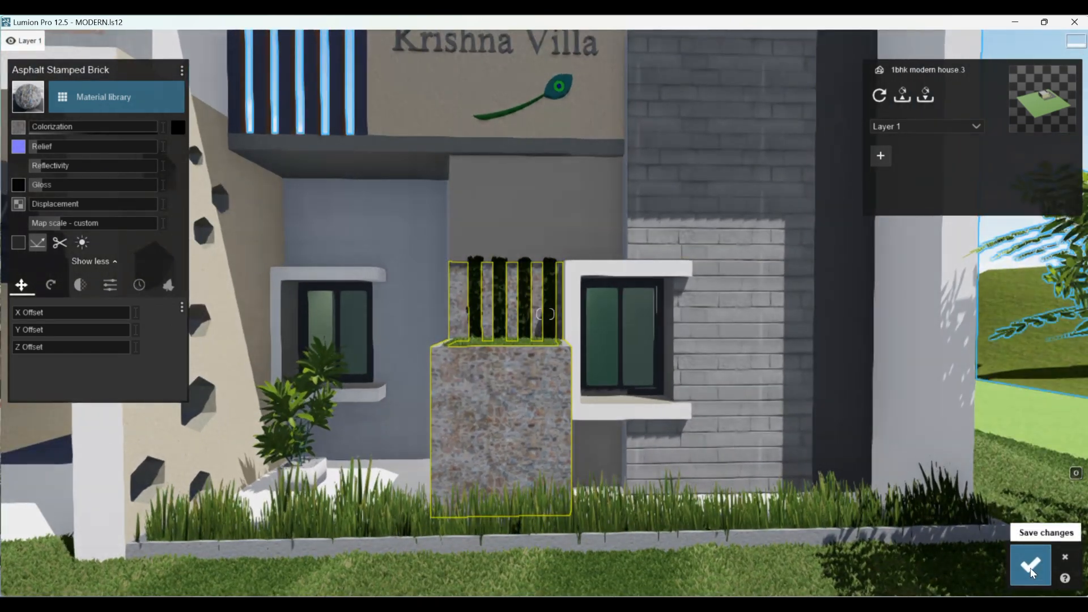
pyautogui.click(1030, 567)
# - Replace the greenish glass in both facade windows with the first clear indoor glass material
pyautogui.scroll(-6, 451, 476)
pyautogui.scroll(5, 366, 340)
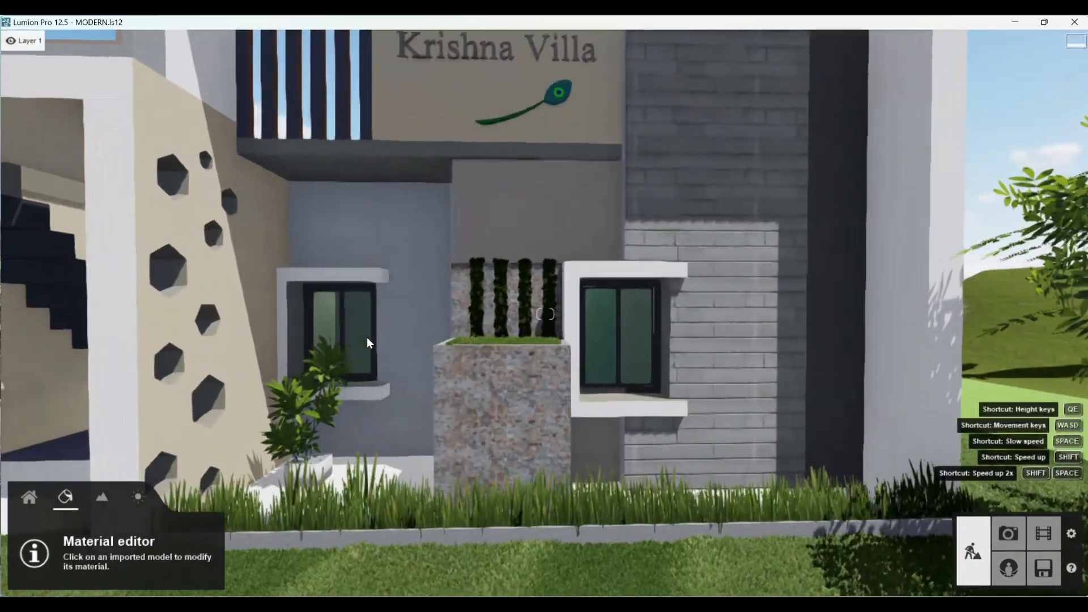
pyautogui.click(349, 314)
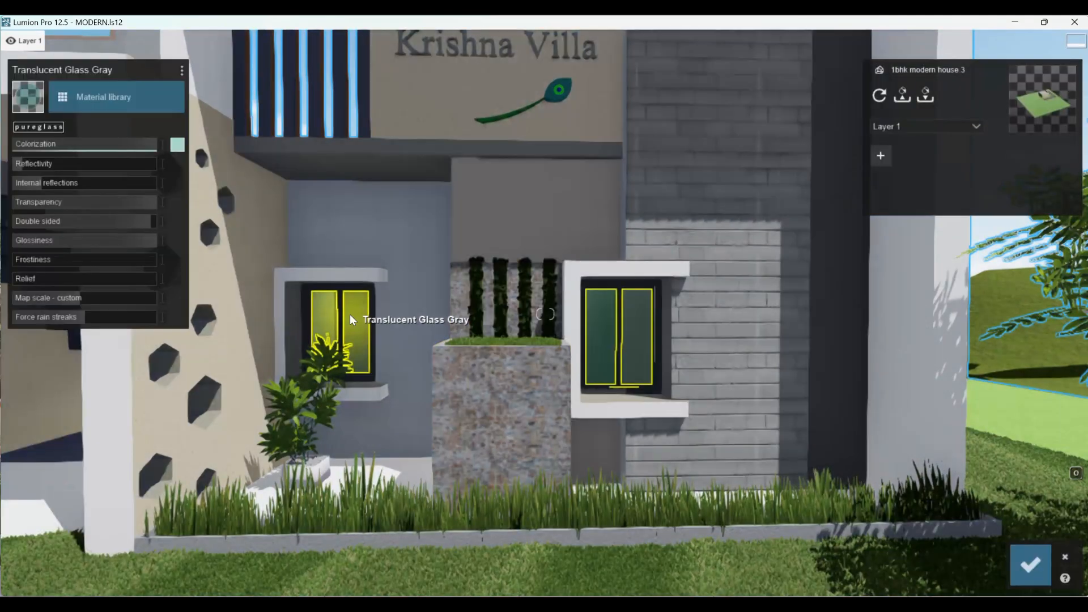
pyautogui.click(73, 91)
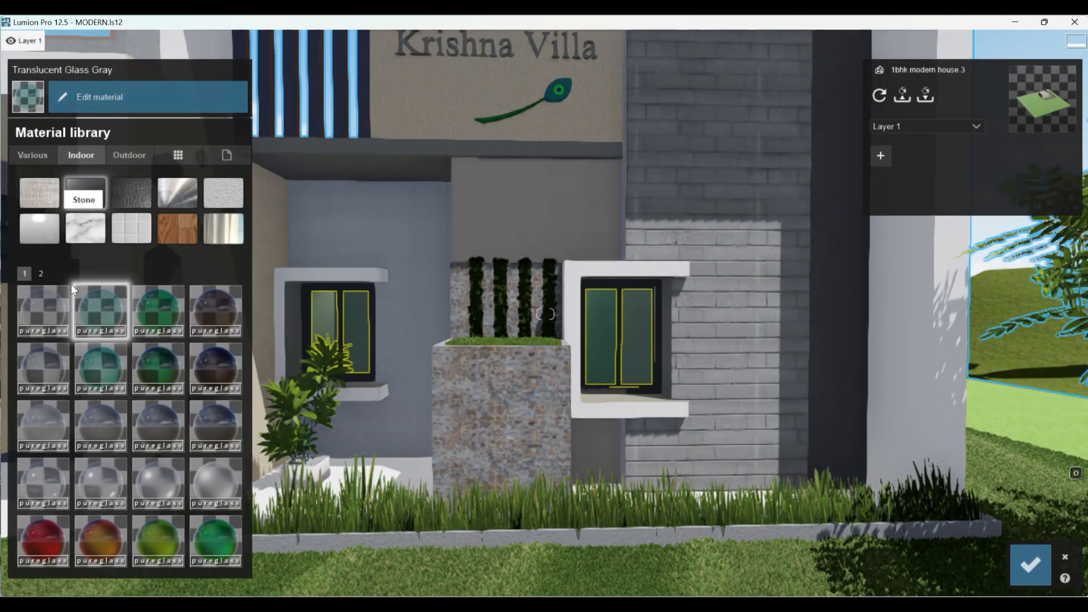
pyautogui.click(42, 309)
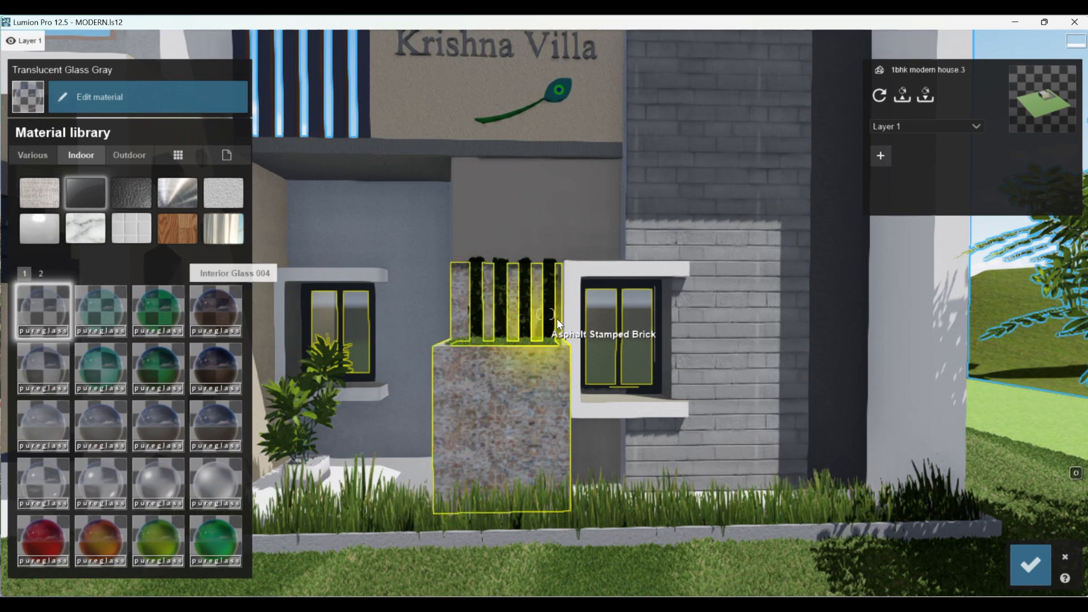
# - Fine-tune the window glass's reflectivity, settling on a fairly low level, and save the material changes
pyautogui.click(590, 309)
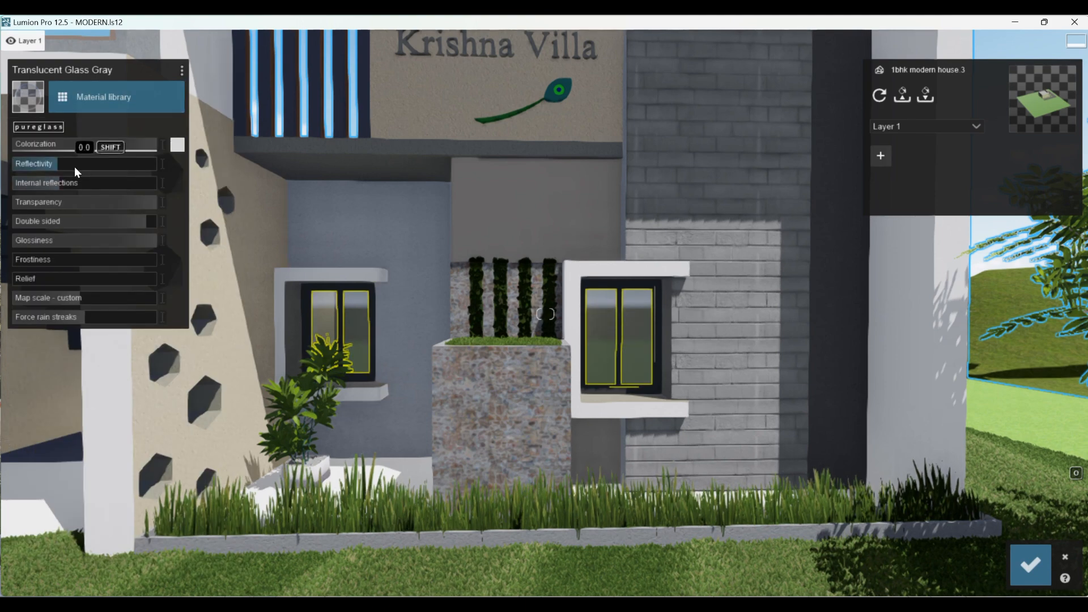
pyautogui.moveTo(49, 162); pyautogui.dragTo(80, 164)
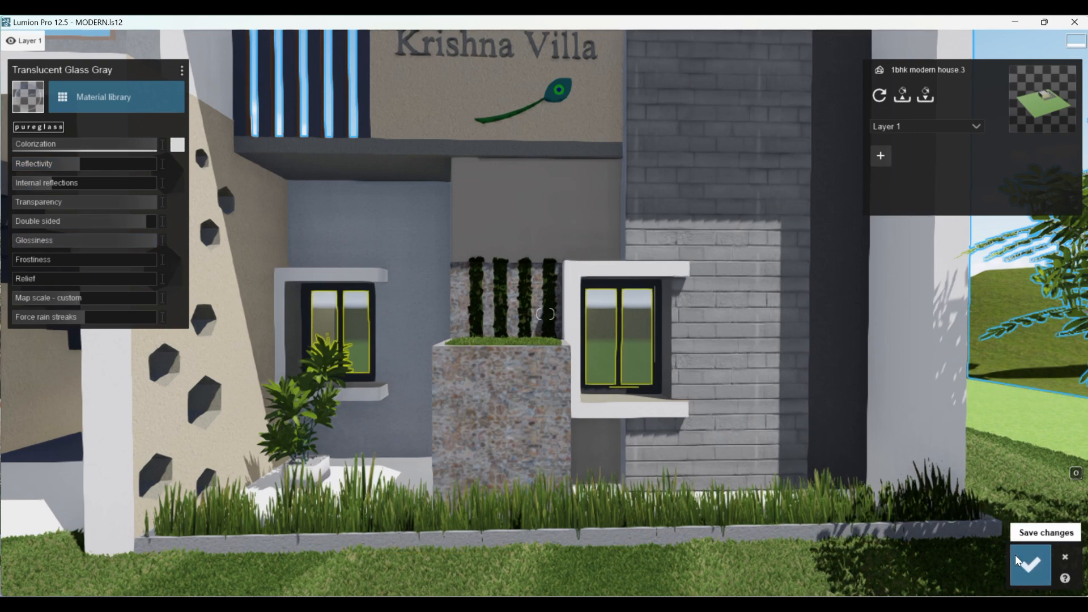
pyautogui.scroll(3, 629, 309)
pyautogui.scroll(-5, 627, 309)
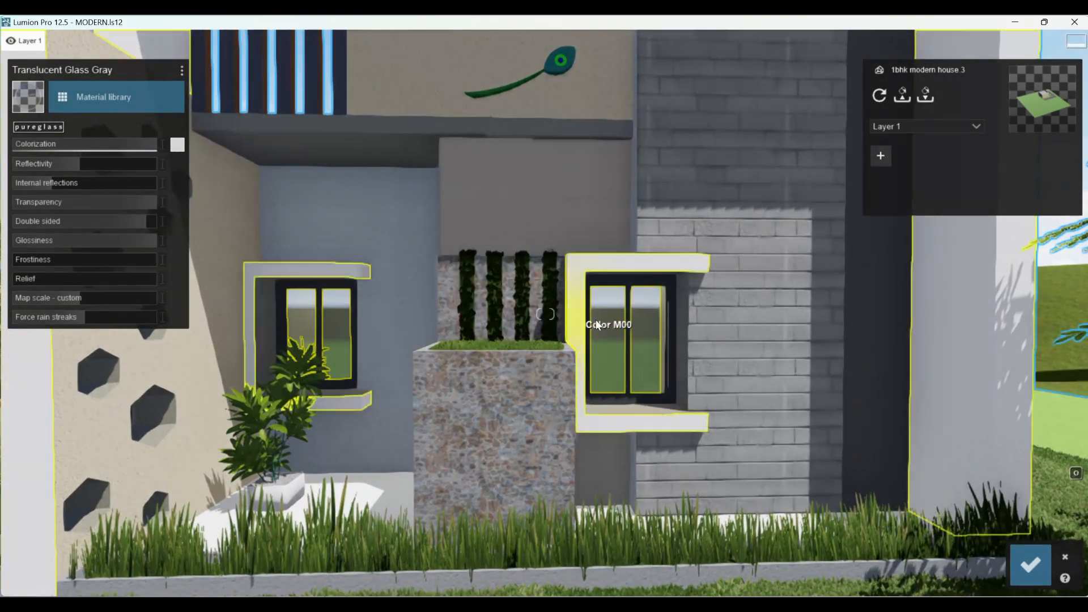
pyautogui.moveTo(72, 172); pyautogui.dragTo(48, 164)
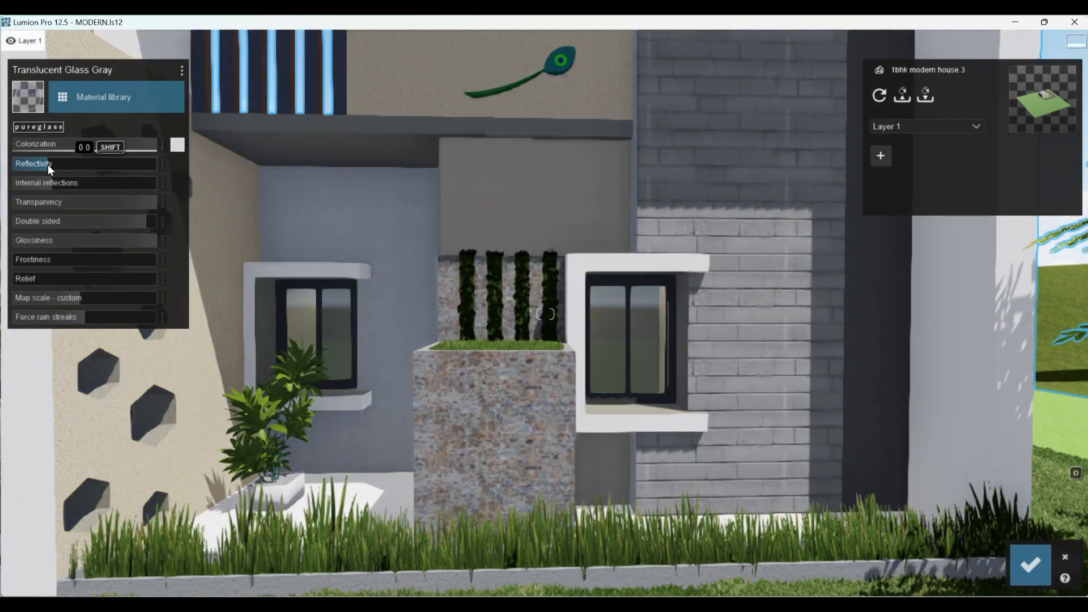
pyautogui.click(1019, 568)
# - Select the default material of the Krishna Villa lettering and show its waxiness and transparency settings
pyautogui.scroll(-5, 740, 379)
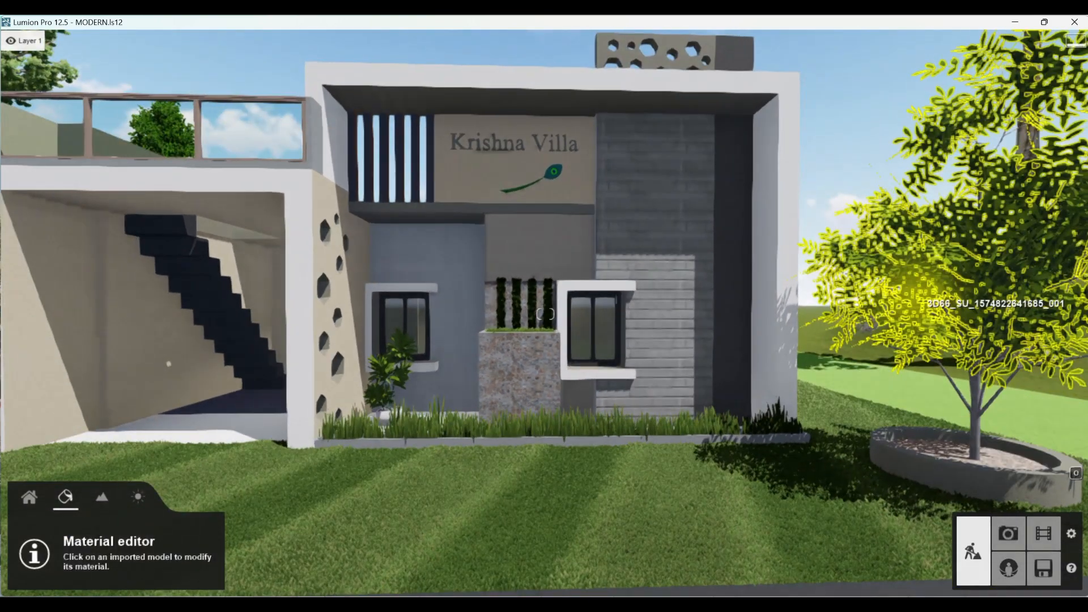
pyautogui.scroll(5, 438, 91)
pyautogui.scroll(-2, 443, 214)
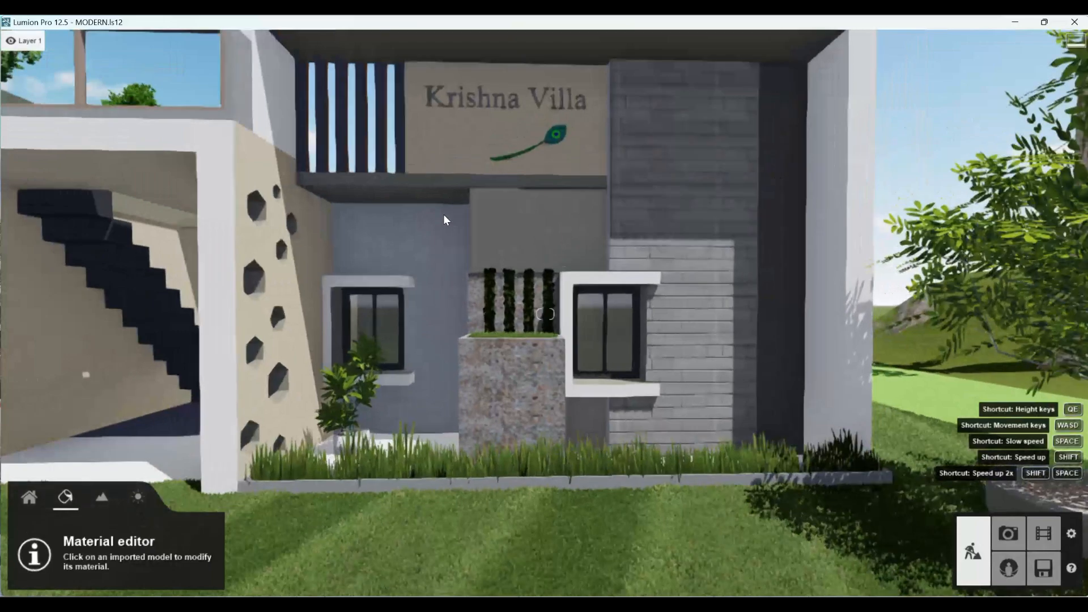
pyautogui.press('e')
pyautogui.scroll(-3, 443, 214)
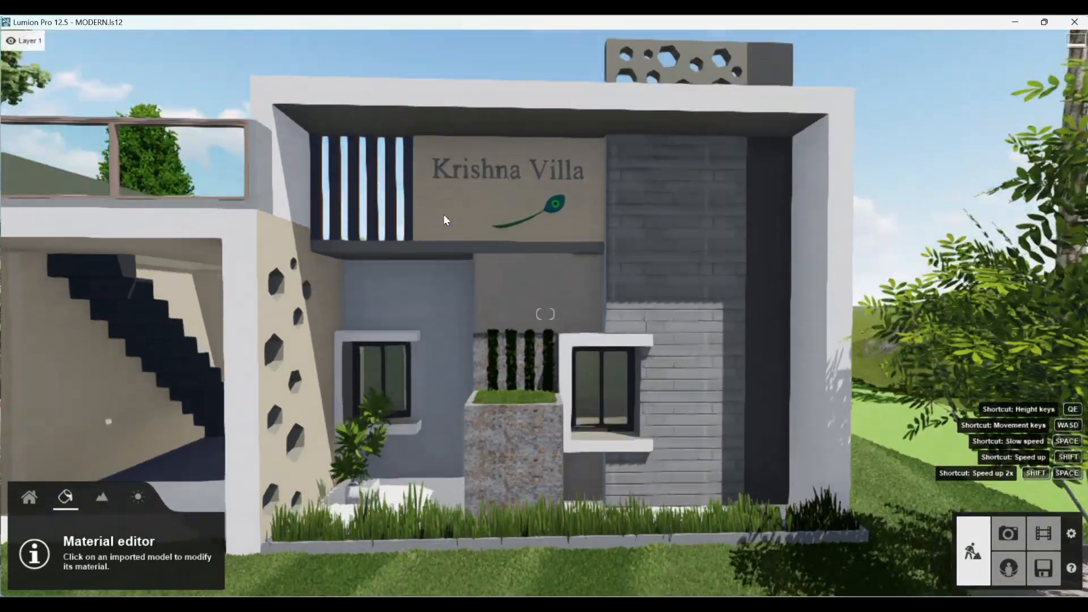
pyautogui.scroll(6, 440, 183)
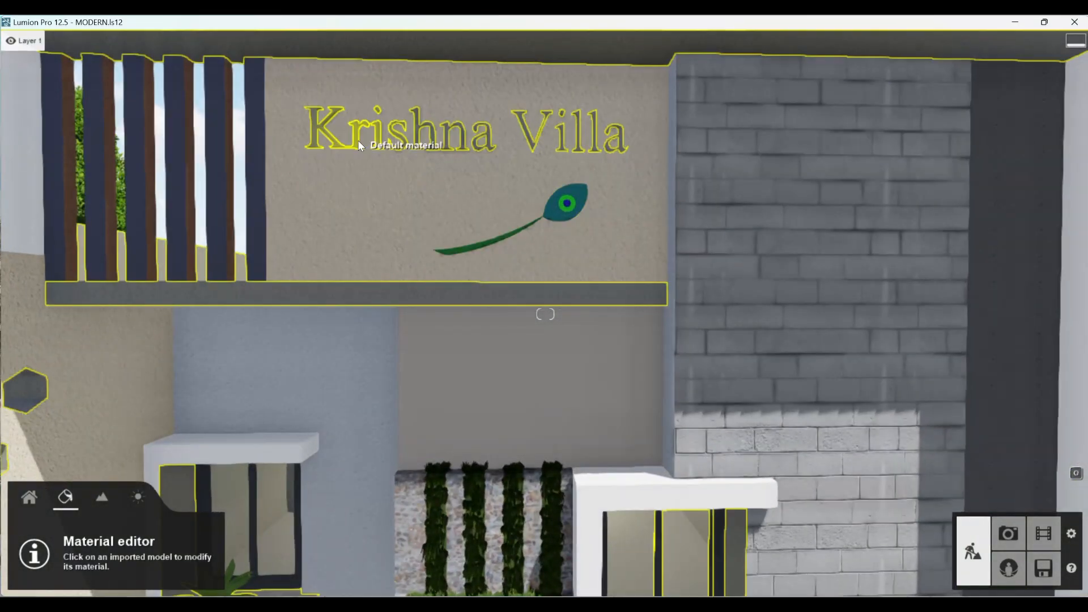
pyautogui.click(358, 140)
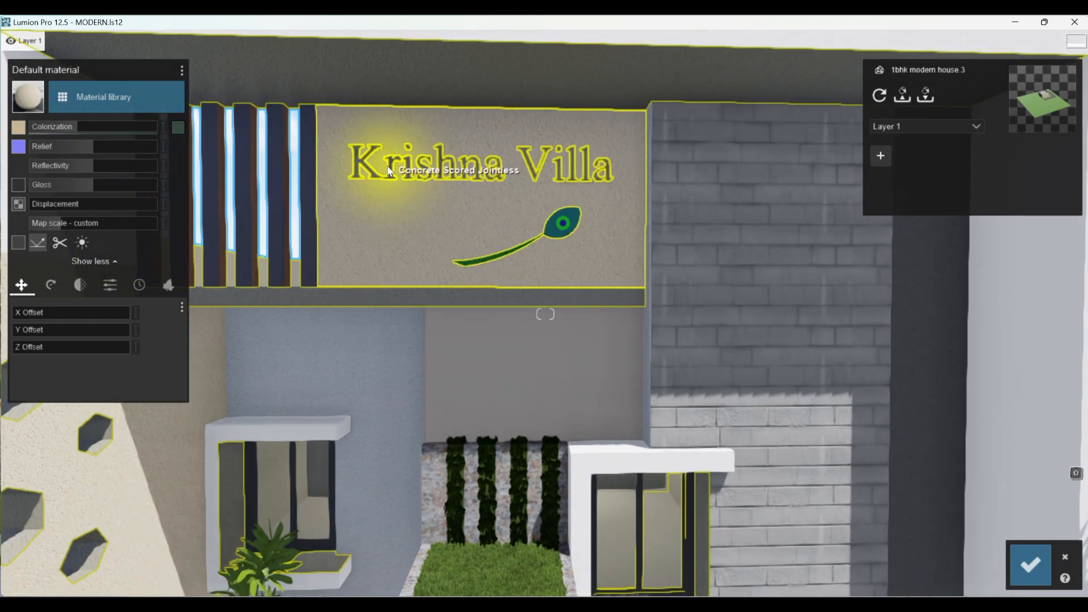
pyautogui.click(398, 182)
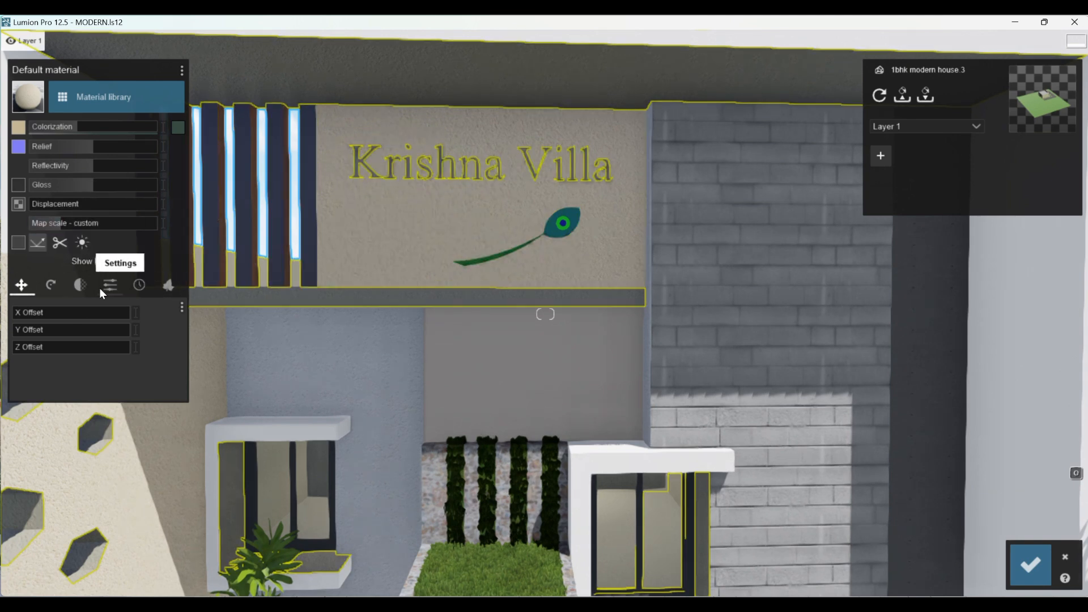
pyautogui.click(80, 286)
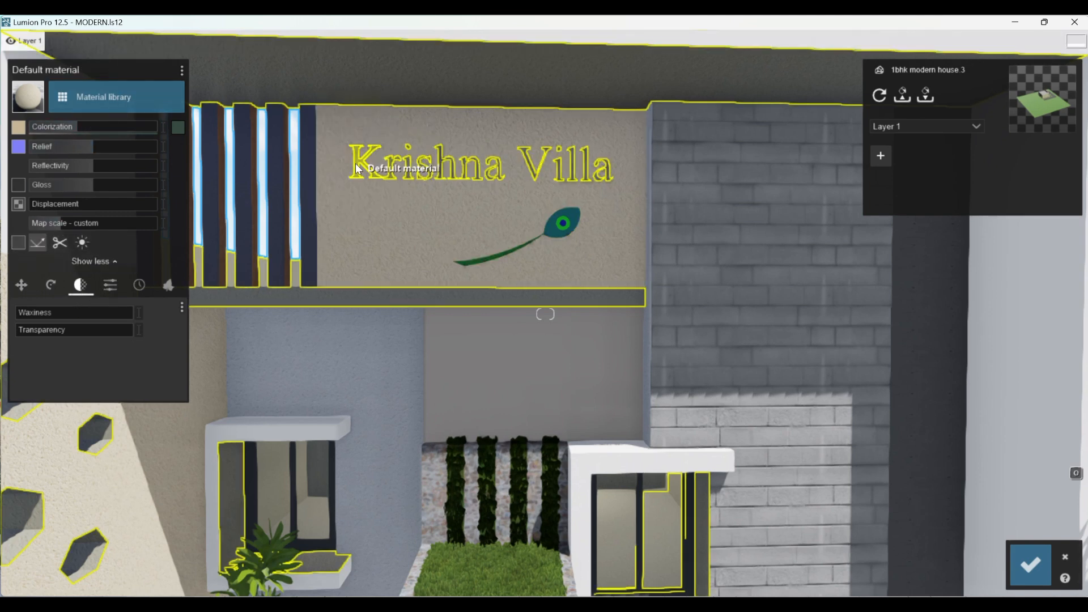
# - Apply the indoor material Linoleum 002 1024 to the Krishna Villa lettering's default material
pyautogui.click(106, 97)
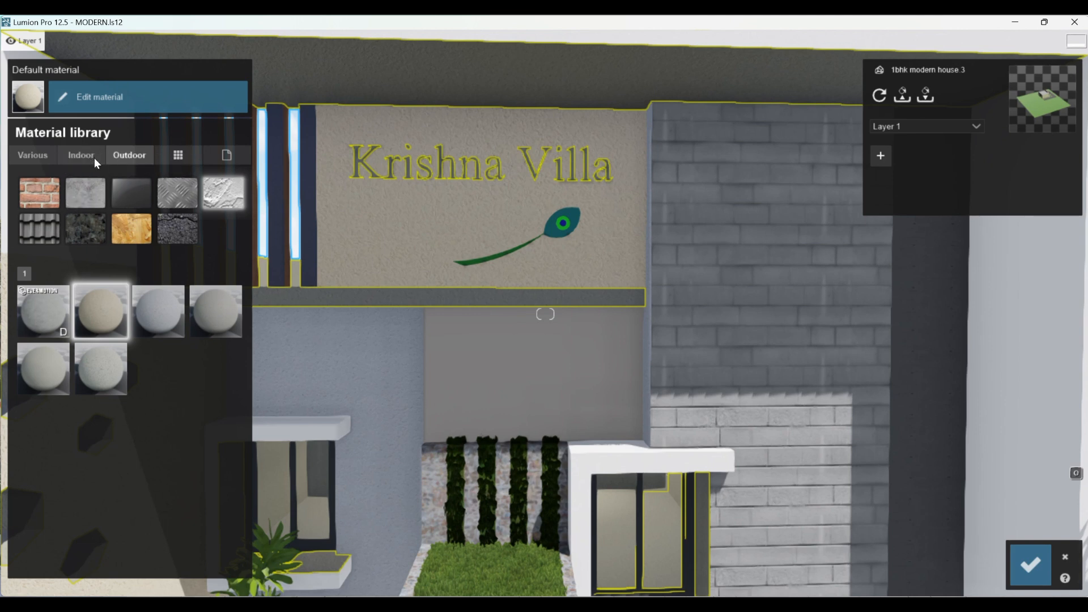
pyautogui.click(85, 156)
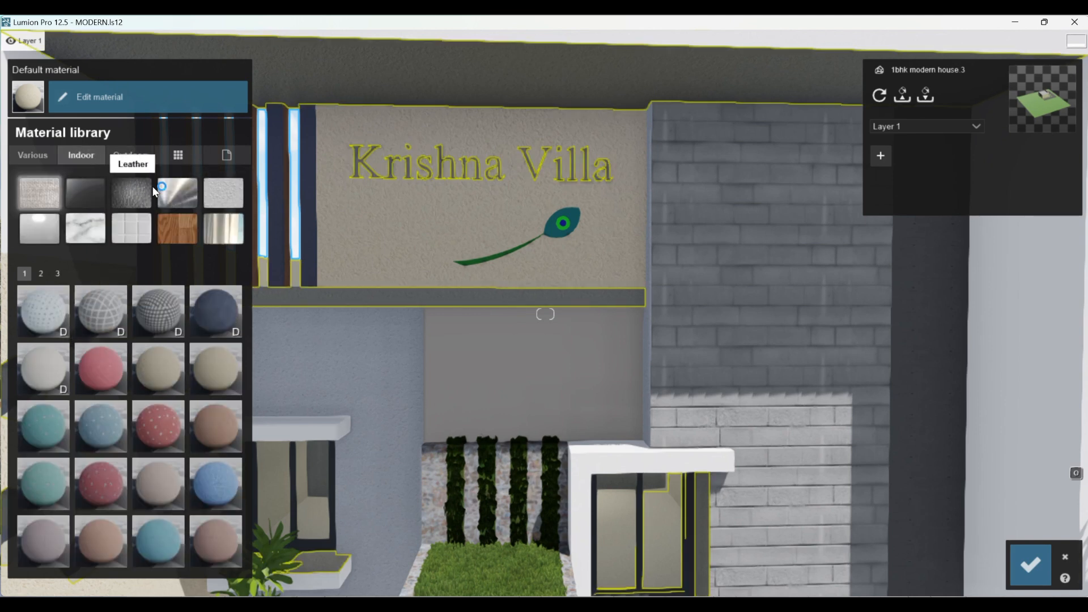
pyautogui.click(46, 226)
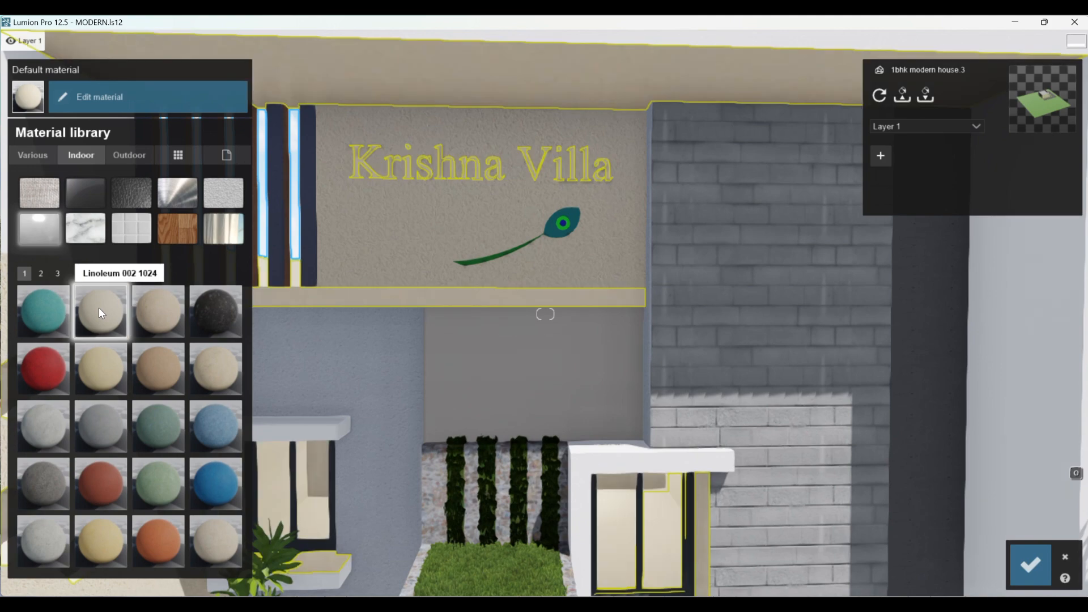
pyautogui.scroll(-3, 669, 331)
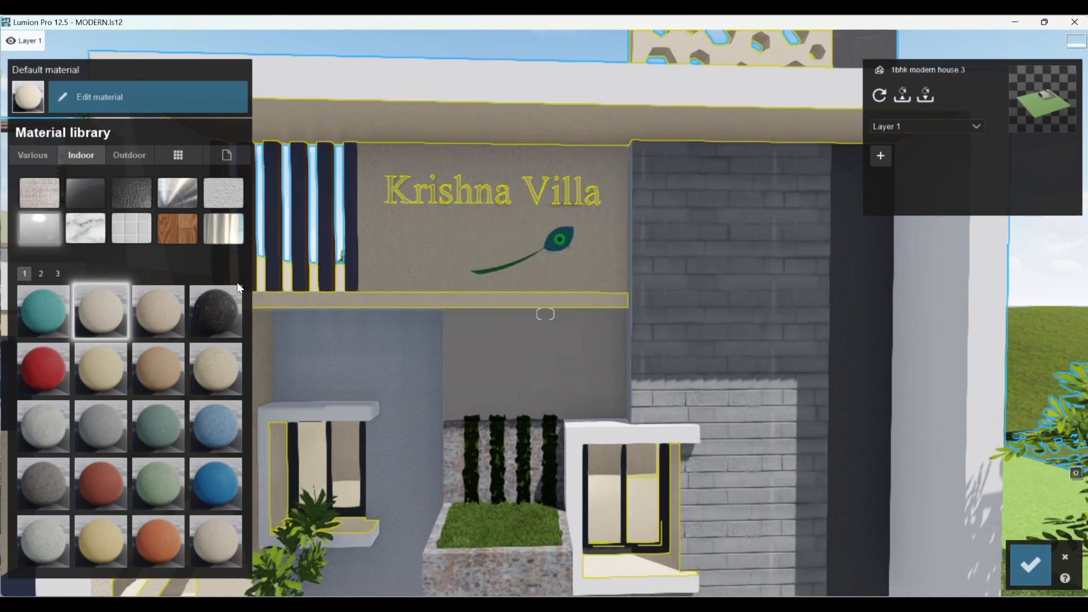
# - Raise the emissive value of the Krishna Villa lettering's material to about 222.7
pyautogui.click(123, 94)
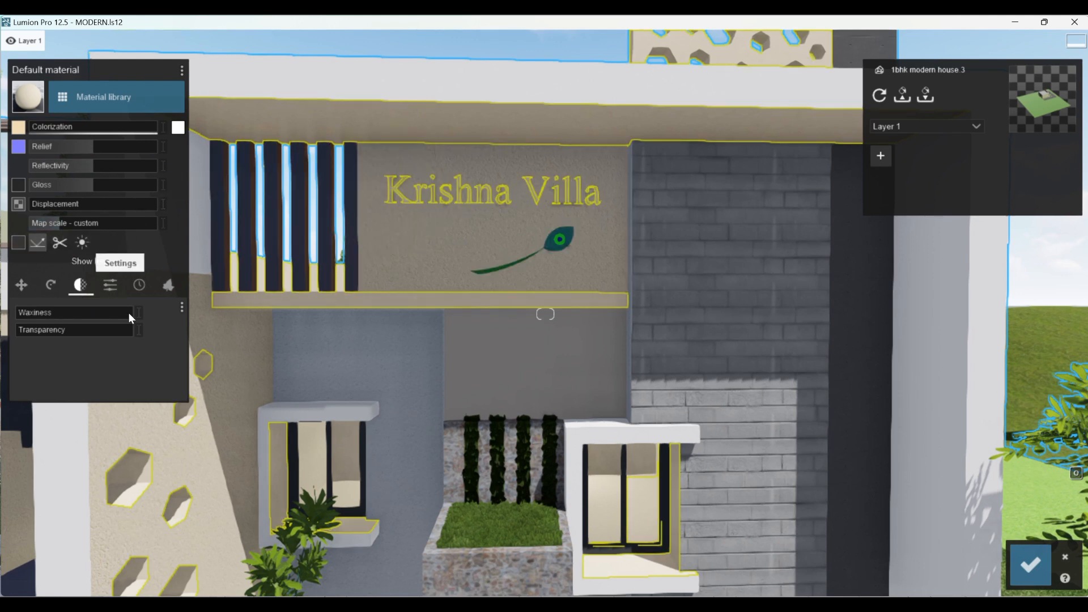
pyautogui.click(115, 281)
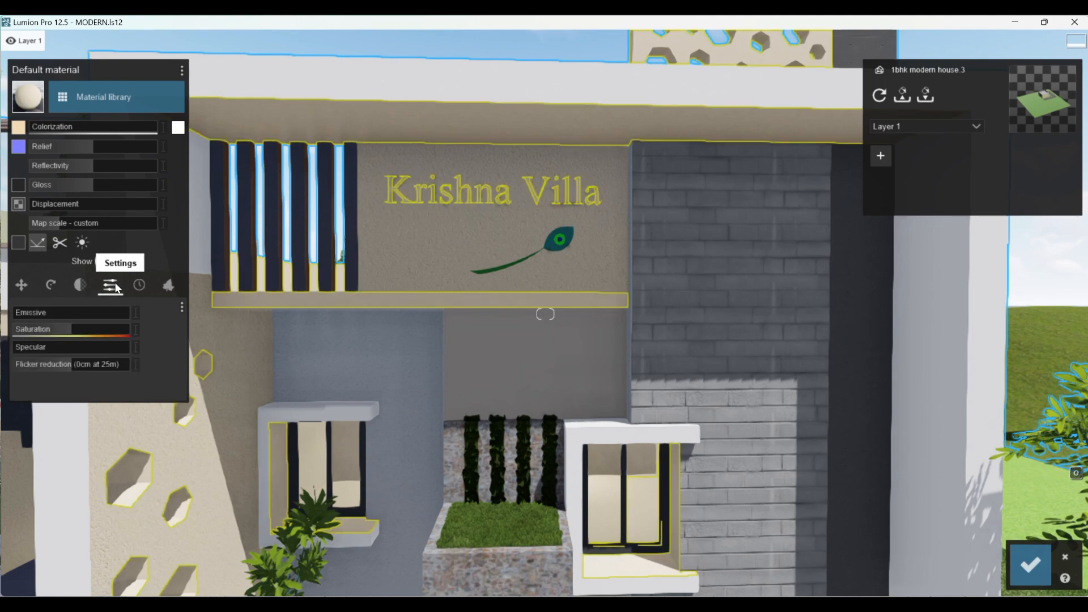
pyautogui.moveTo(43, 312); pyautogui.dragTo(100, 314)
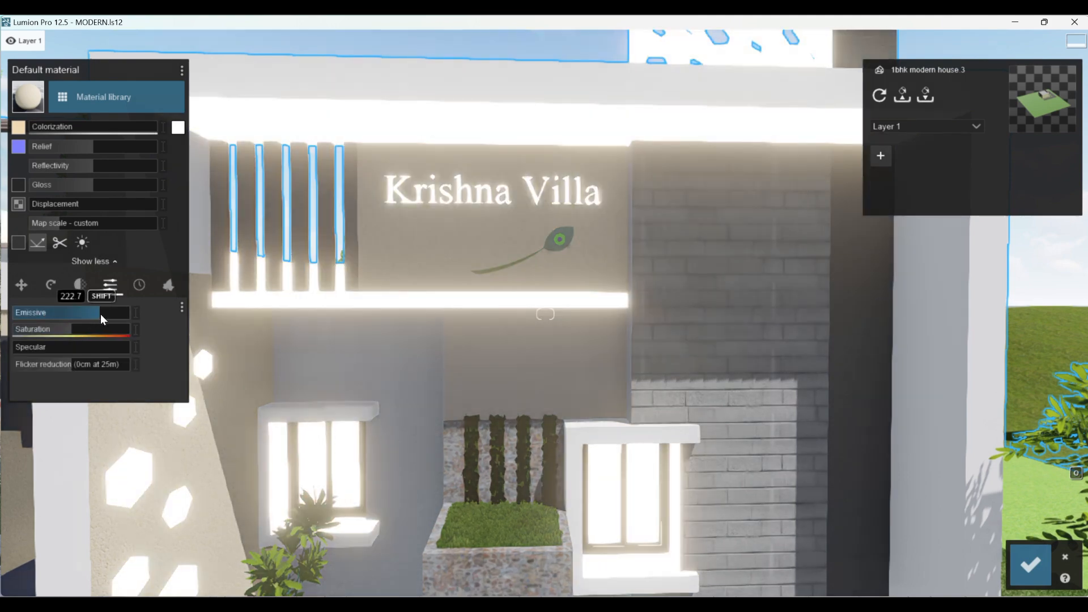
pyautogui.scroll(-6, 519, 409)
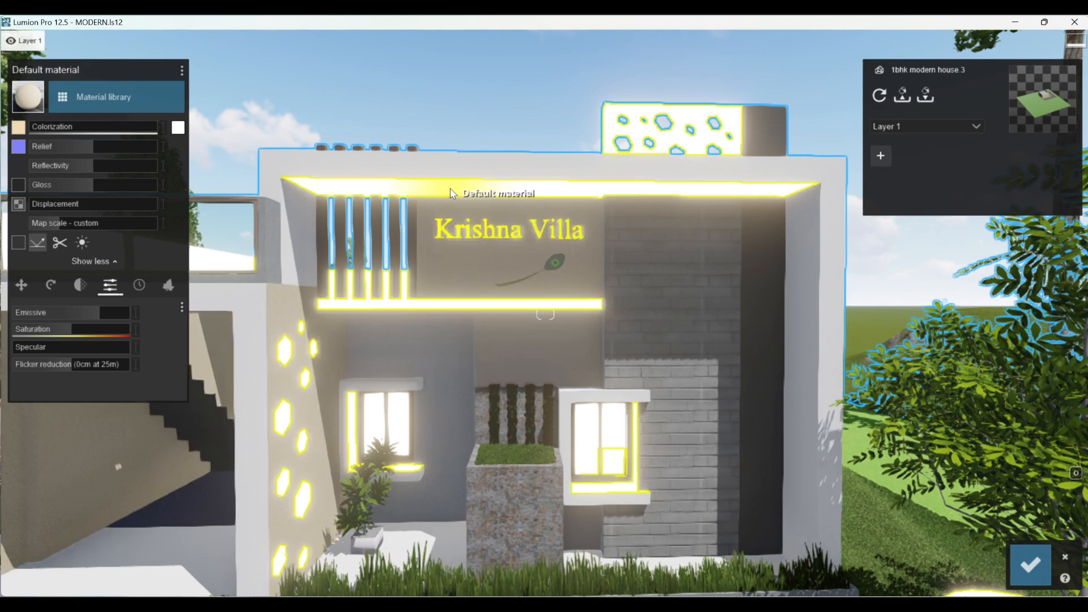
pyautogui.scroll(3, 333, 158)
pyautogui.scroll(-3, 495, 306)
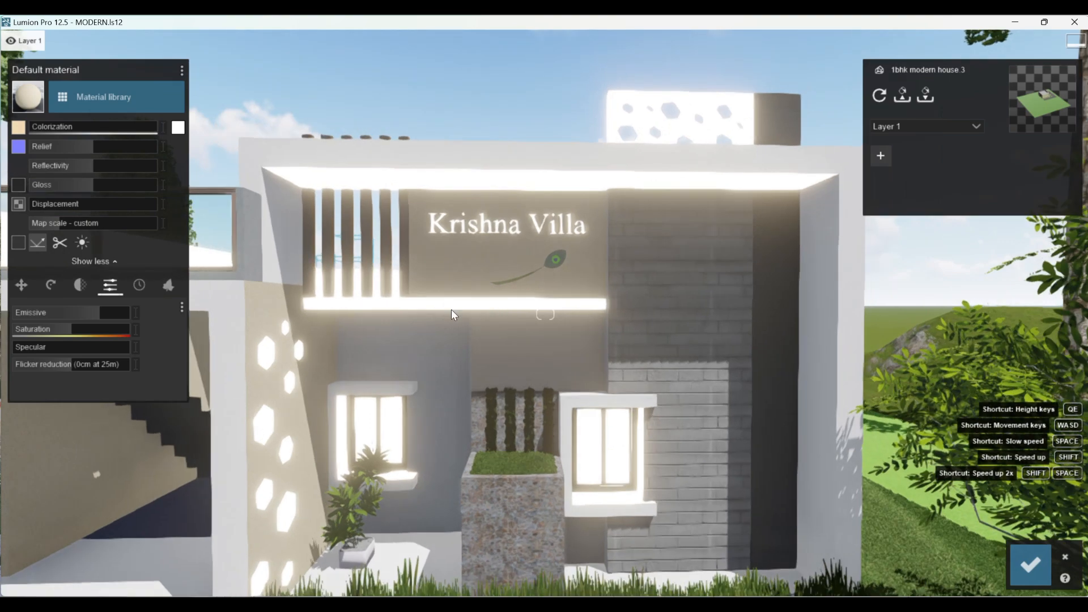
# - Discard the unsaved glowing material changes made to the Krishna Villa lettering
pyautogui.scroll(3, 476, 210)
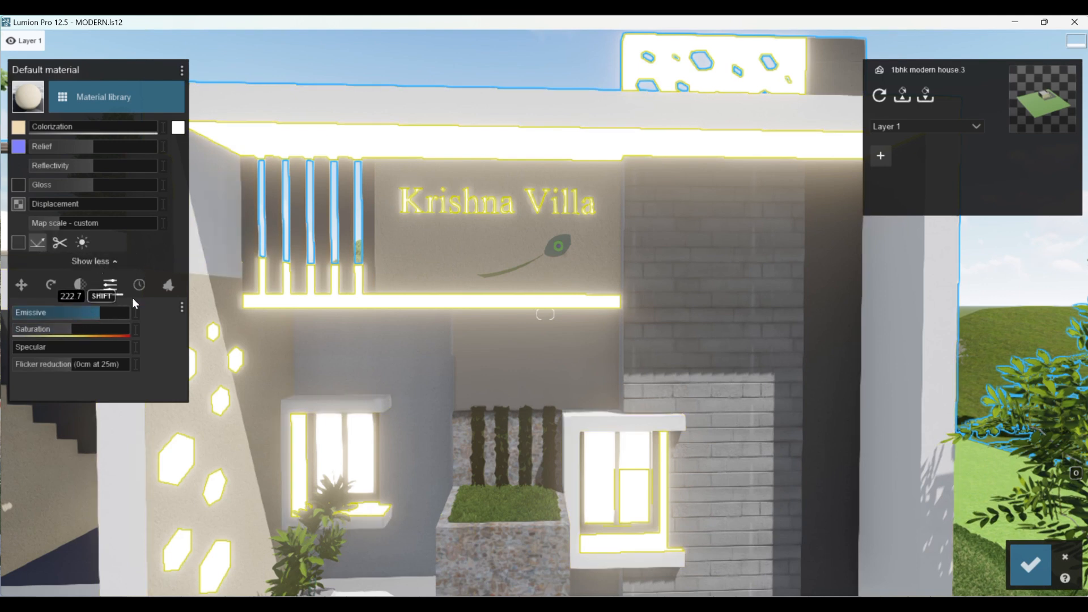
pyautogui.click(1065, 558)
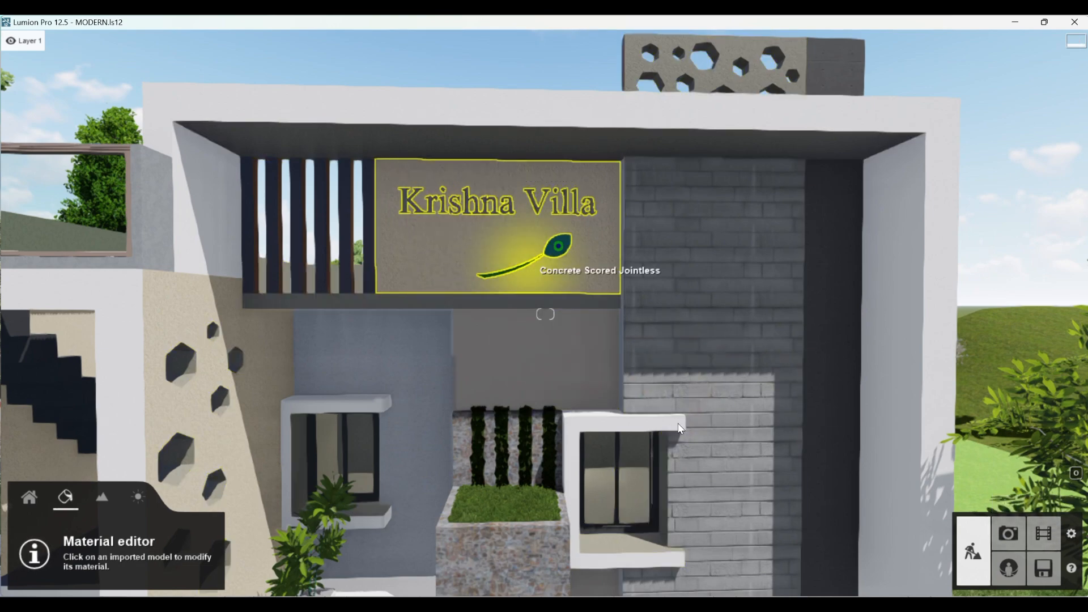
# - Apply the indoor material Interior Glass 001 to the balcony railing's glass panes and save the change
pyautogui.scroll(-5, 685, 467)
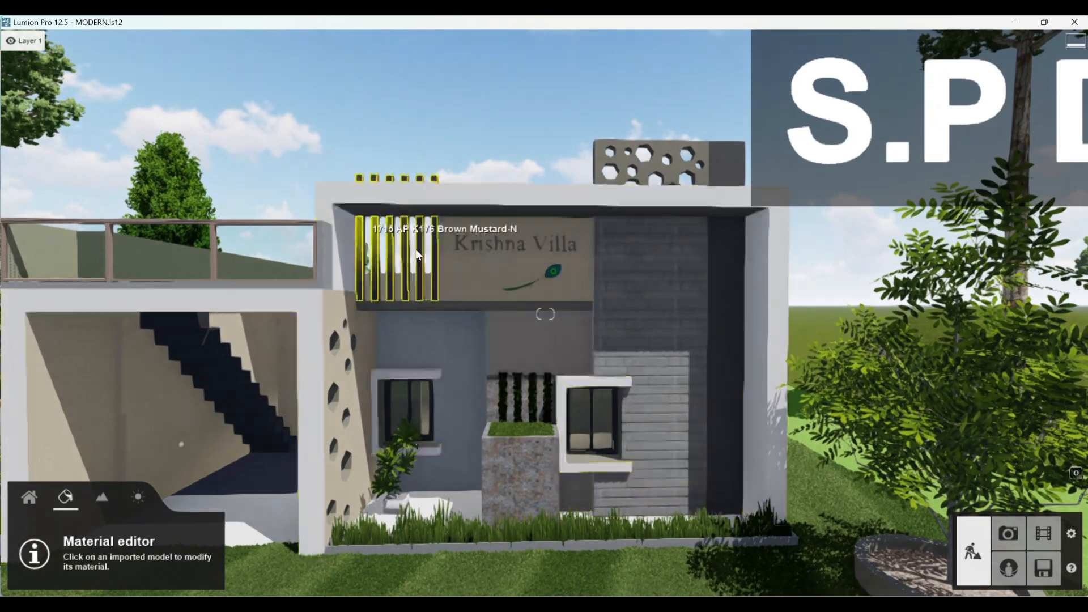
pyautogui.scroll(-4, 688, 380)
pyautogui.scroll(4, 289, 263)
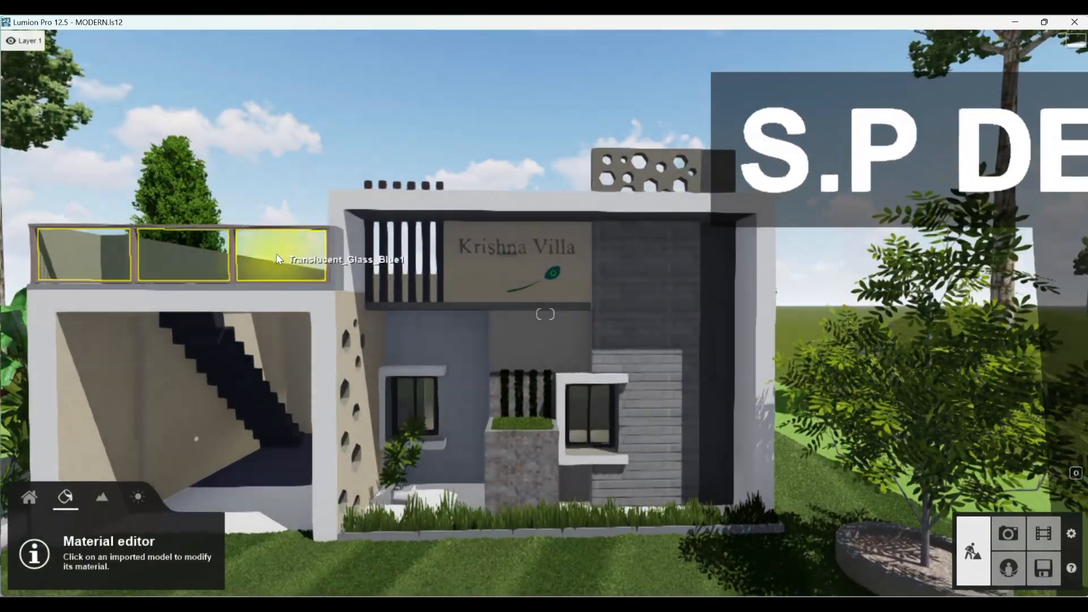
pyautogui.click(277, 254)
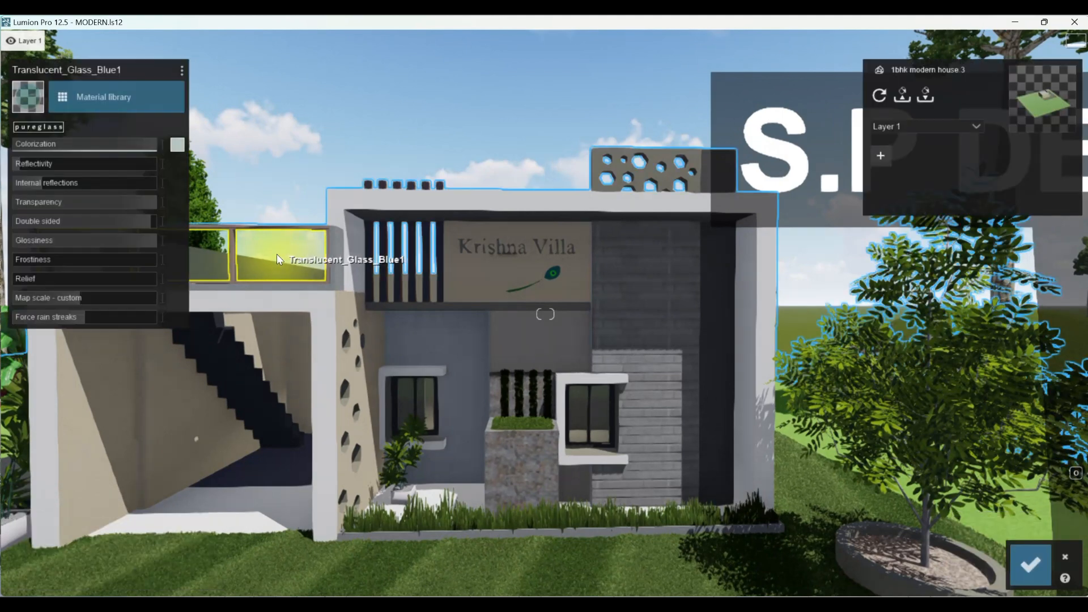
pyautogui.click(138, 94)
pyautogui.click(53, 305)
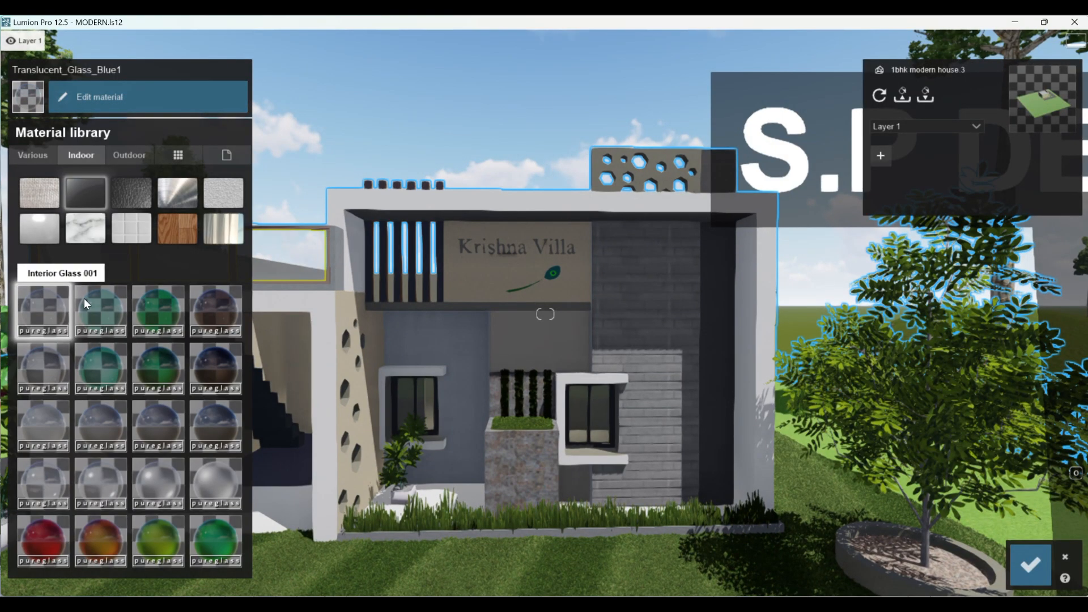
pyautogui.click(1030, 564)
# - Apply the outdoor stone material Evermotion Sandstone Tiles 003 2048 to the staircase in the open porch
pyautogui.scroll(-3, 825, 510)
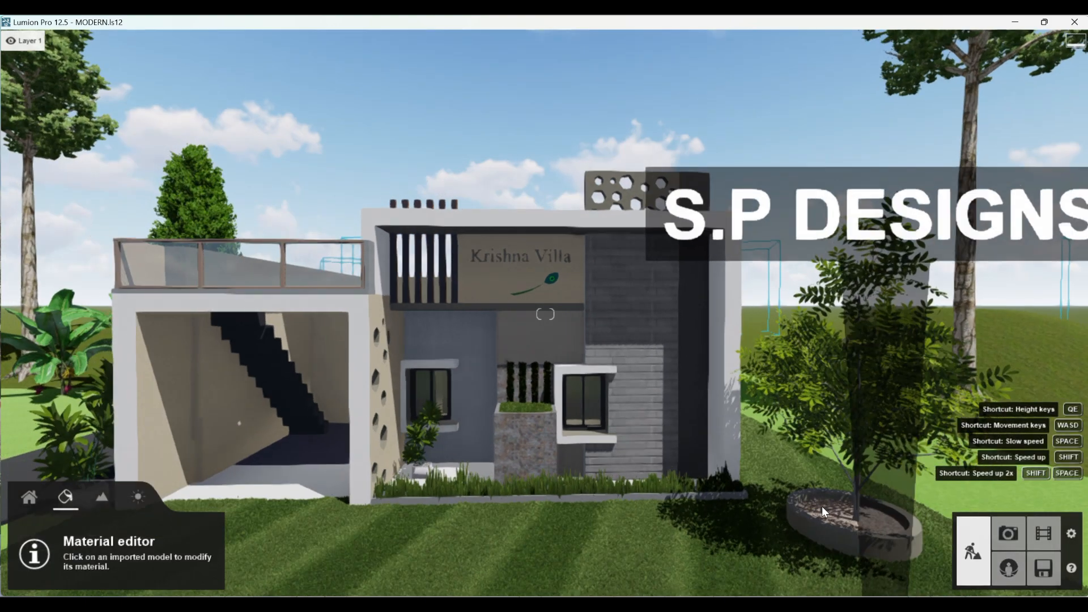
pyautogui.scroll(5, 700, 480)
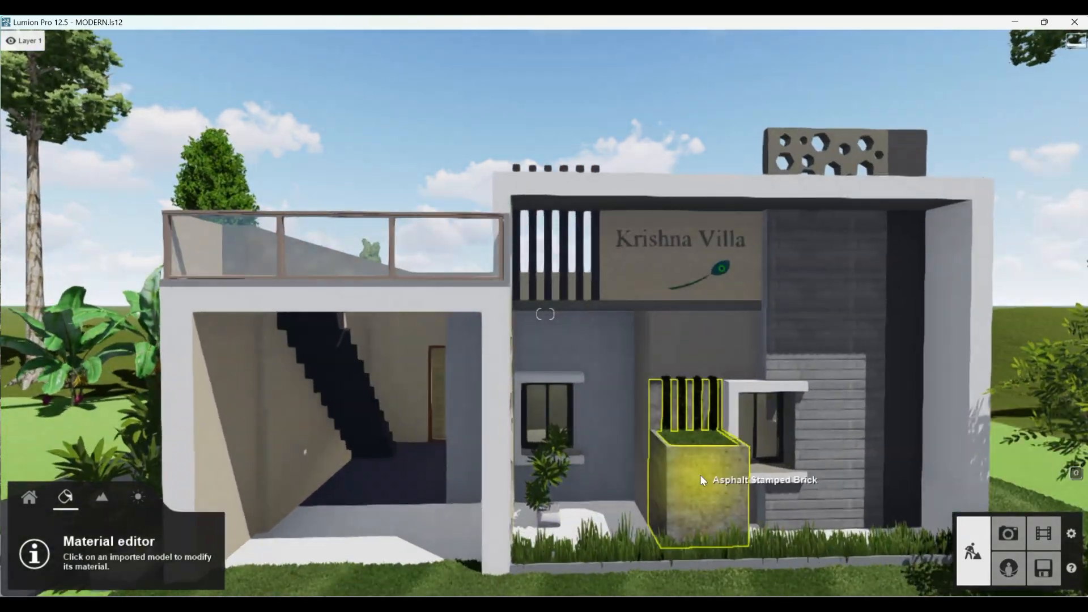
pyautogui.scroll(5, 700, 480)
pyautogui.scroll(-3, 701, 480)
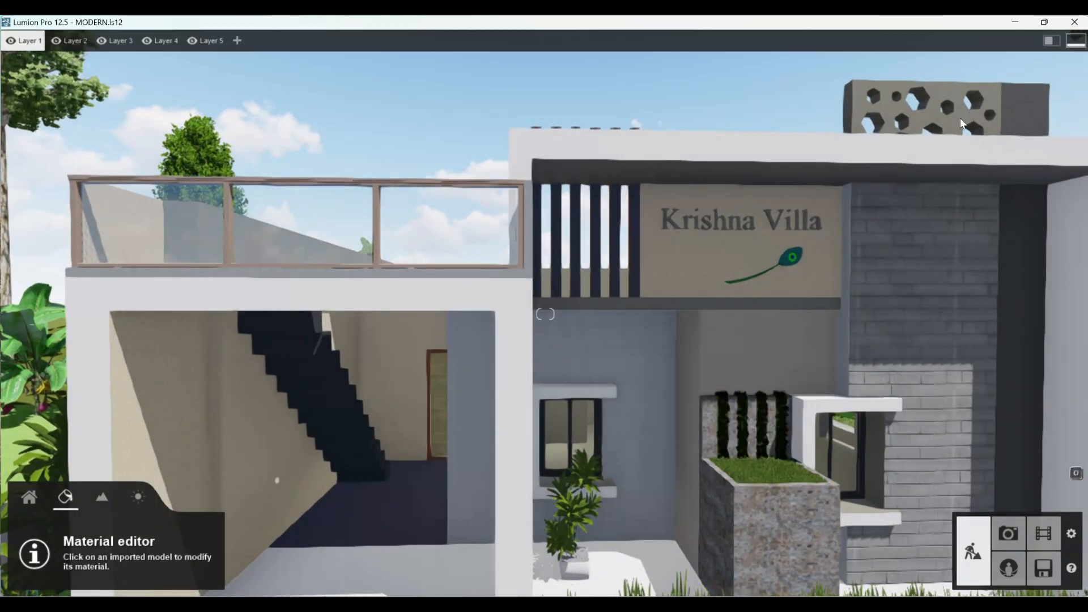
pyautogui.click(352, 404)
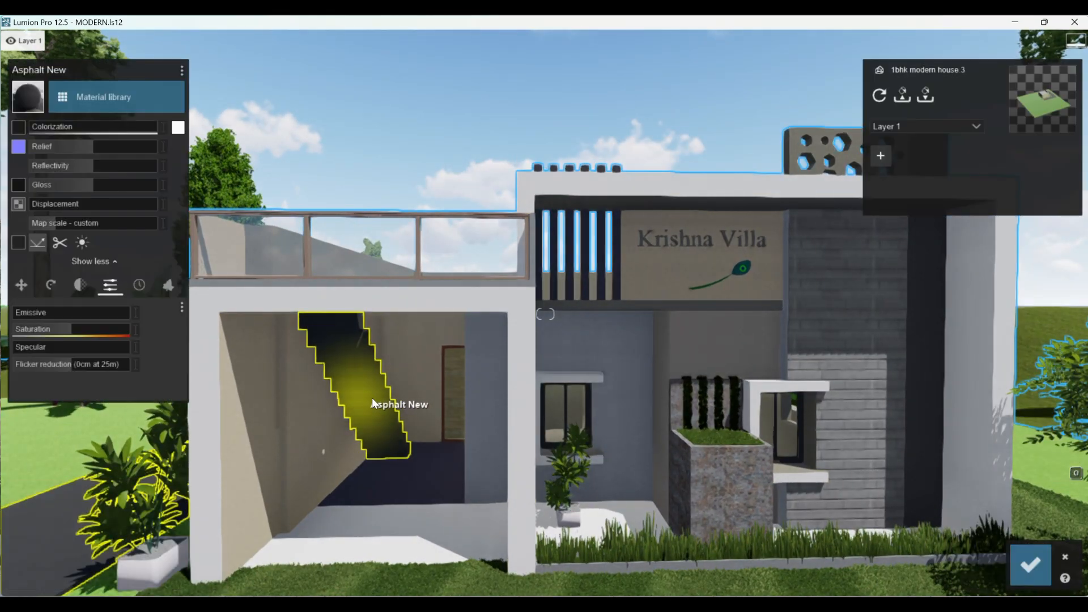
pyautogui.click(134, 94)
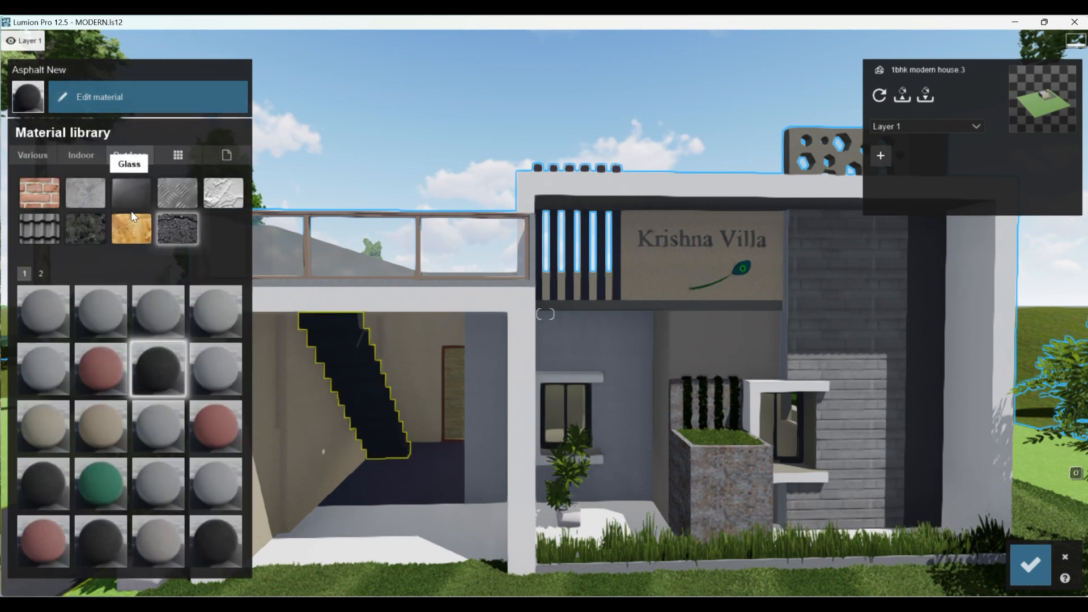
pyautogui.click(79, 193)
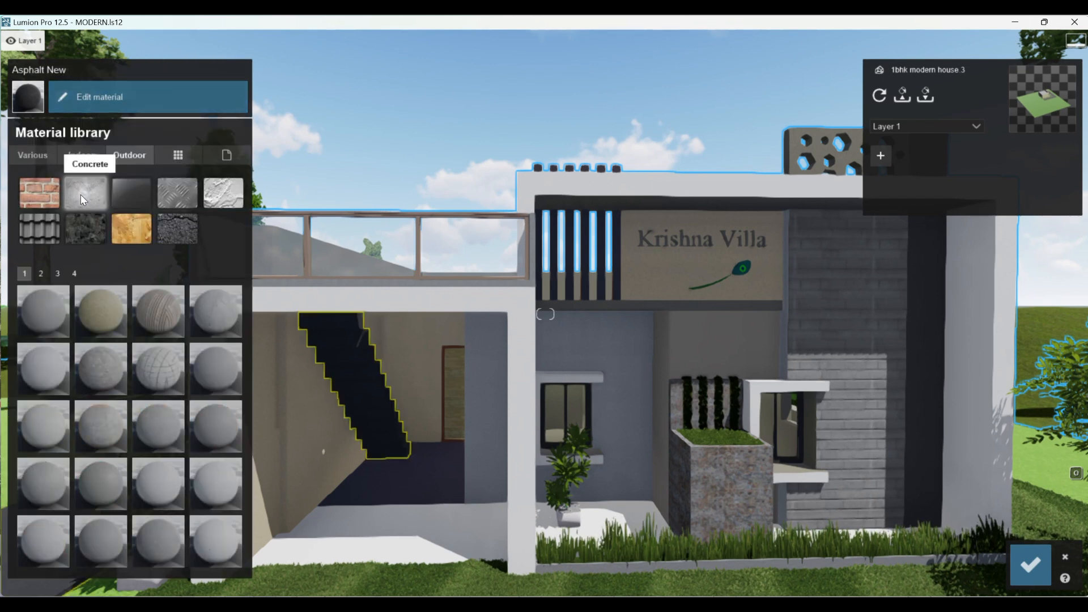
pyautogui.click(82, 232)
pyautogui.click(161, 378)
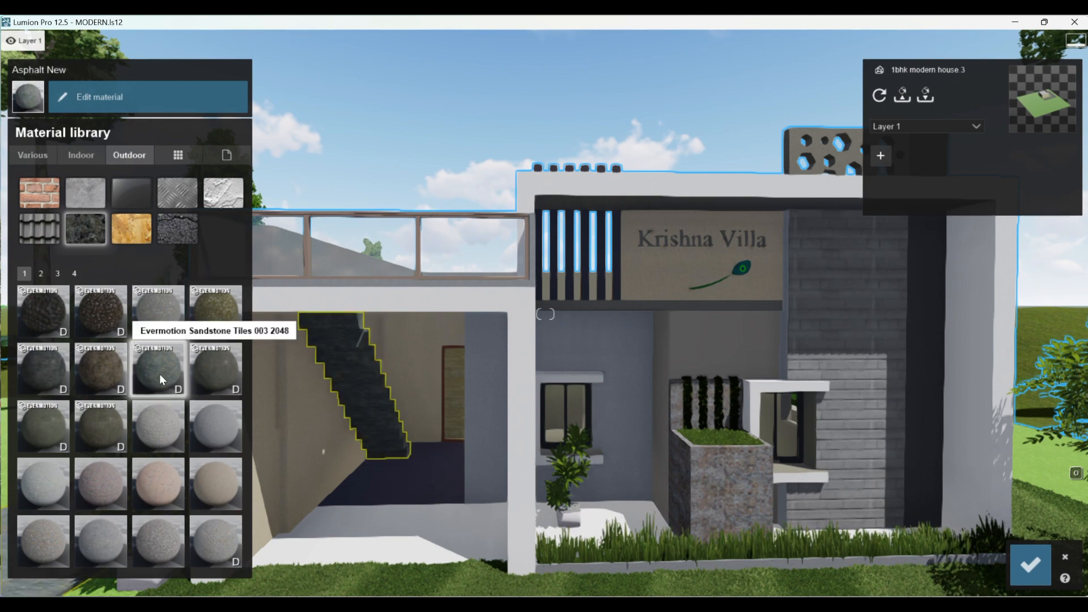
# - Switch the staircase's material to the outdoor stone Evermotion Sandstone Tiles 001 2048
pyautogui.scroll(3, 316, 378)
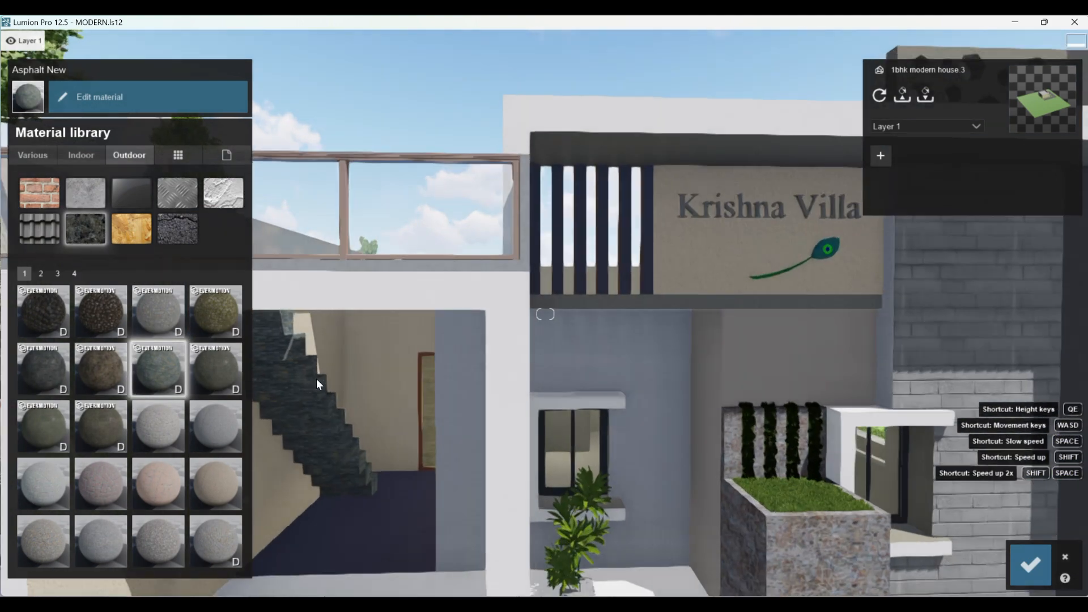
pyautogui.scroll(-1, 295, 390)
pyautogui.scroll(-3, 150, 421)
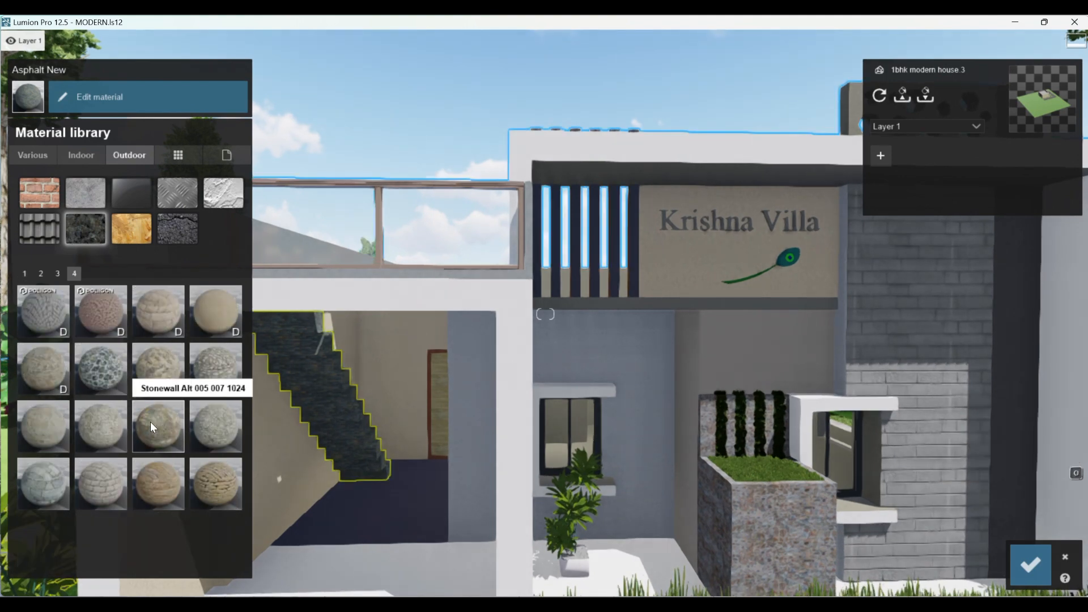
pyautogui.scroll(3, 150, 422)
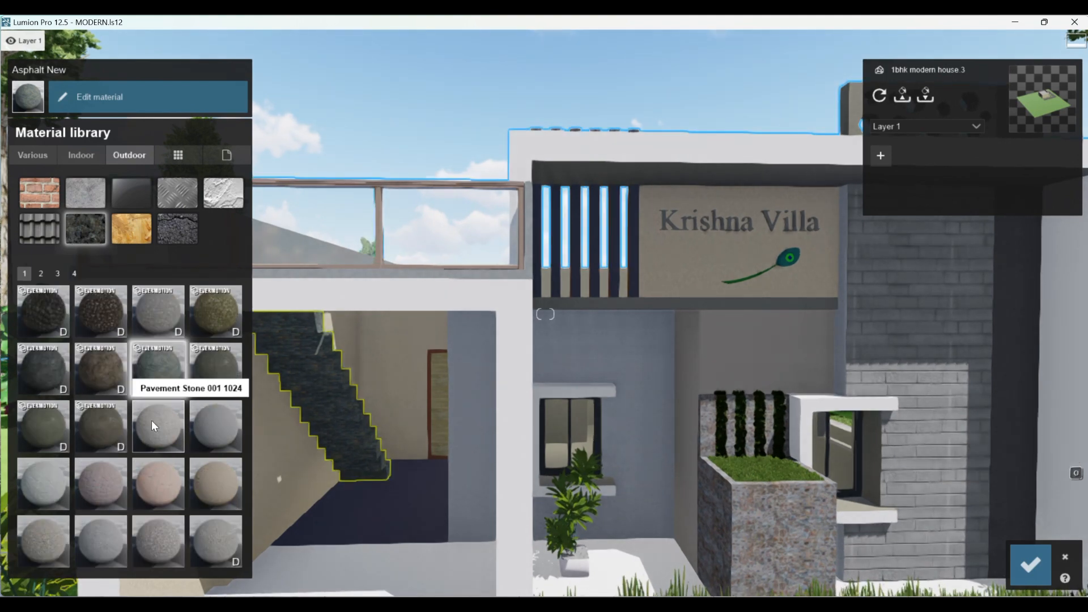
pyautogui.click(49, 377)
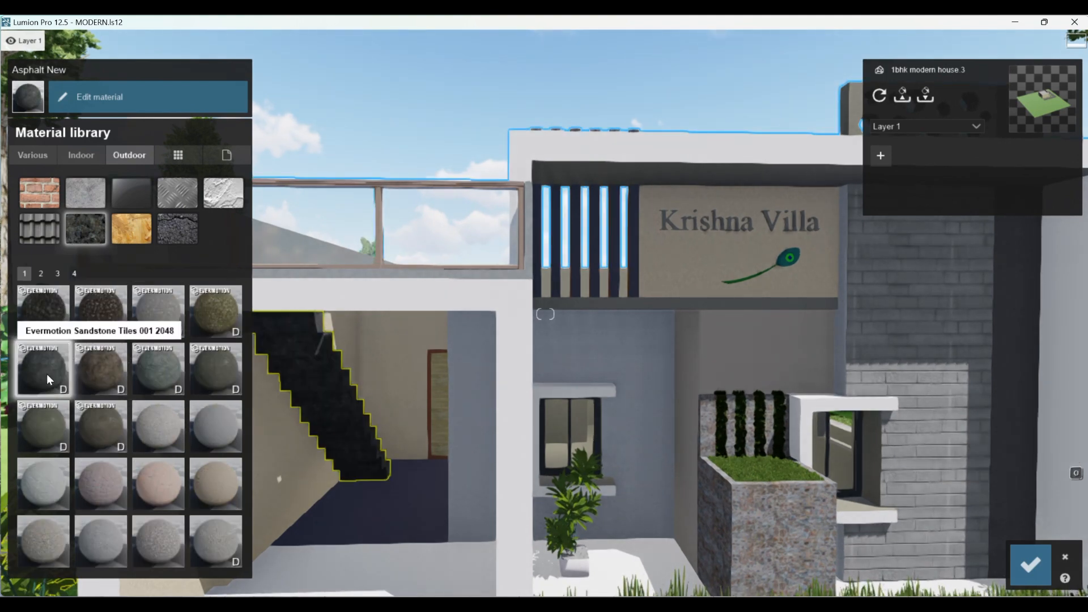
# - Lower the staircase stone's gloss and displacement, set its relief to 1.7, and save the material changes
pyautogui.click(99, 101)
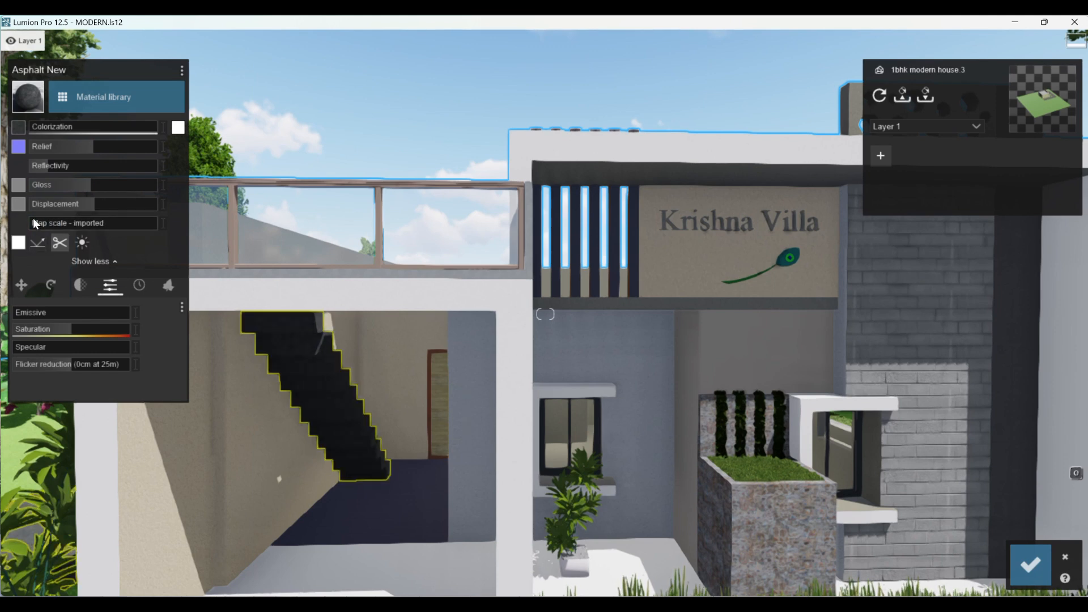
pyautogui.click(39, 185)
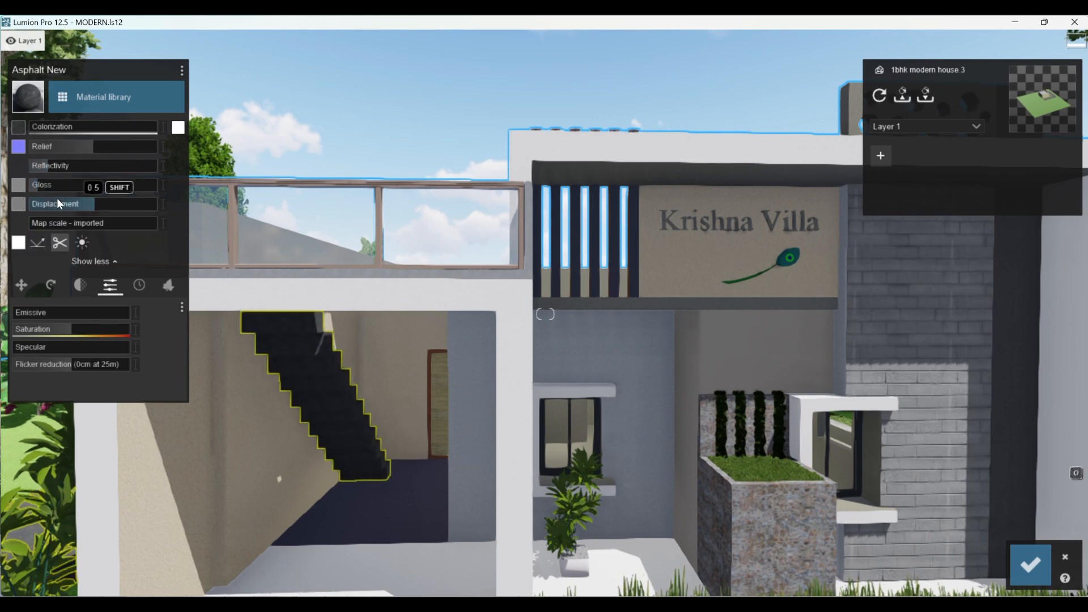
pyautogui.moveTo(55, 203); pyautogui.dragTo(141, 138)
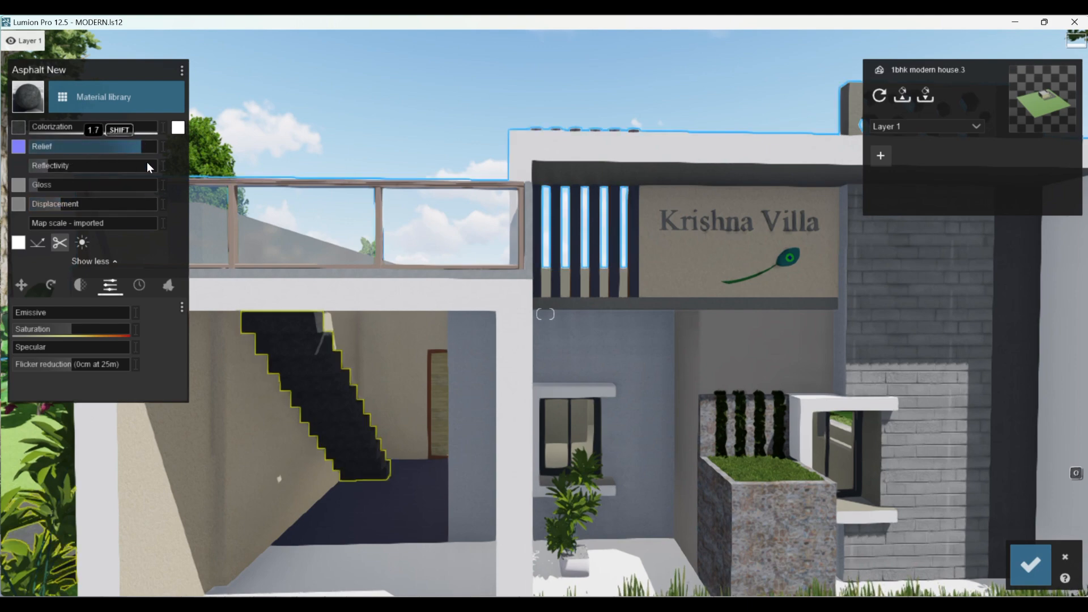
pyautogui.click(1030, 563)
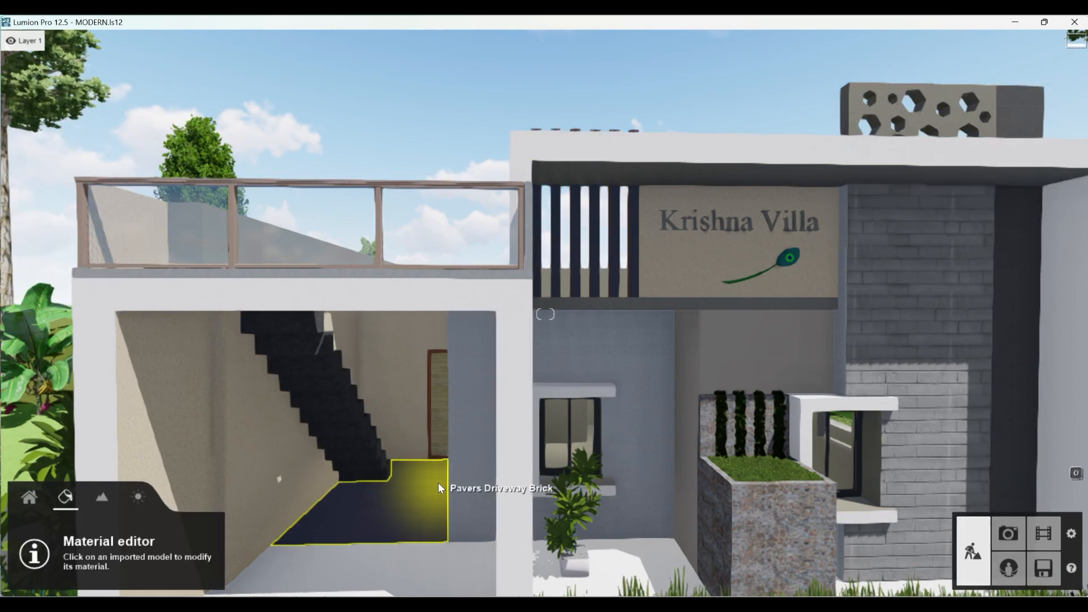
pyautogui.scroll(-3, 437, 482)
pyautogui.click(356, 307)
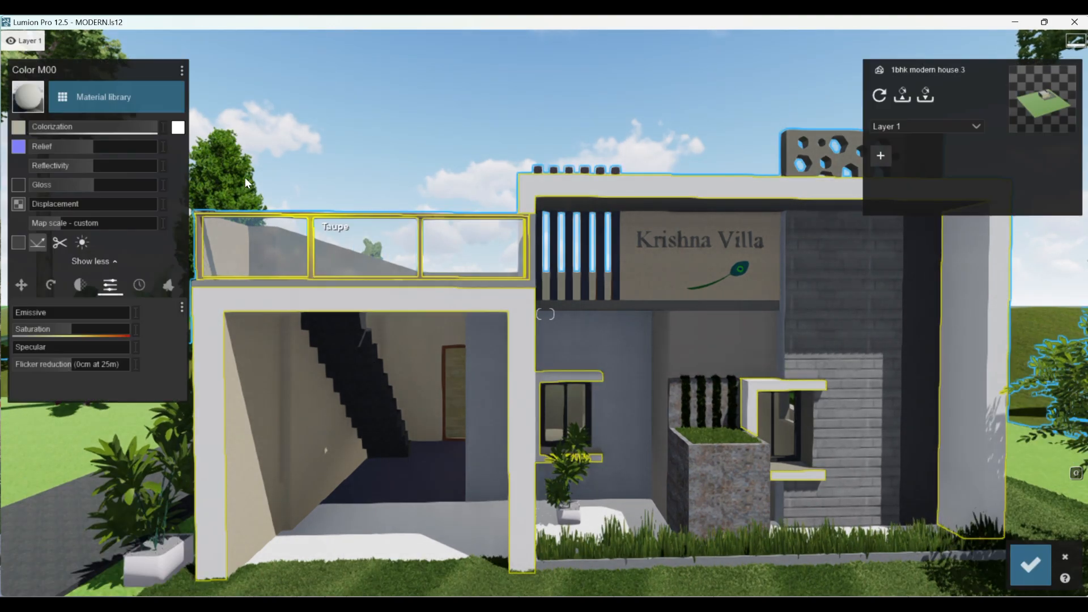
pyautogui.click(124, 97)
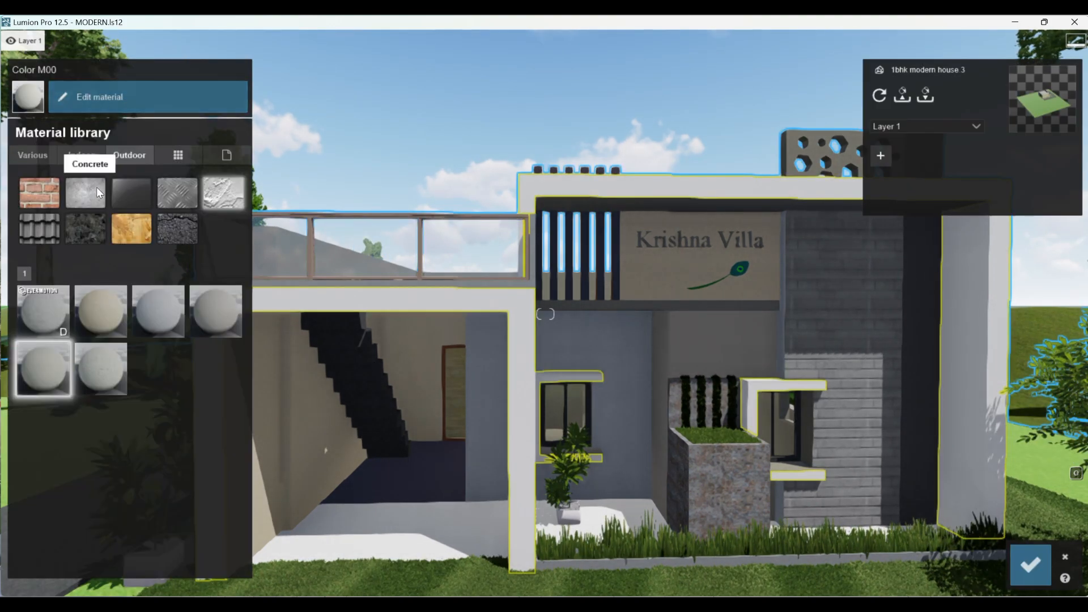
pyautogui.click(158, 309)
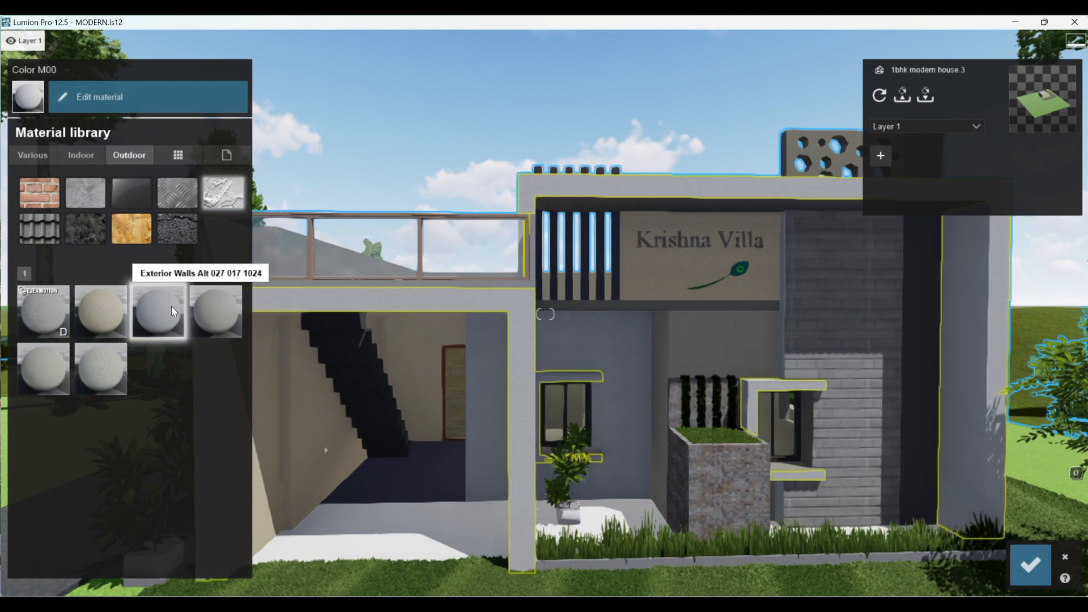
# - Set the frame plaster's map scale to imported, raise its white colorization to a high level, and save the changes
pyautogui.scroll(3, 365, 278)
pyautogui.scroll(3, 365, 277)
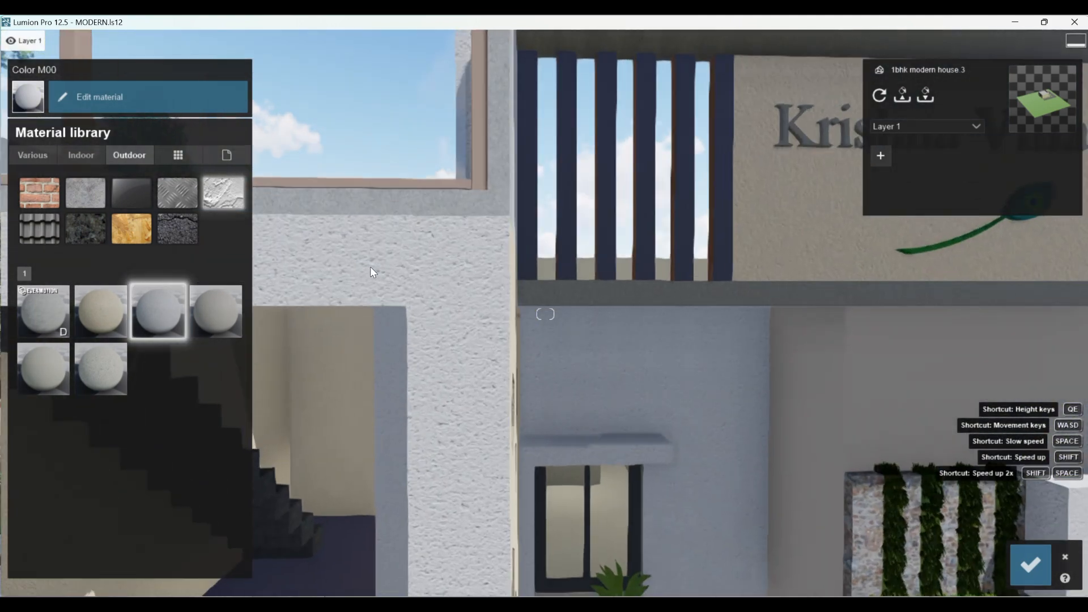
pyautogui.click(122, 99)
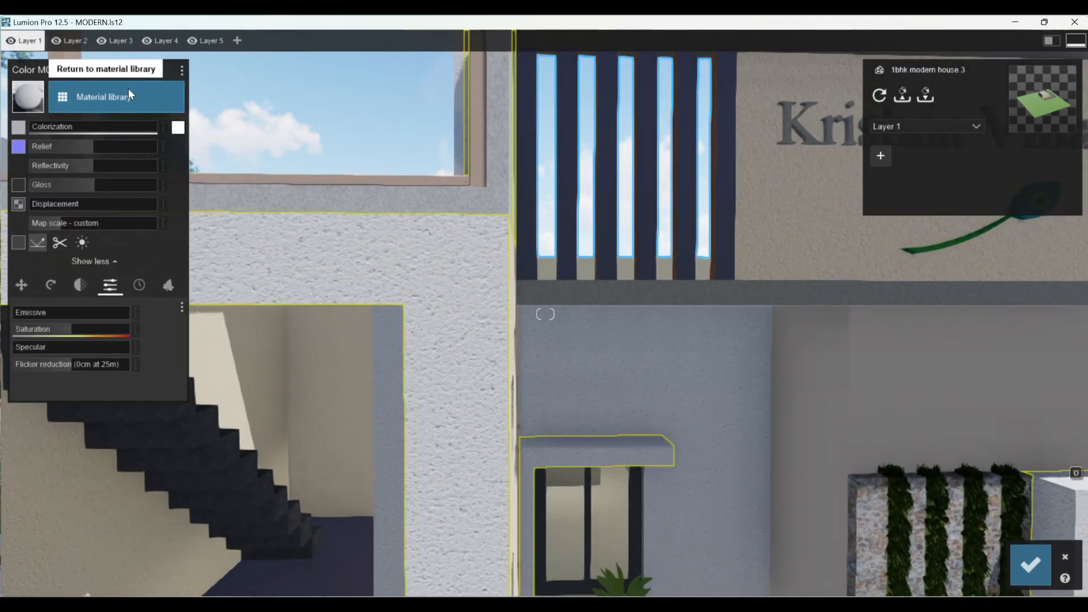
pyautogui.click(33, 227)
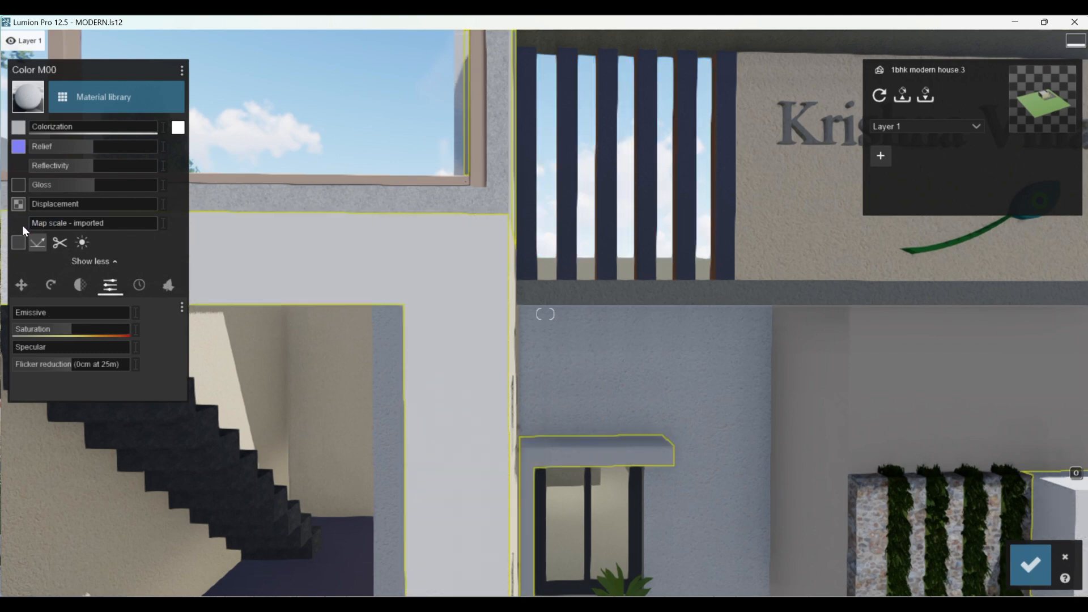
pyautogui.moveTo(161, 127); pyautogui.dragTo(133, 131)
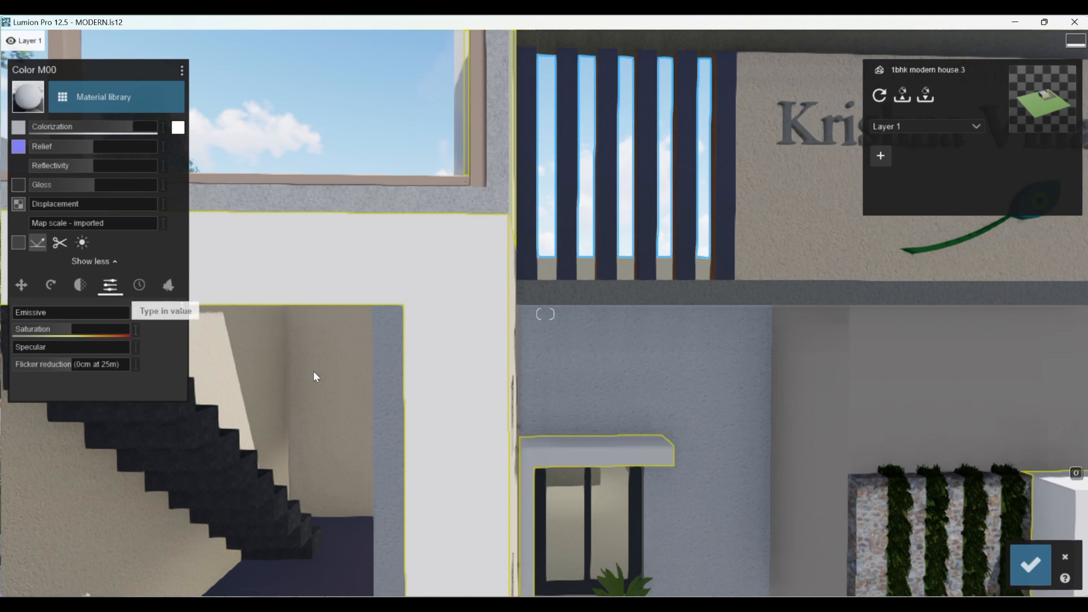
pyautogui.click(1029, 564)
# - Apply a dark outdoor metal material to the vertical slats beside the Krishna Villa lettering and show its material settings
pyautogui.scroll(-5, 392, 361)
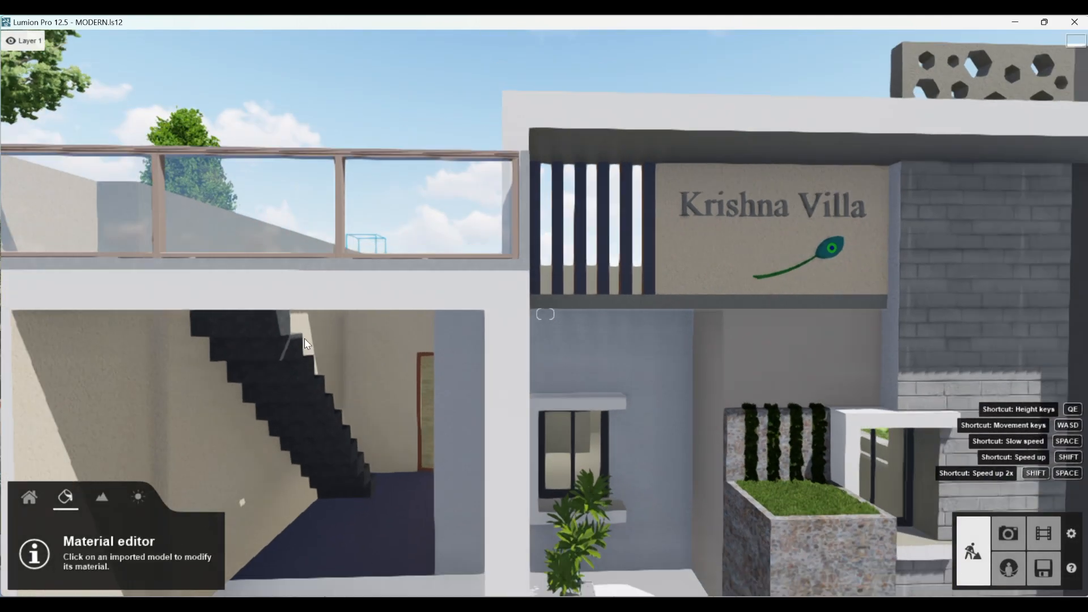
pyautogui.scroll(3, 623, 272)
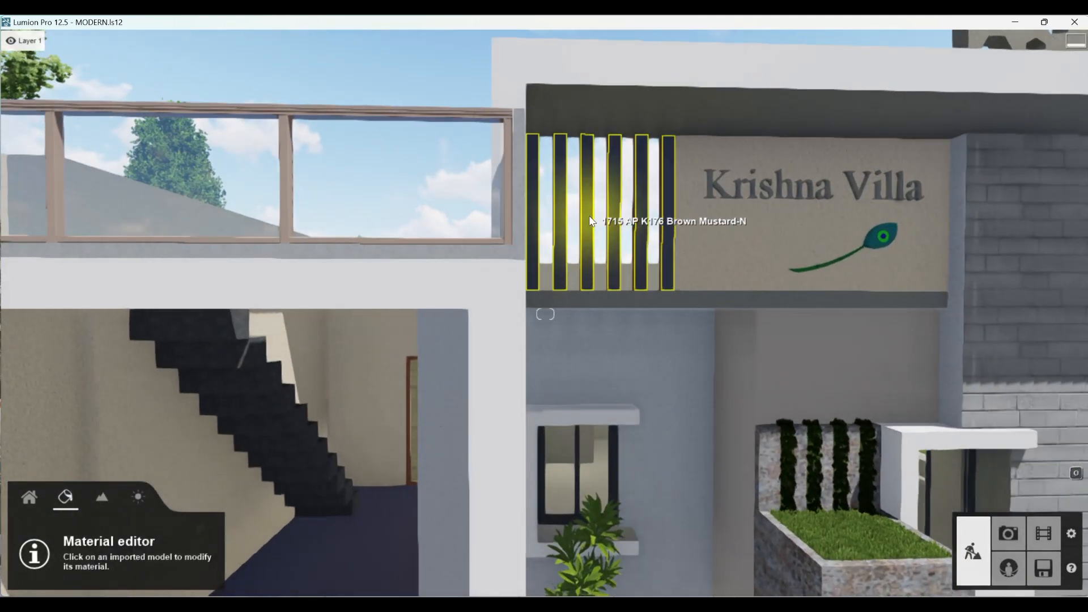
pyautogui.click(589, 217)
pyautogui.scroll(-5, 552, 354)
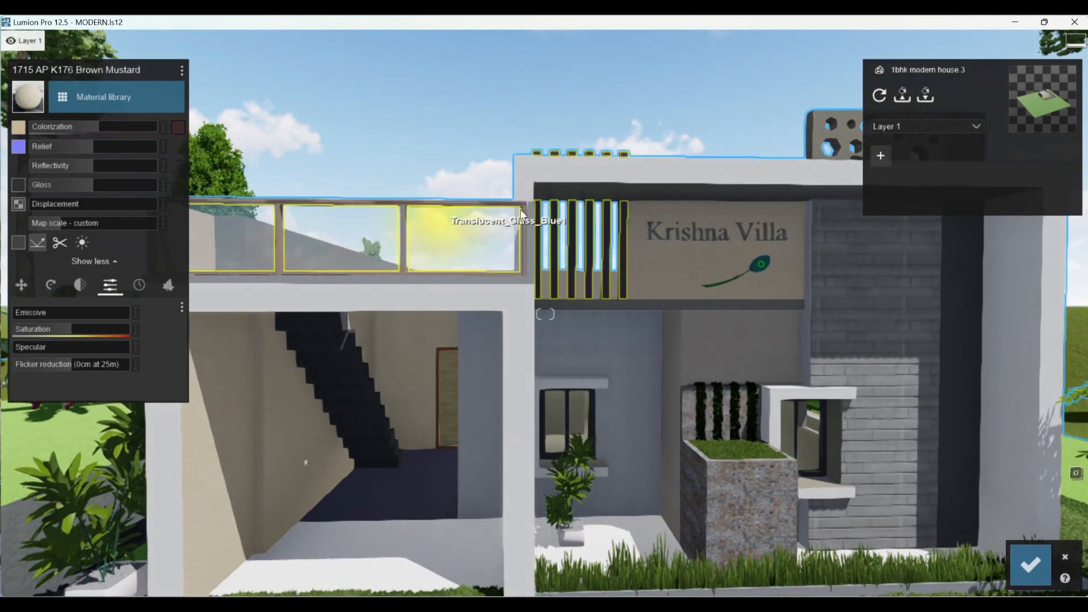
pyautogui.scroll(4, 574, 231)
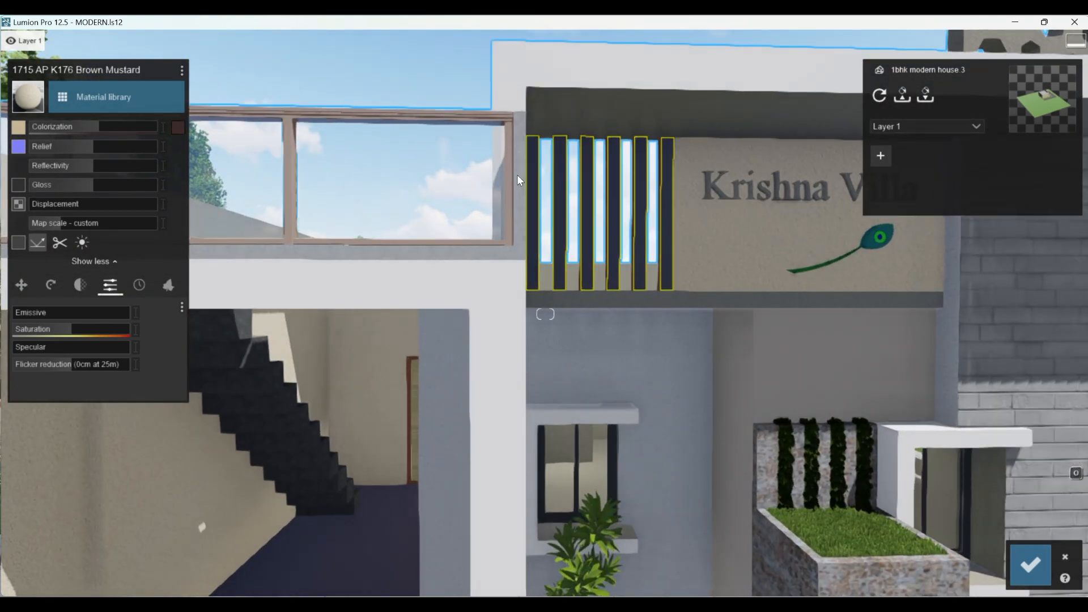
pyautogui.click(84, 94)
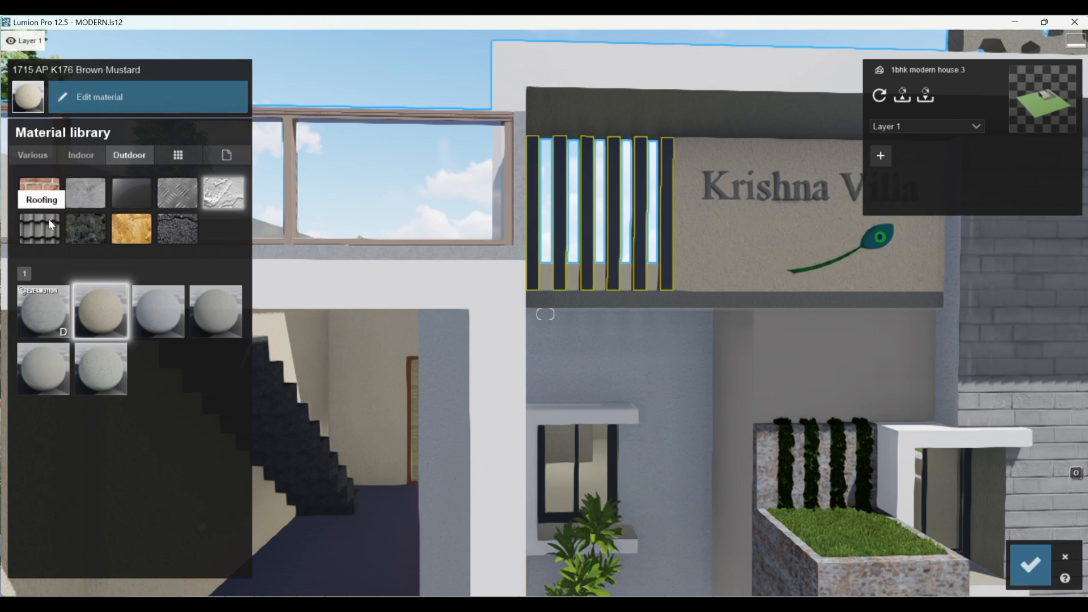
pyautogui.click(172, 189)
pyautogui.click(157, 367)
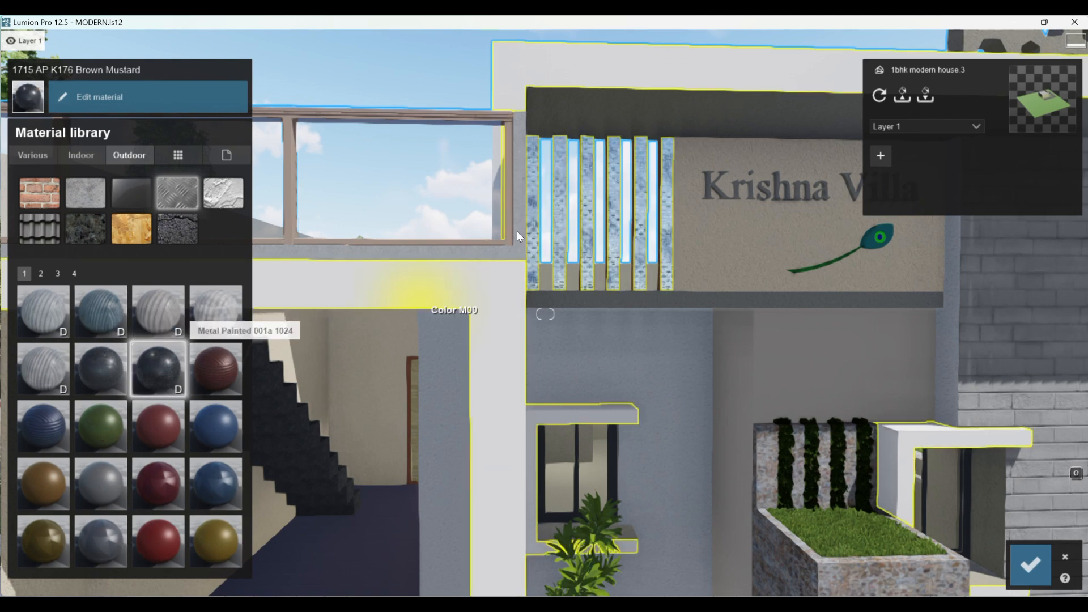
pyautogui.click(113, 97)
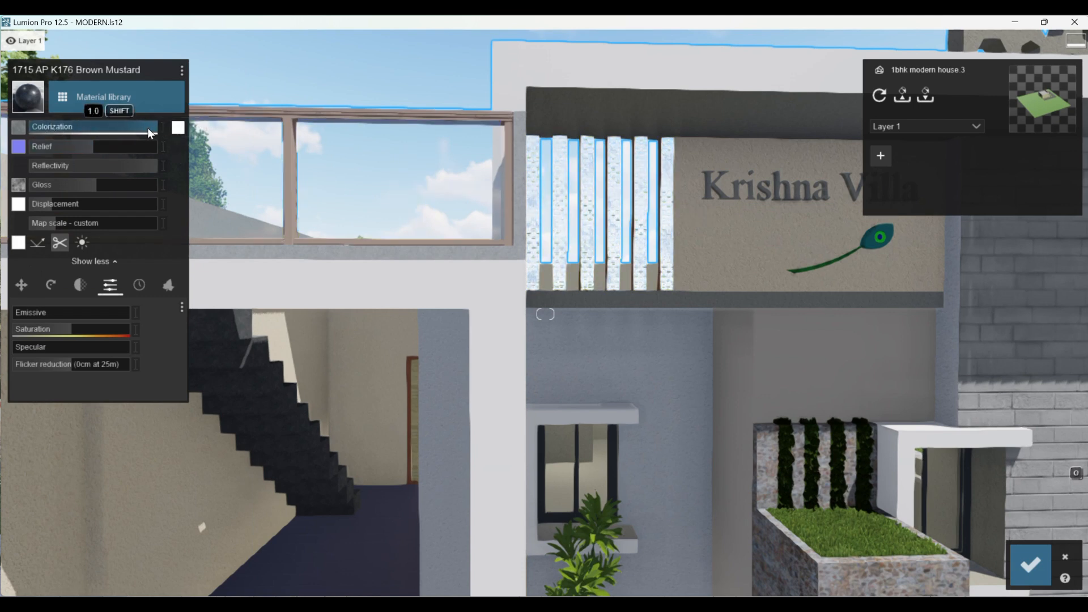
# - Set the colour of the vertical slats' metal to black and its colorization to about half strength
pyautogui.click(178, 128)
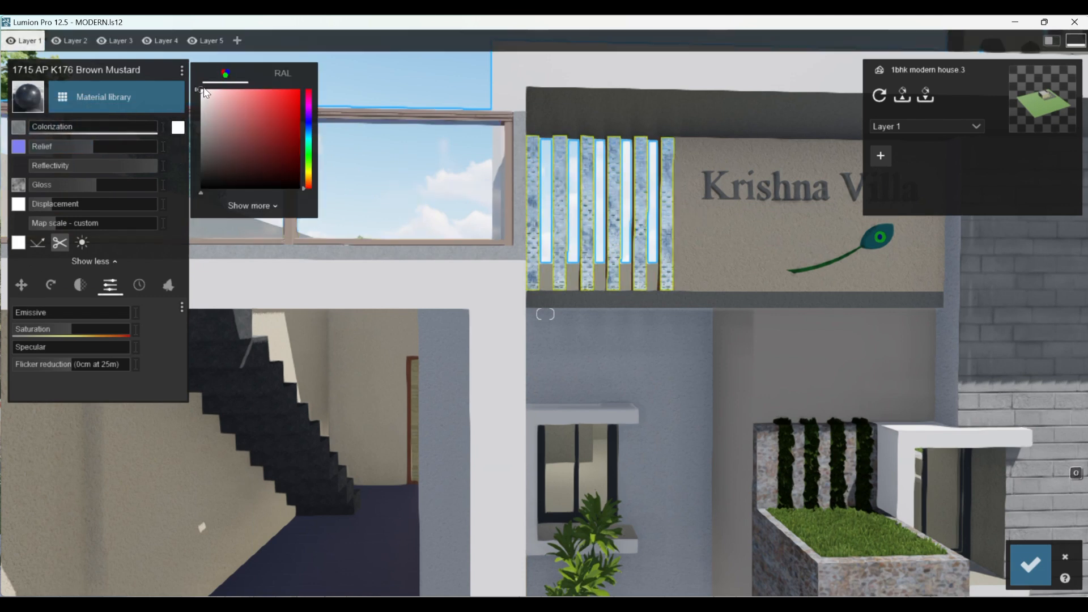
pyautogui.moveTo(209, 100); pyautogui.dragTo(207, 190)
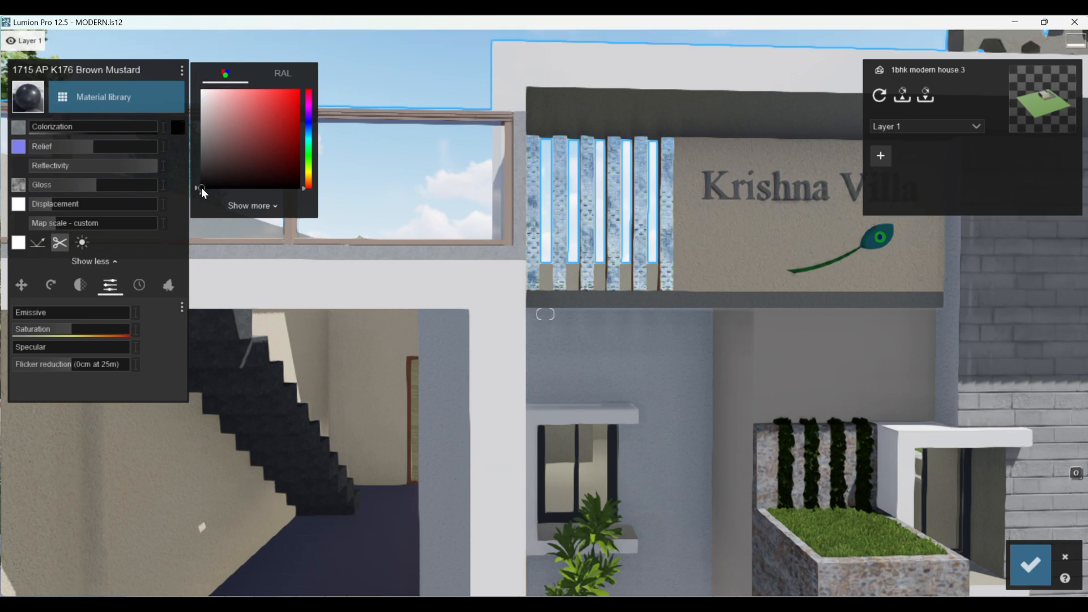
pyautogui.moveTo(46, 126); pyautogui.dragTo(101, 124)
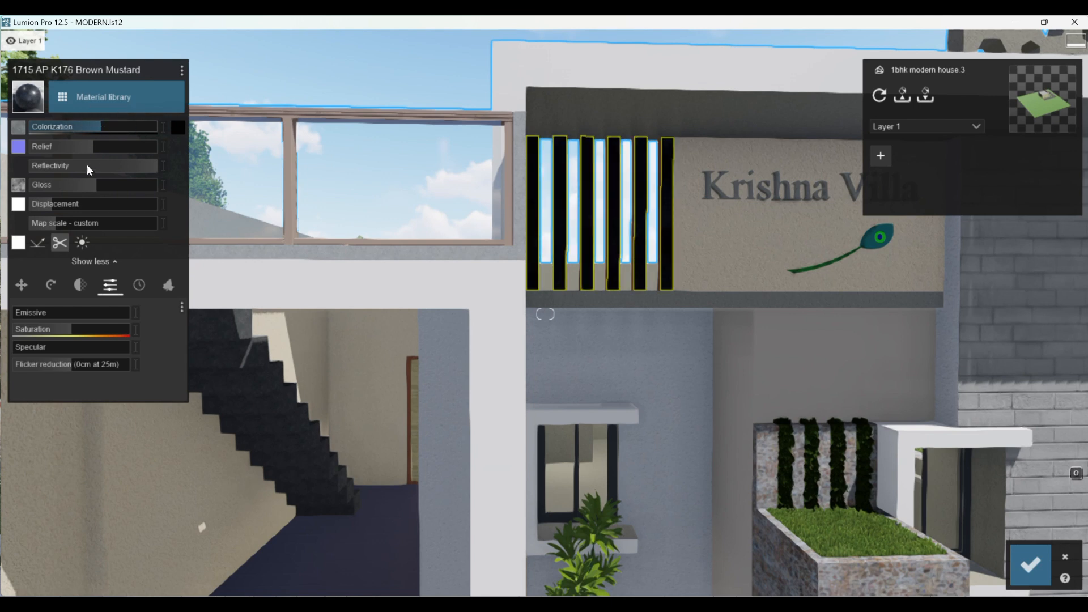
# - Set the slats' map scale to imported, lower their reflectivity to 0.5, and save the material changes
pyautogui.click(55, 221)
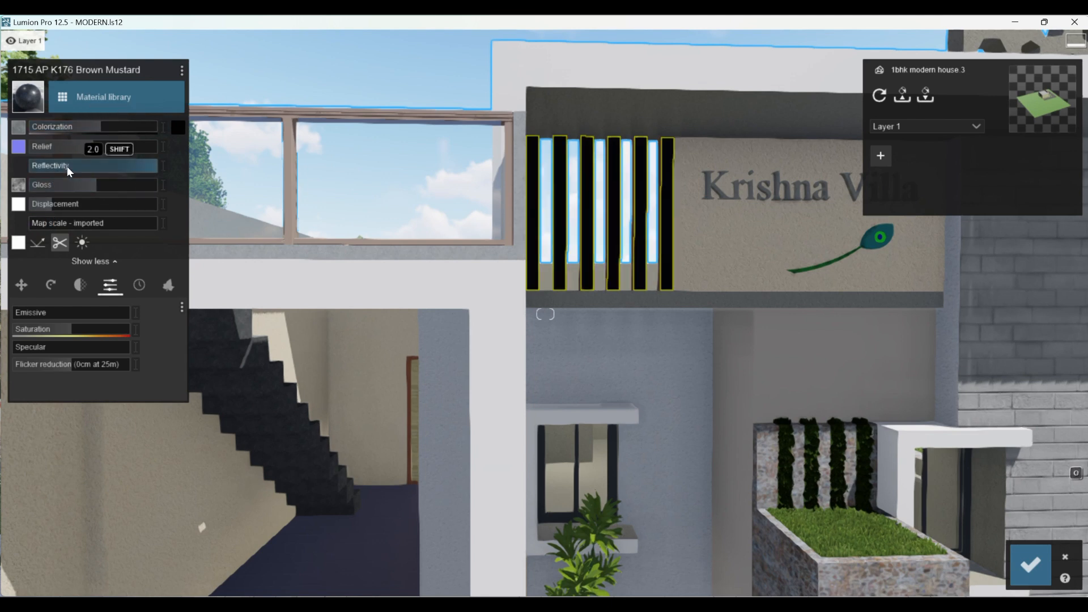
pyautogui.moveTo(79, 163); pyautogui.dragTo(62, 164)
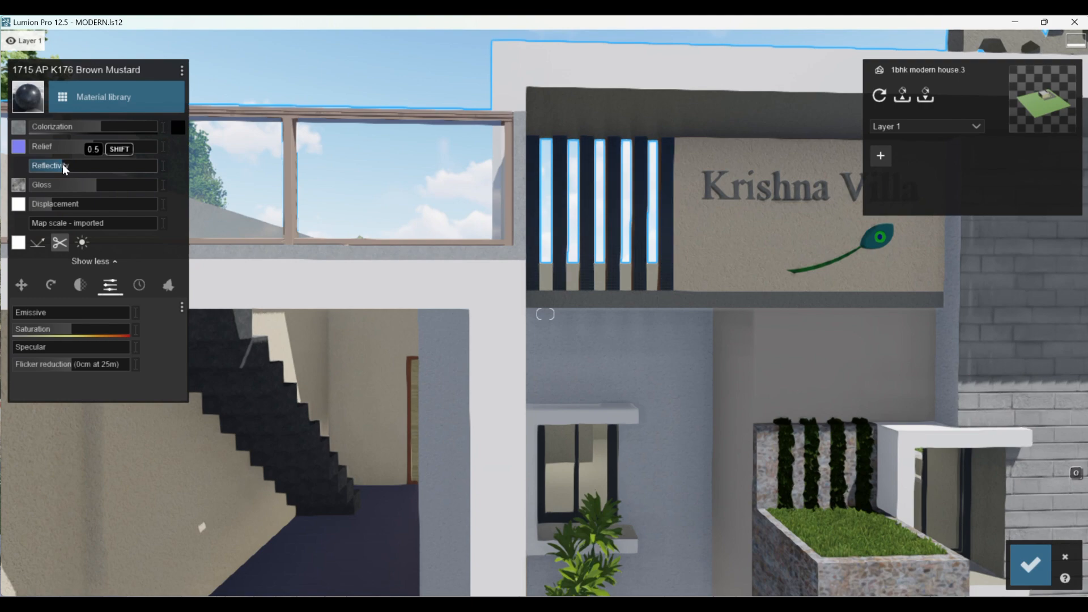
pyautogui.scroll(-4, 305, 487)
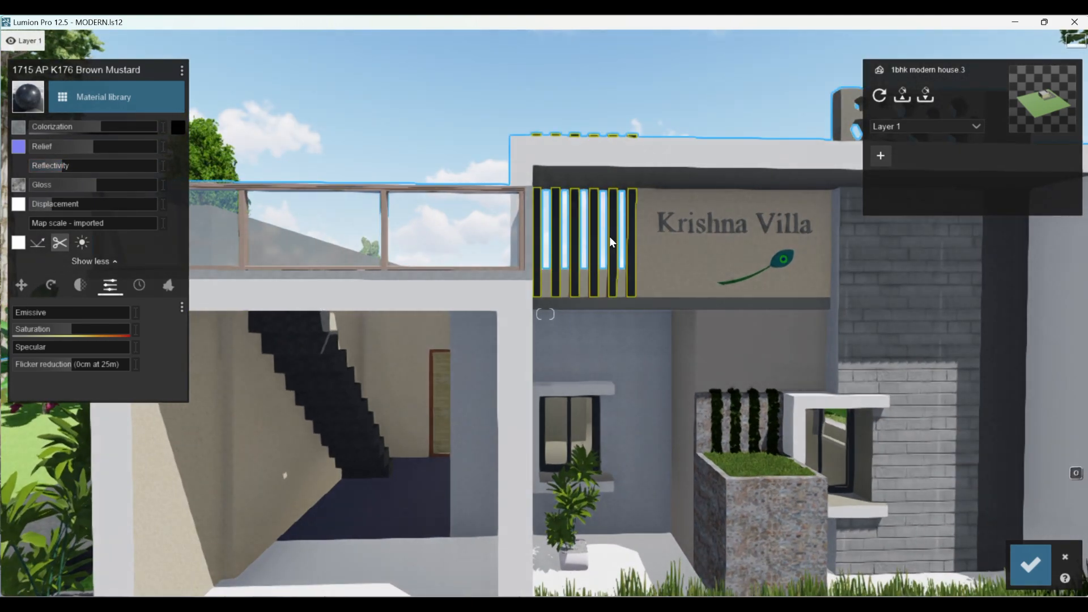
pyautogui.scroll(2, 644, 119)
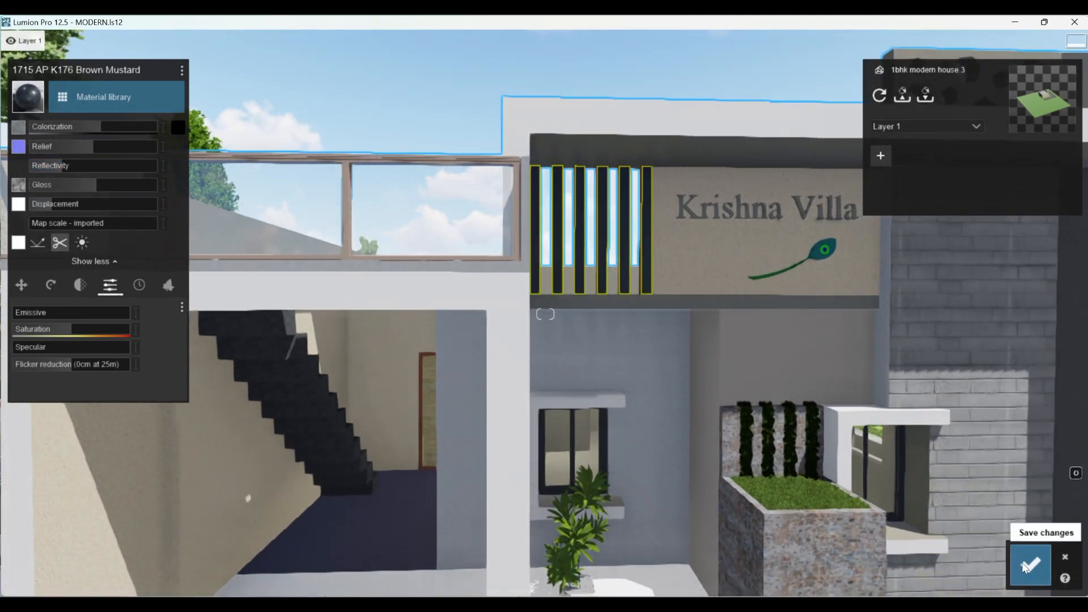
pyautogui.click(1030, 564)
# - Apply a dark outdoor metal material to the front window frame, material Metal Seamed
pyautogui.scroll(-3, 621, 450)
pyautogui.scroll(5, 593, 443)
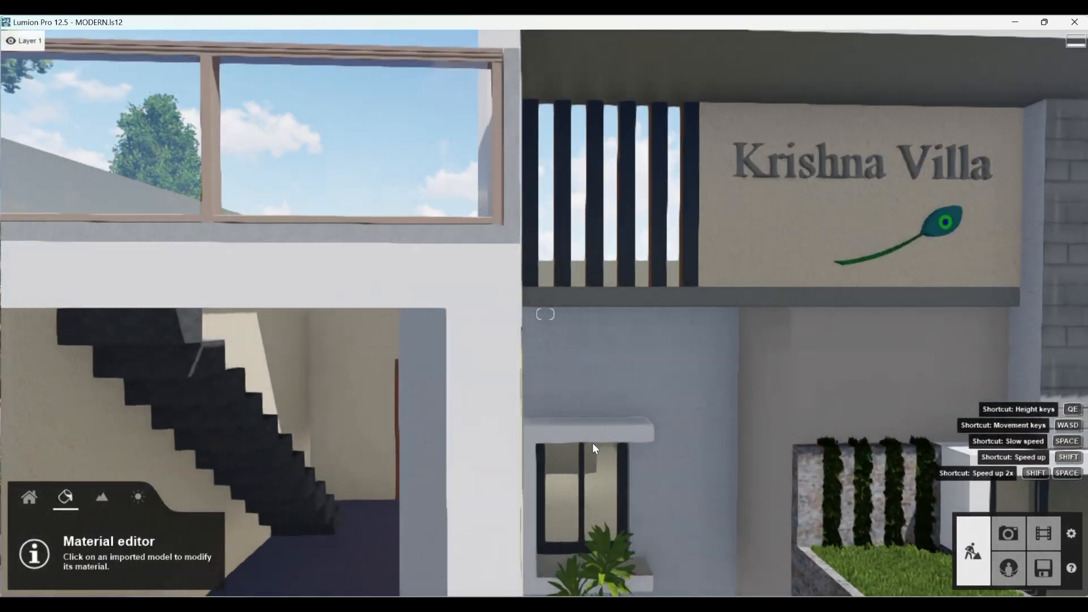
pyautogui.scroll(-2, 465, 302)
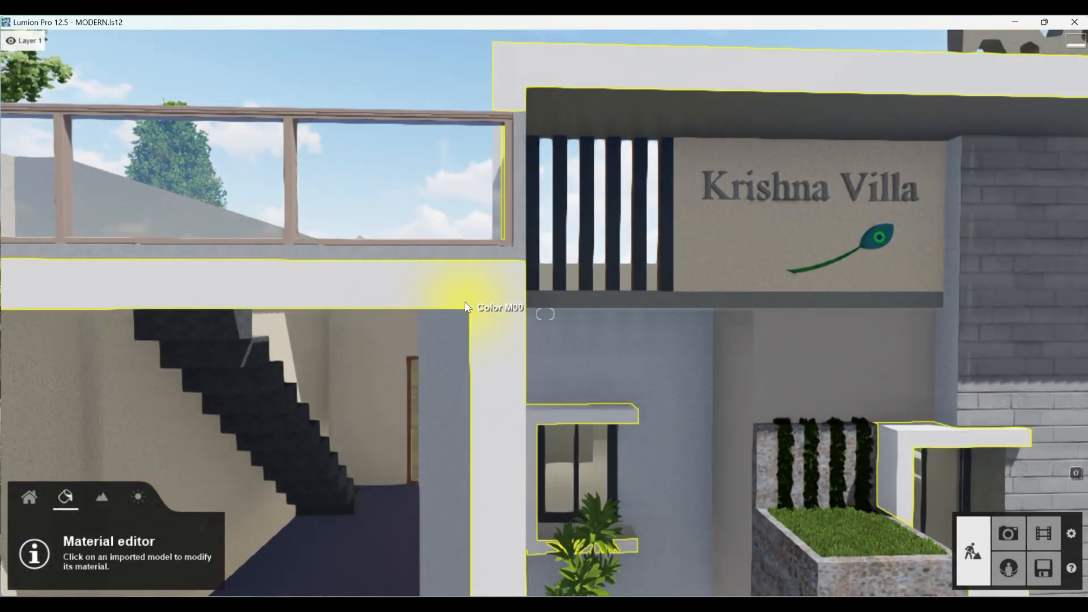
pyautogui.press('q')
pyautogui.press('e')
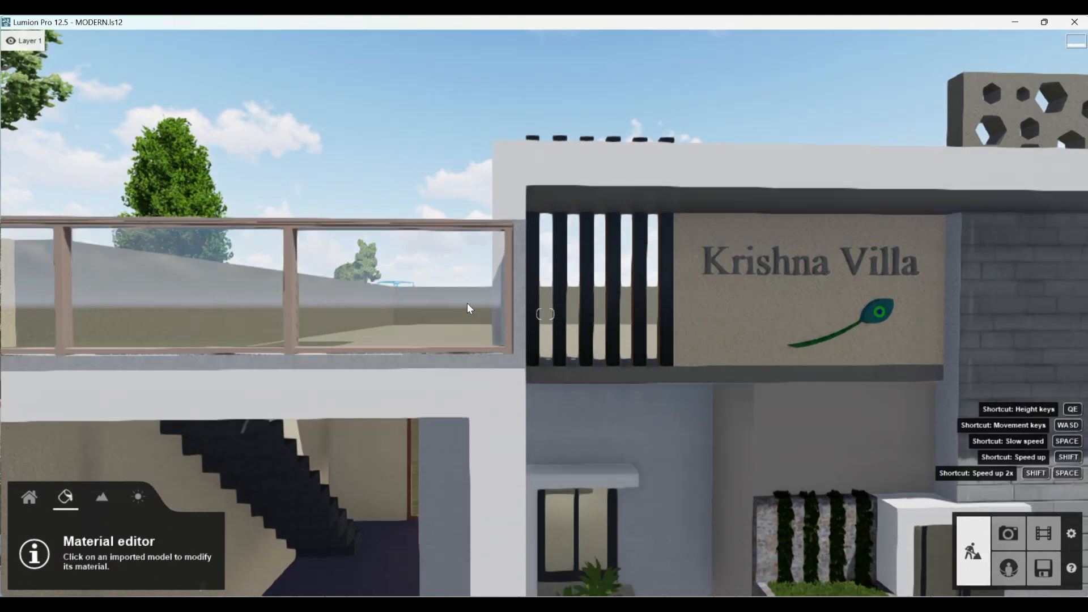
pyautogui.press('e')
pyautogui.scroll(3, 629, 445)
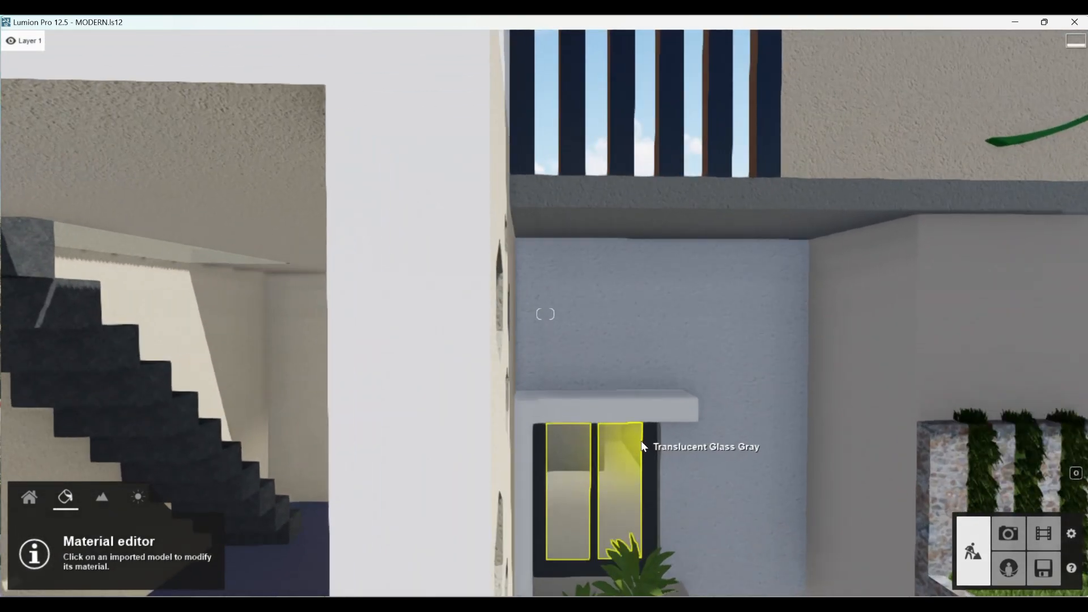
pyautogui.press('e')
pyautogui.scroll(2, 657, 424)
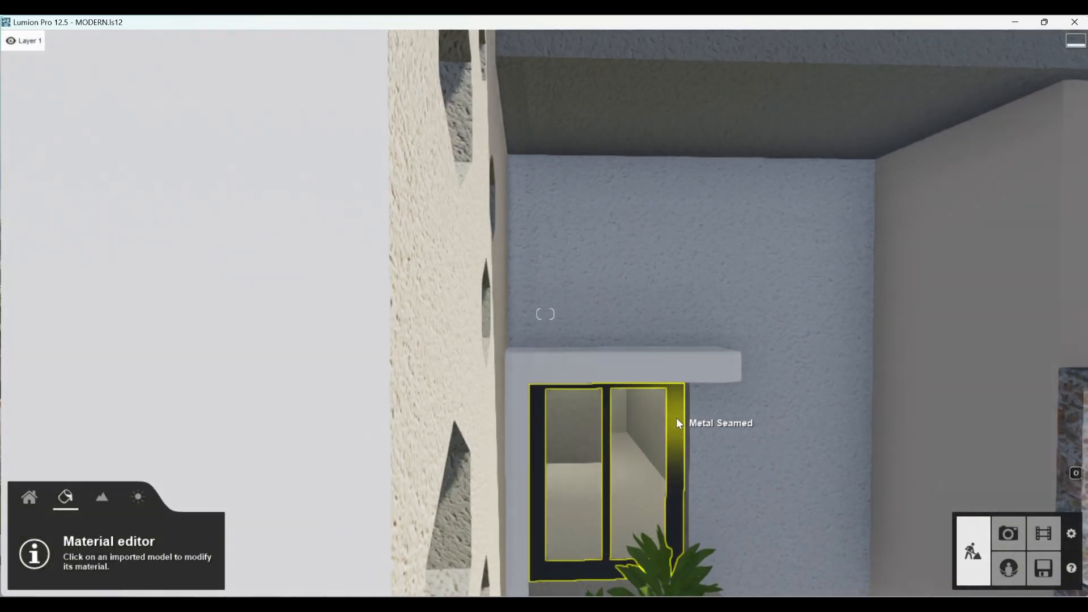
pyautogui.click(677, 418)
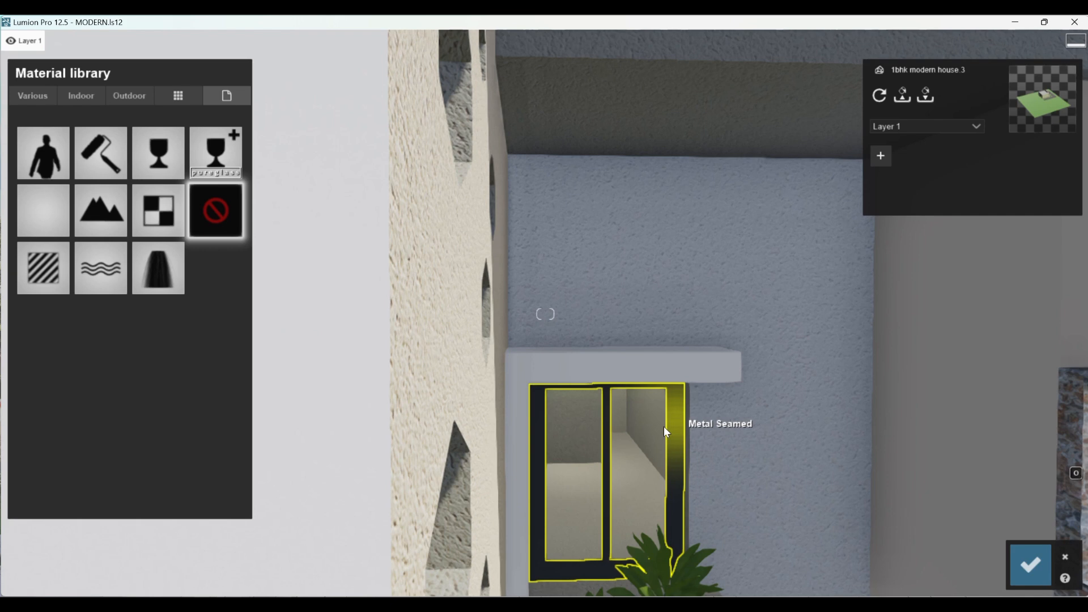
pyautogui.click(132, 96)
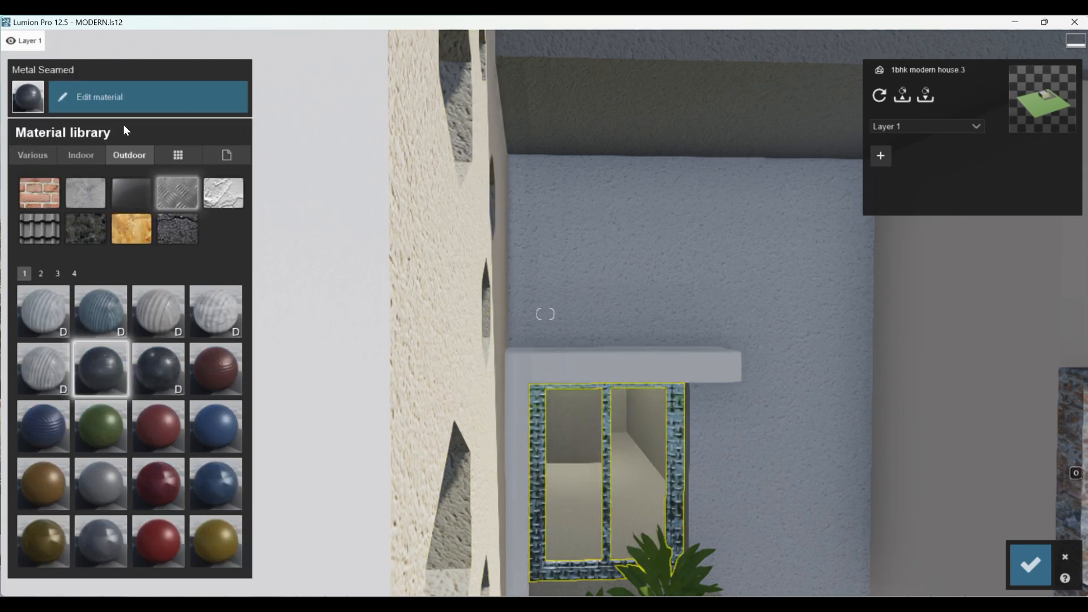
# - Choose a near-black colour for the window frame's metal and raise its colorization to a high level
pyautogui.click(124, 100)
pyautogui.click(178, 128)
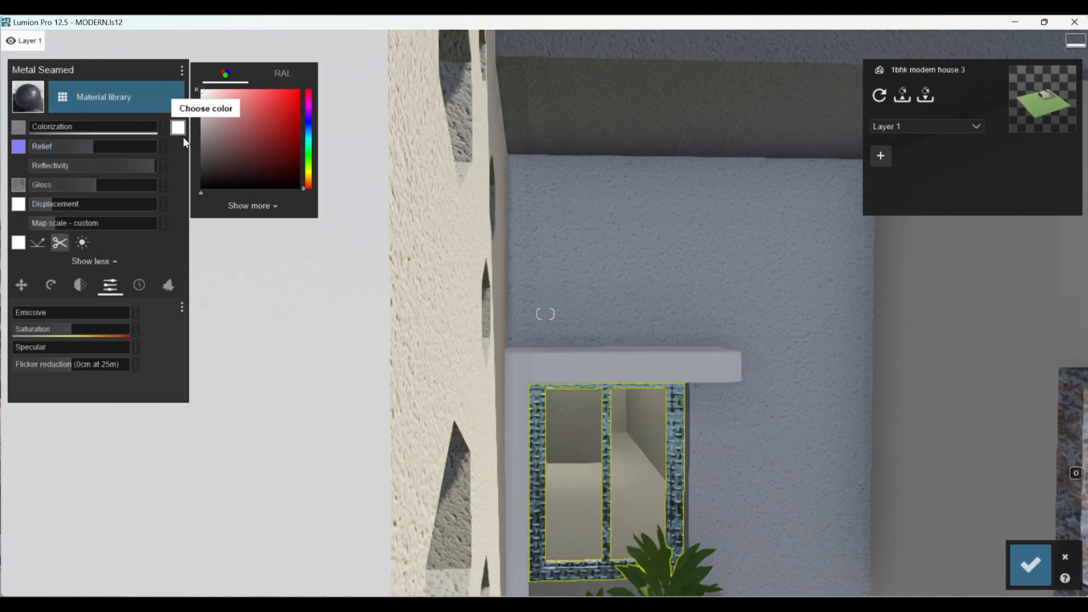
pyautogui.click(207, 182)
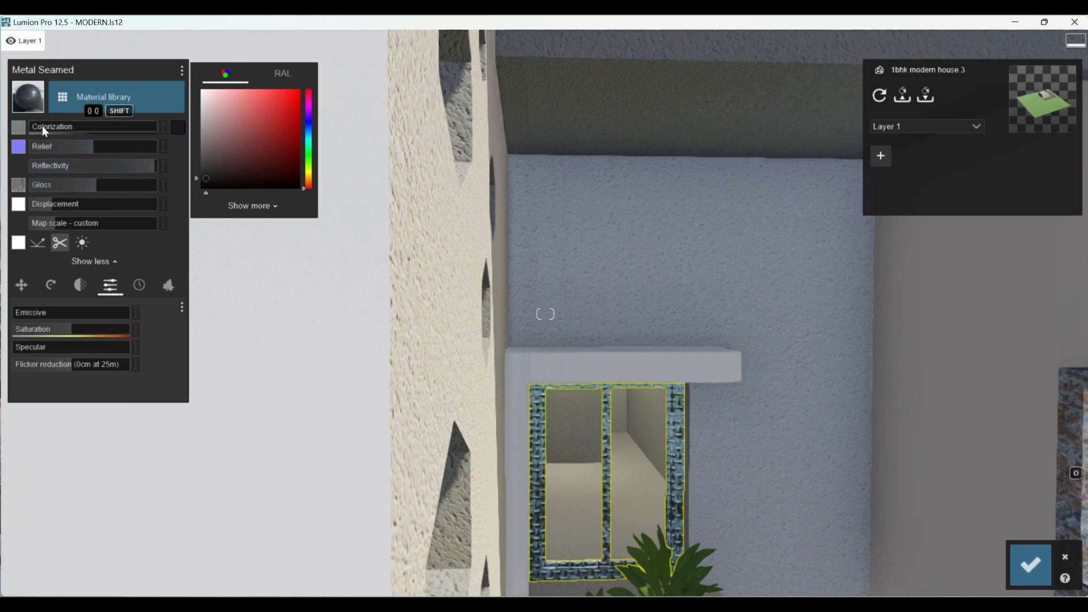
pyautogui.moveTo(42, 125); pyautogui.dragTo(139, 141)
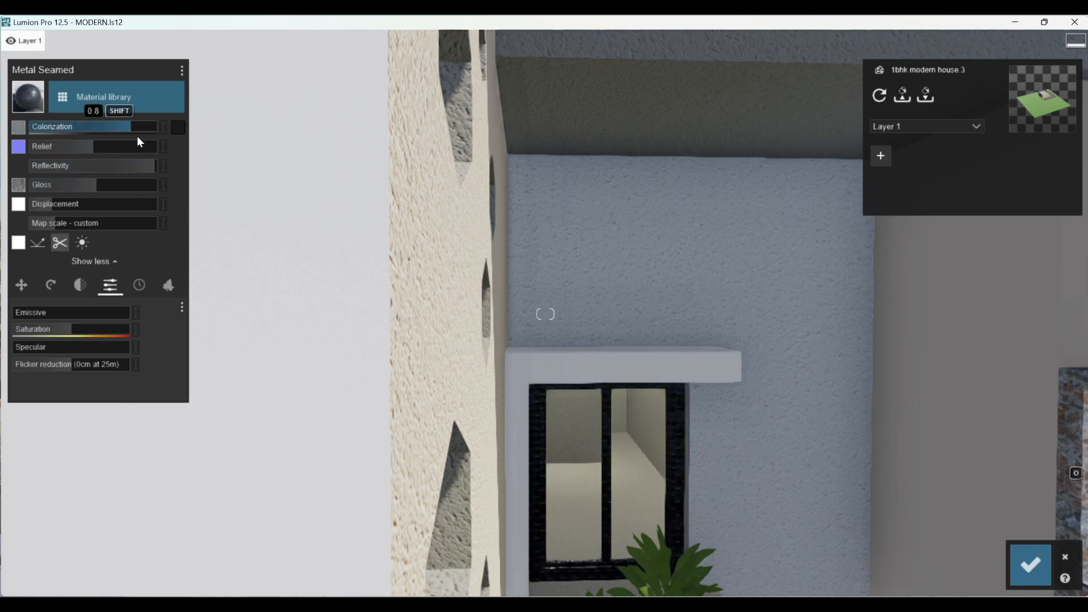
# - Set the window frame's map scale to imported, lower its reflectivity and gloss, and save the changes
pyautogui.click(51, 222)
pyautogui.moveTo(77, 167)
pyautogui.mouseDown()
pyautogui.moveTo(57, 165)
pyautogui.moveTo(63, 178)
pyautogui.mouseUp()
pyautogui.scroll(3, 563, 491)
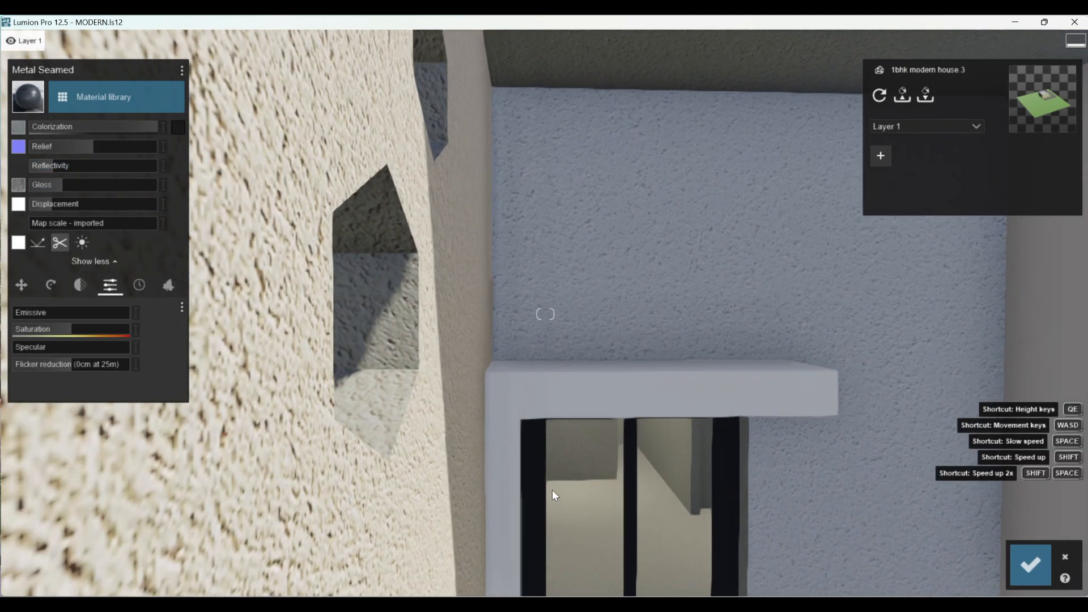
pyautogui.press('e')
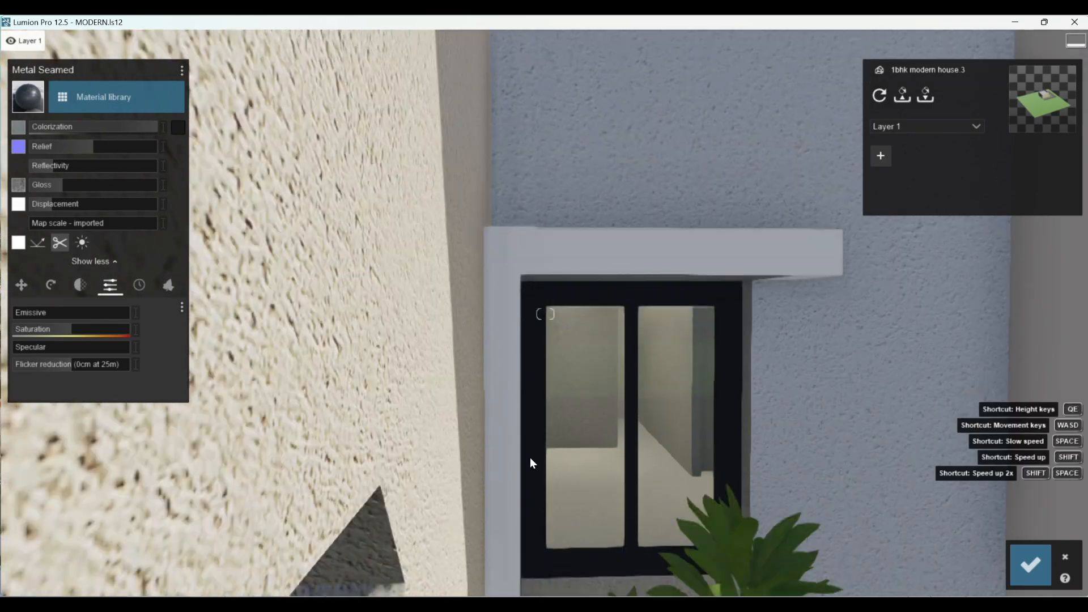
pyautogui.press('w')
pyautogui.scroll(-5, 532, 444)
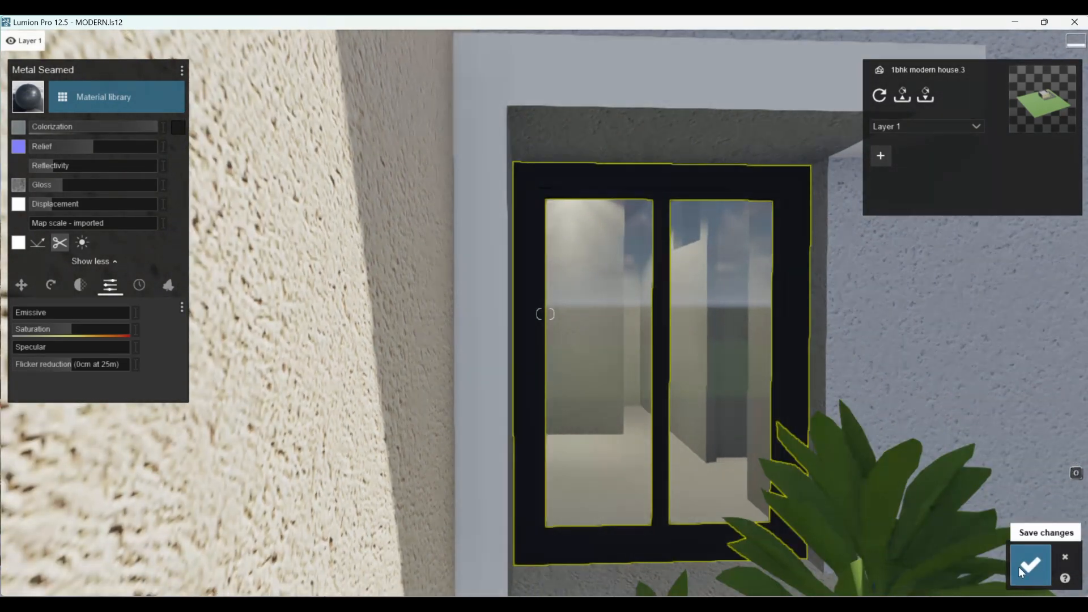
pyautogui.click(1019, 568)
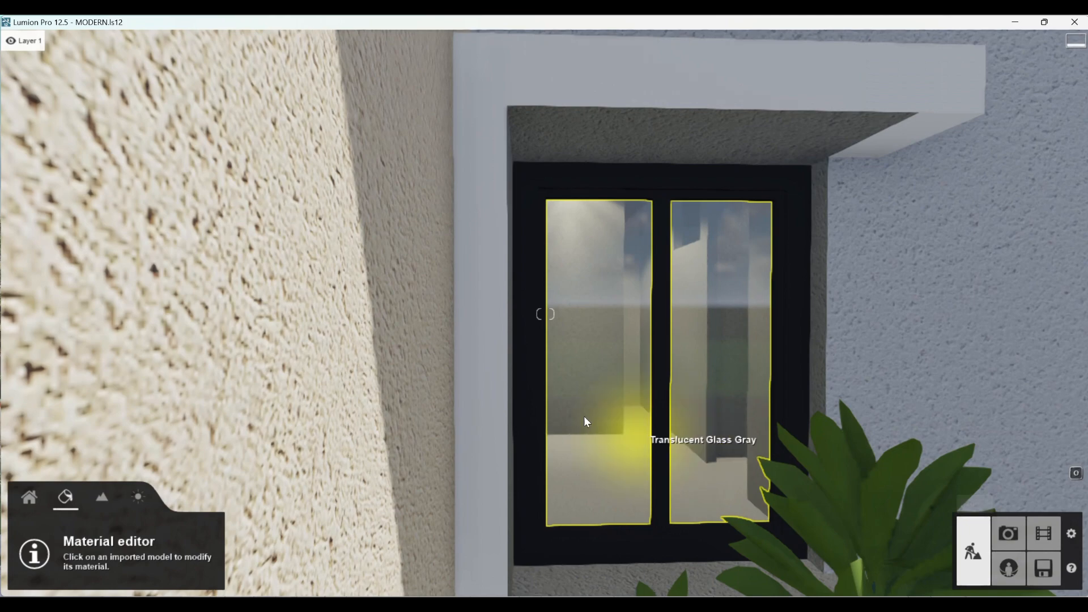
# - Apply the outdoor wood material Wood 032 1024 to the door panel behind the staircase, material Wood Lumber ButtJoined
pyautogui.scroll(-5, 537, 396)
pyautogui.press('s')
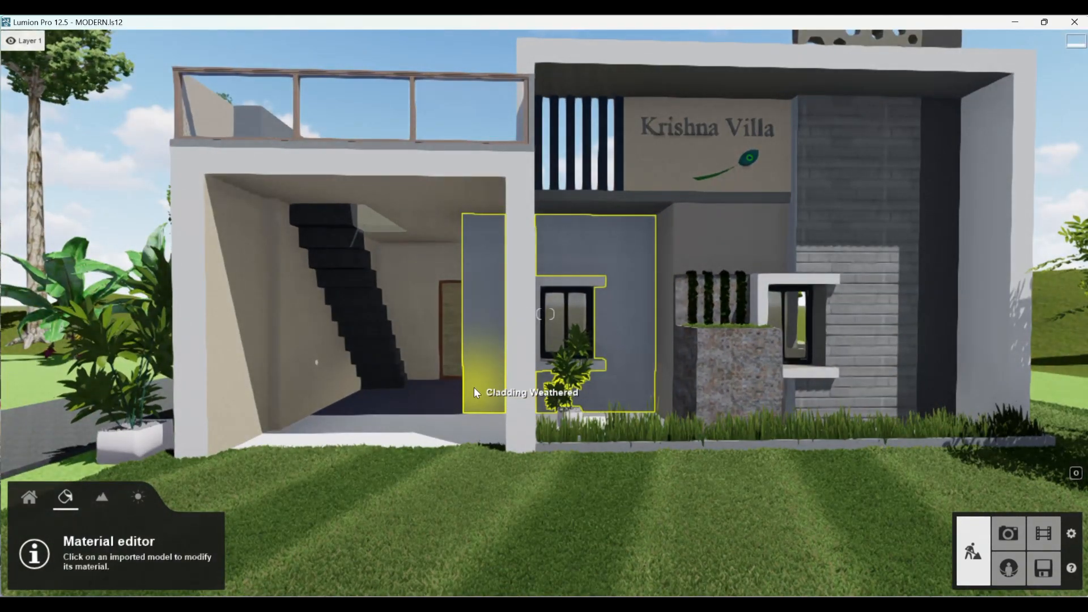
pyautogui.press('a')
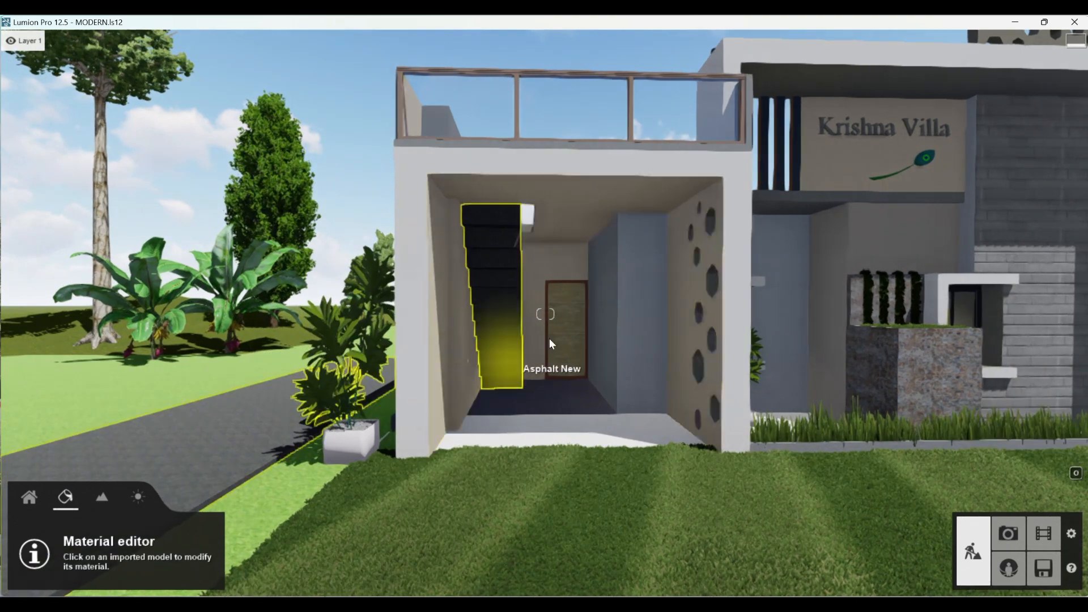
pyautogui.press('w')
pyautogui.press('s')
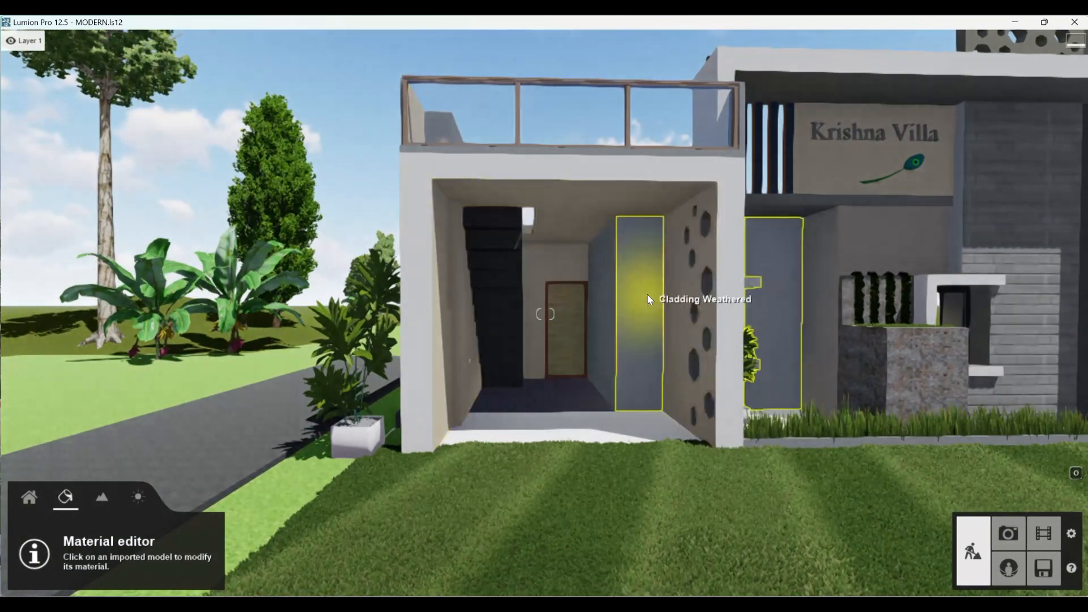
pyautogui.press('w')
pyautogui.click(573, 294)
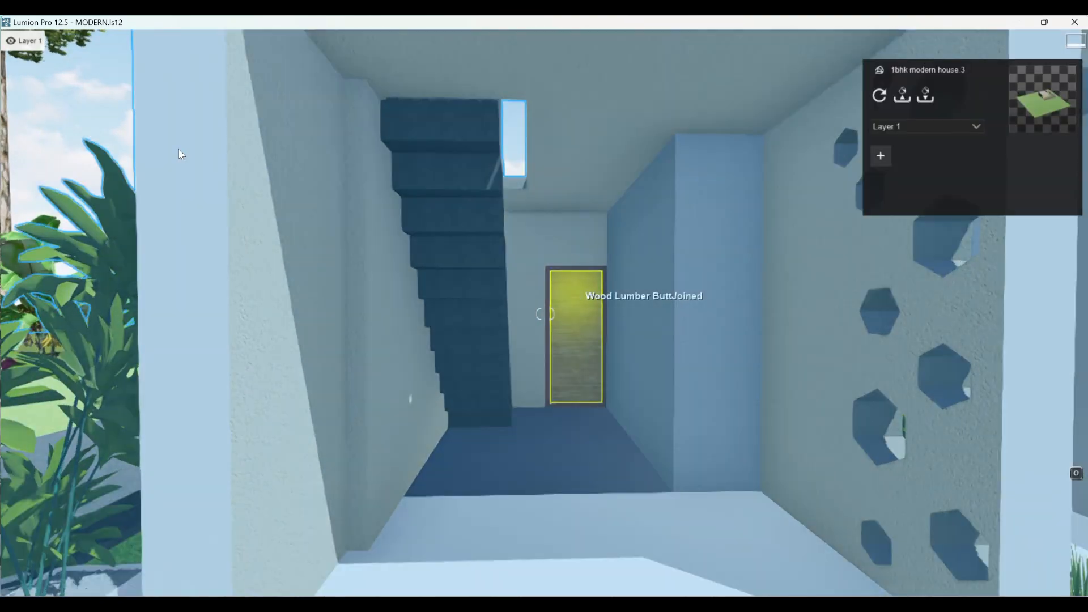
pyautogui.click(118, 93)
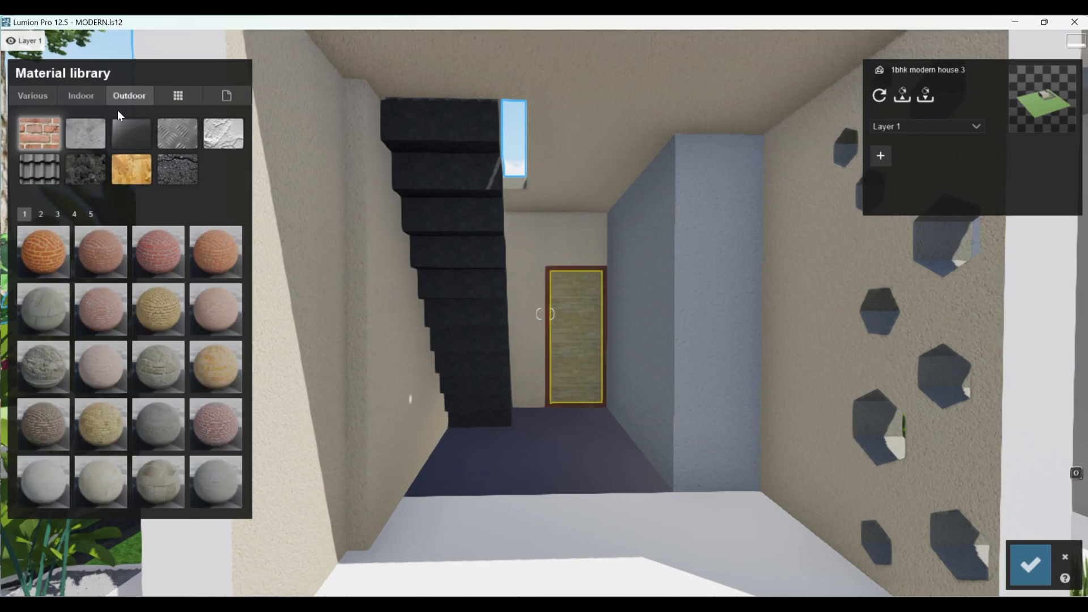
pyautogui.click(131, 163)
pyautogui.scroll(-4, 125, 412)
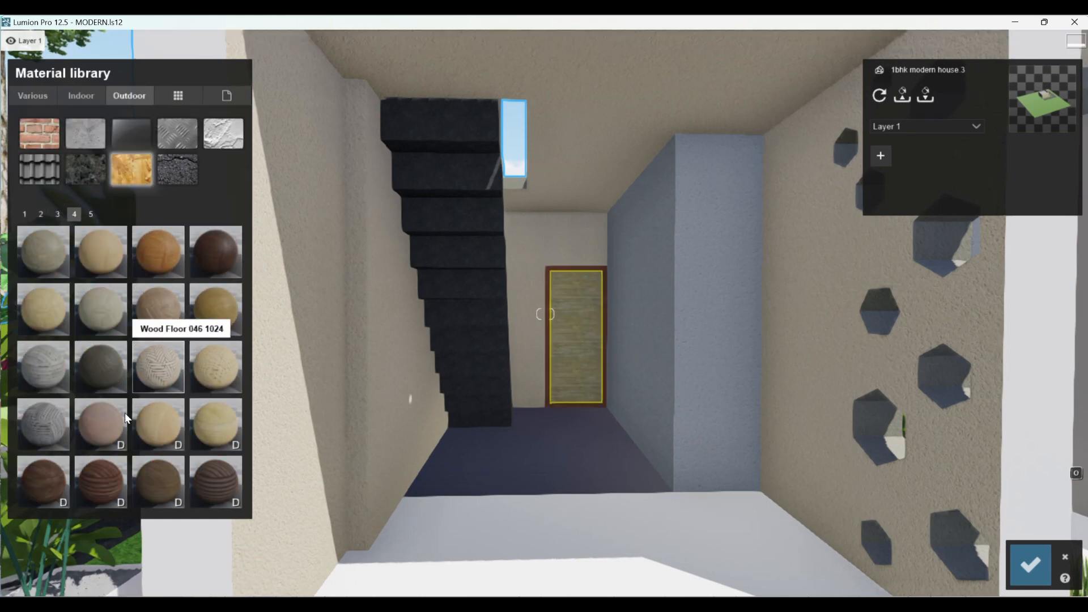
pyautogui.scroll(2, 135, 375)
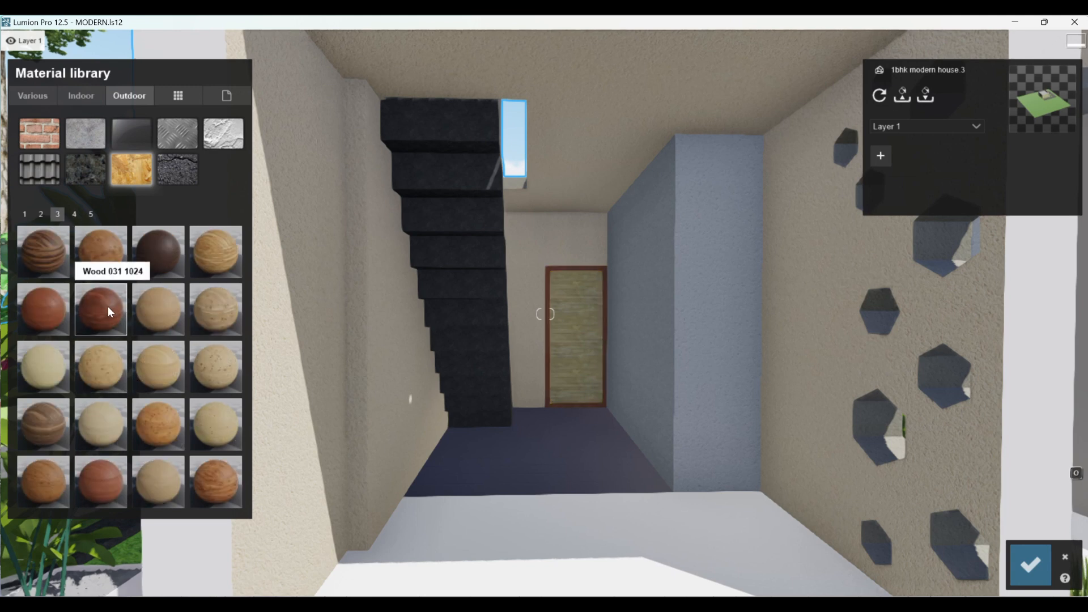
pyautogui.click(165, 364)
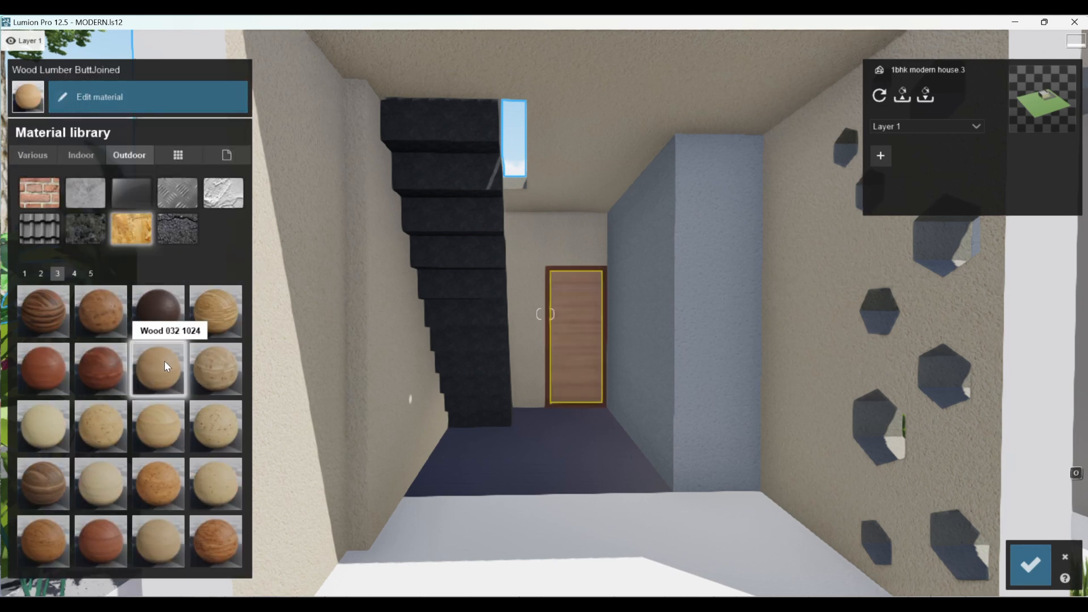
# - Set the door wood's map scale to imported, raise its relief to the maximum, and save the changes
pyautogui.scroll(3, 608, 320)
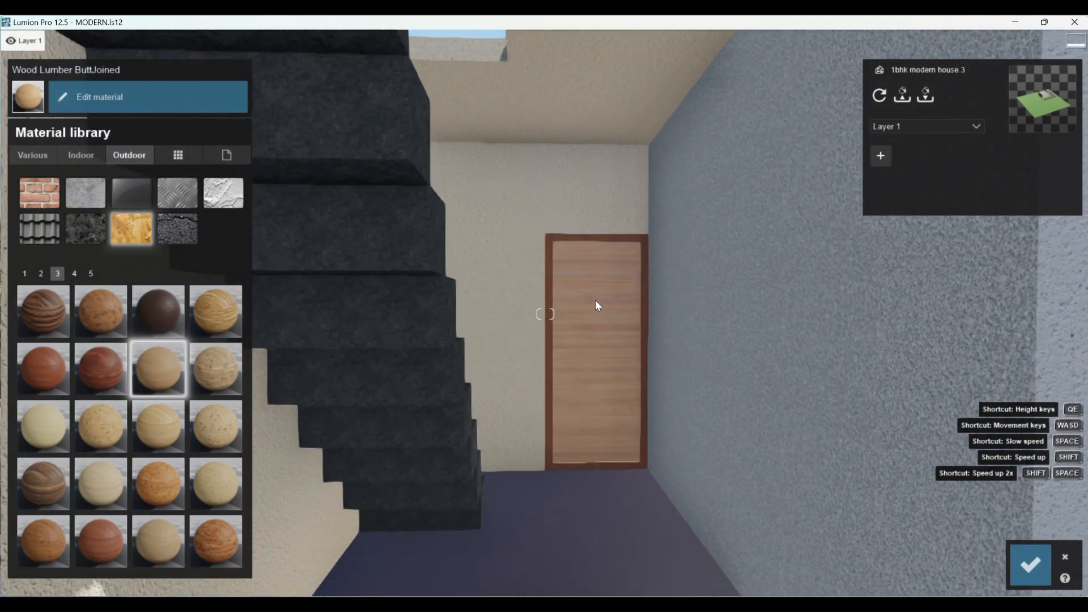
pyautogui.click(595, 300)
pyautogui.moveTo(56, 226); pyautogui.dragTo(32, 225)
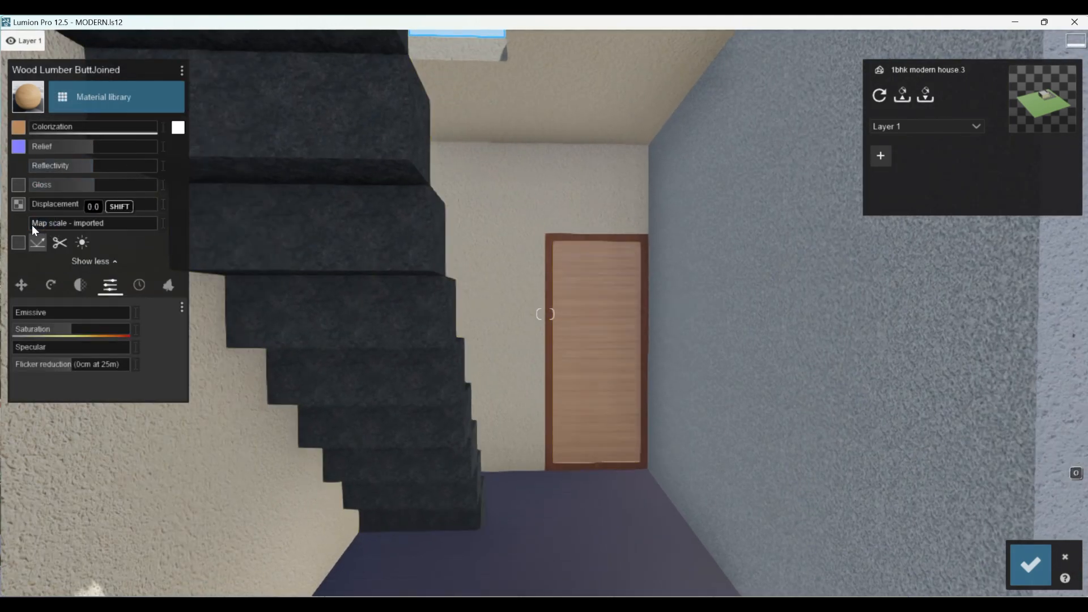
pyautogui.moveTo(79, 147); pyautogui.dragTo(163, 148)
pyautogui.scroll(2, 626, 298)
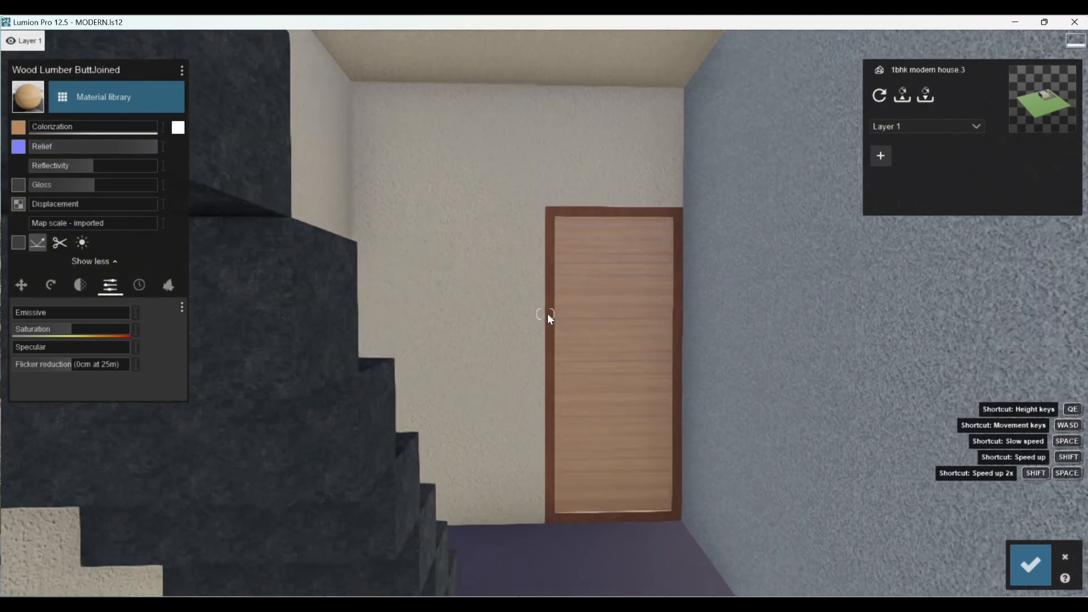
pyautogui.scroll(-3, 545, 315)
pyautogui.click(1029, 563)
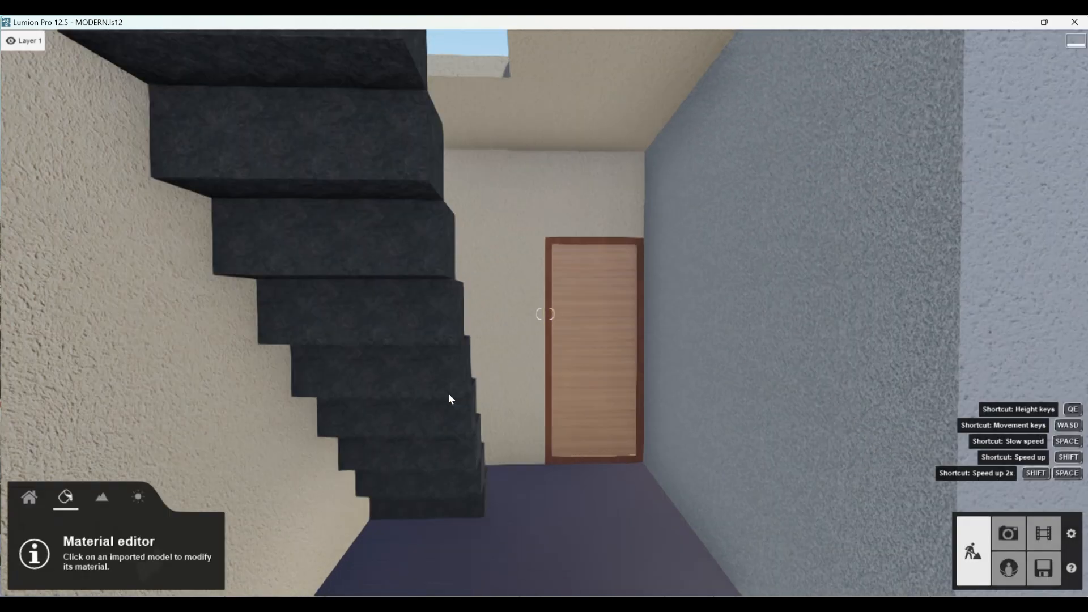
pyautogui.scroll(-5, 447, 397)
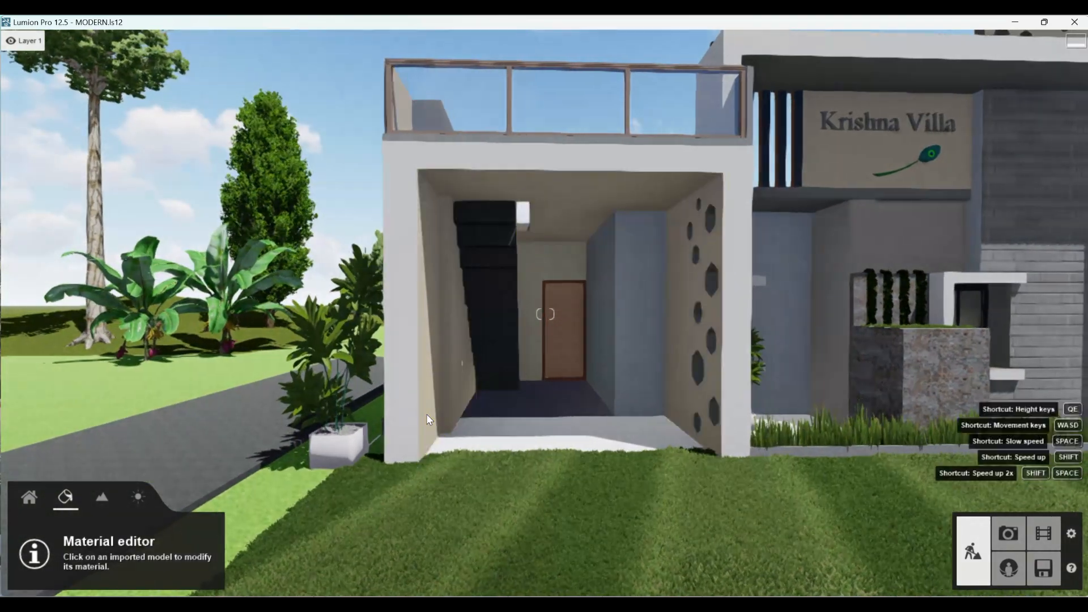
pyautogui.scroll(-5, 427, 413)
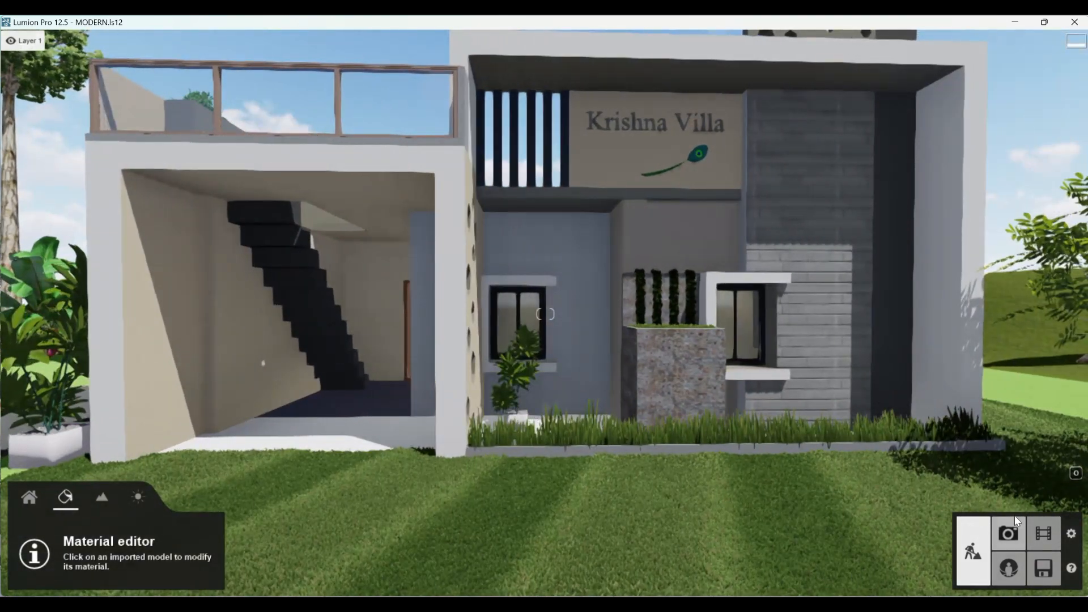
# - Restore photo 2's camera view, set its camera height to 2.12 m, and store the adjusted view in the same slot
pyautogui.click(1011, 530)
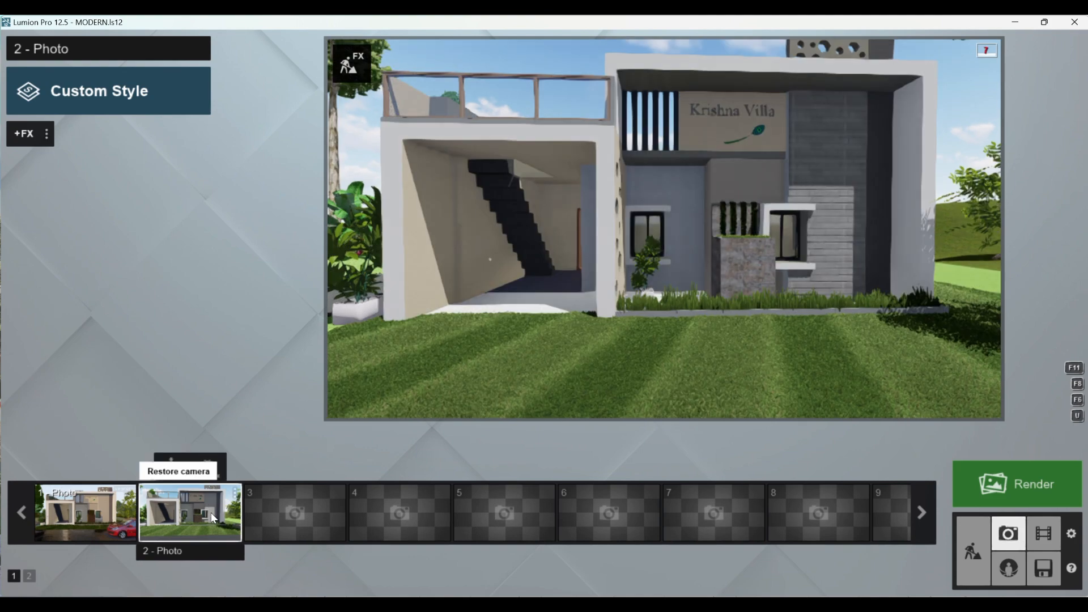
pyautogui.click(211, 512)
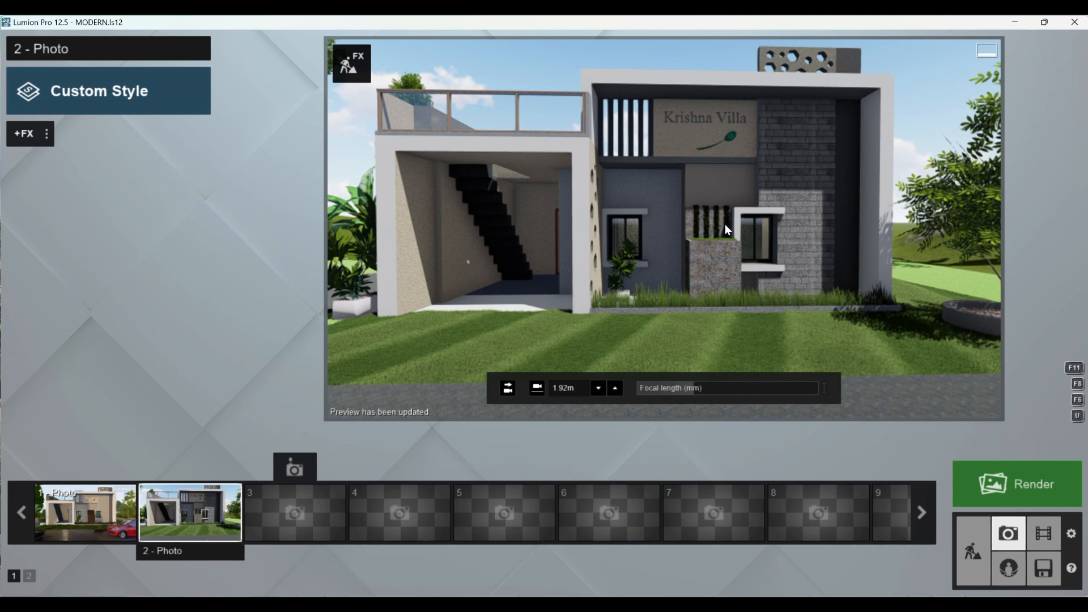
pyautogui.moveTo(683, 391)
pyautogui.click(615, 390)
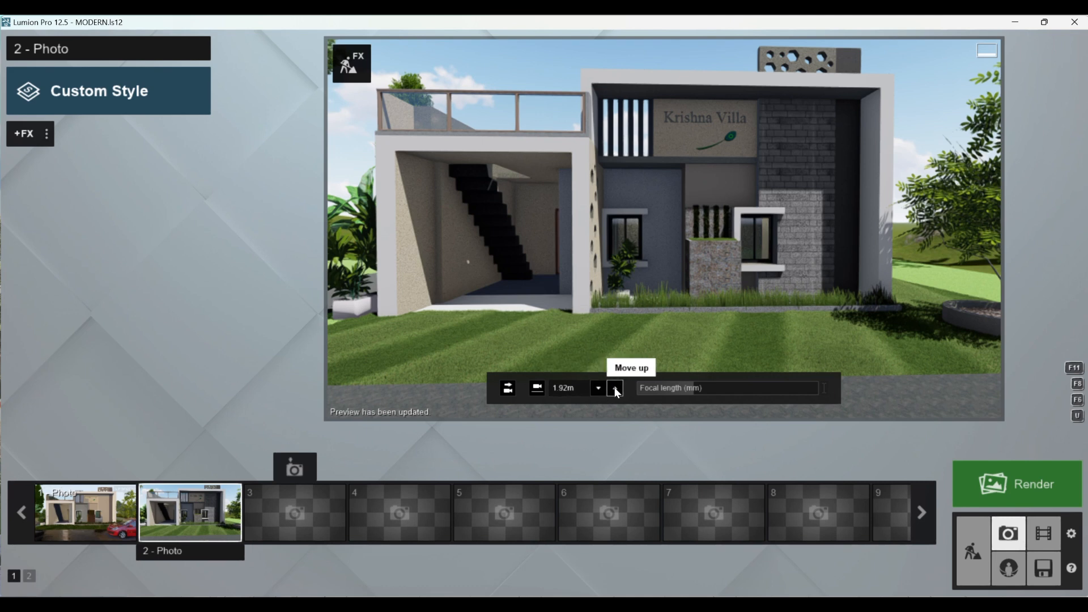
pyautogui.click(597, 387)
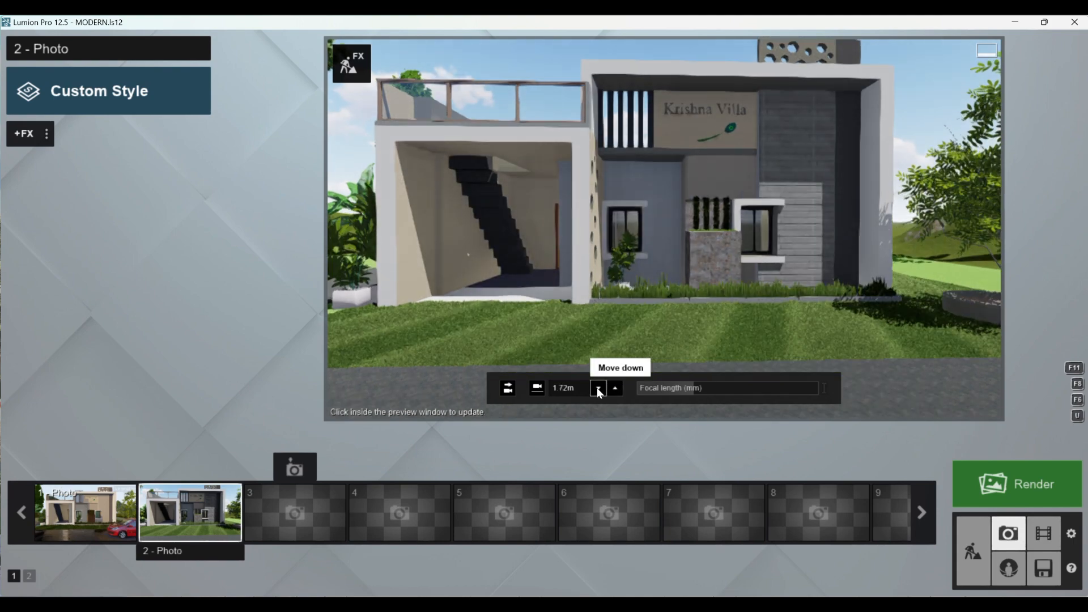
pyautogui.click(615, 388)
pyautogui.click(614, 388)
pyautogui.click(614, 388)
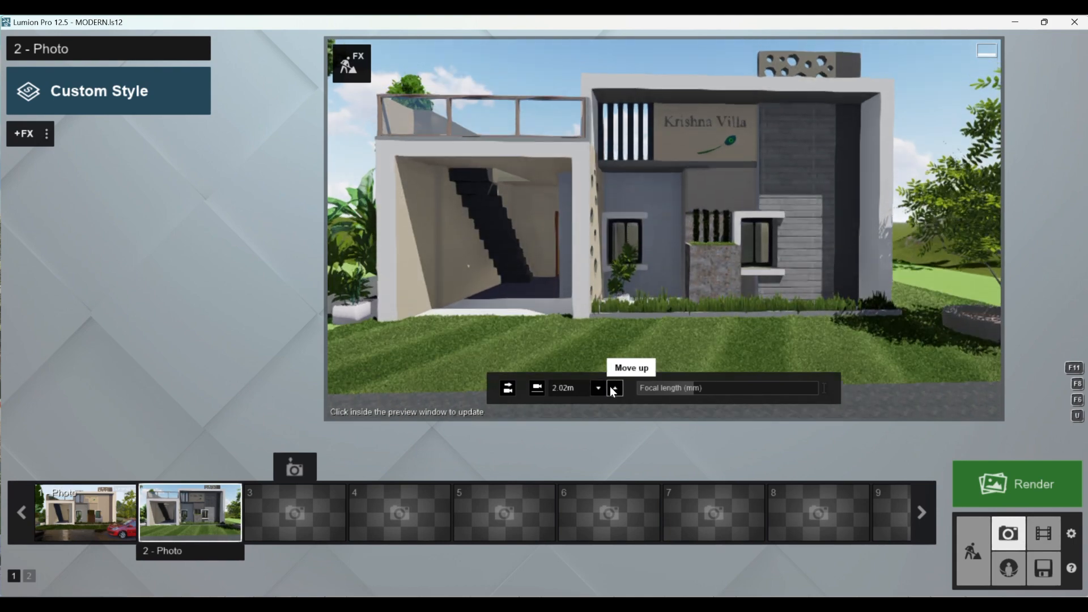
pyautogui.click(614, 389)
pyautogui.click(681, 236)
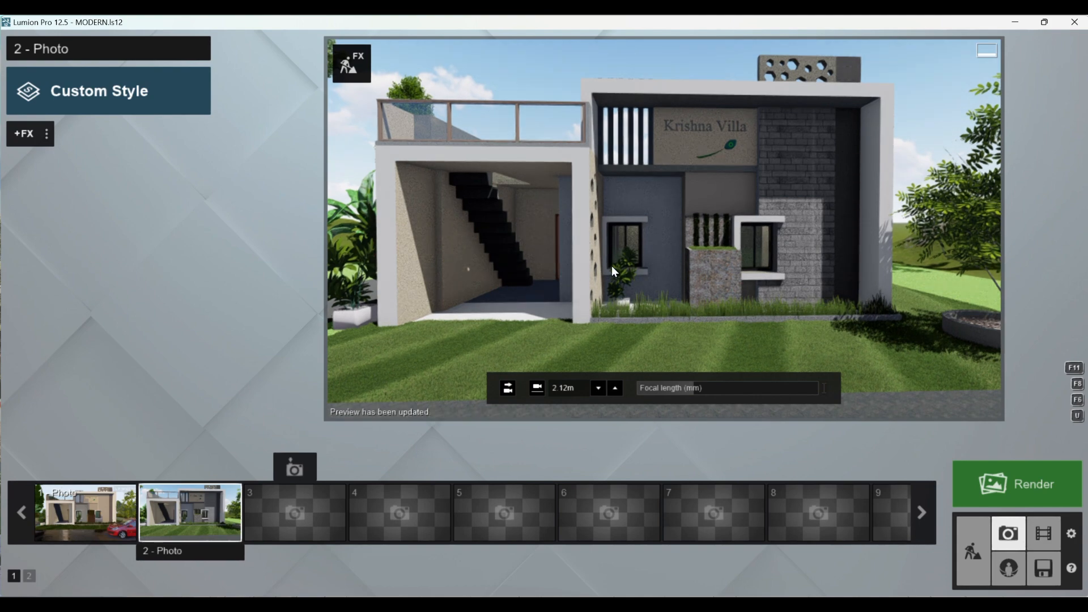
pyautogui.click(175, 468)
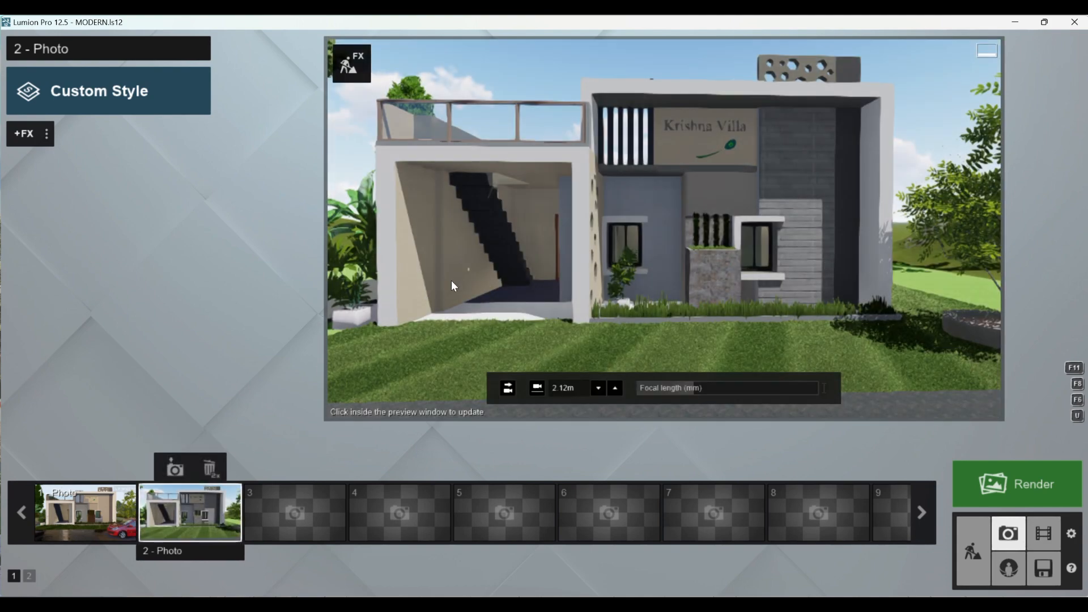
pyautogui.click(502, 235)
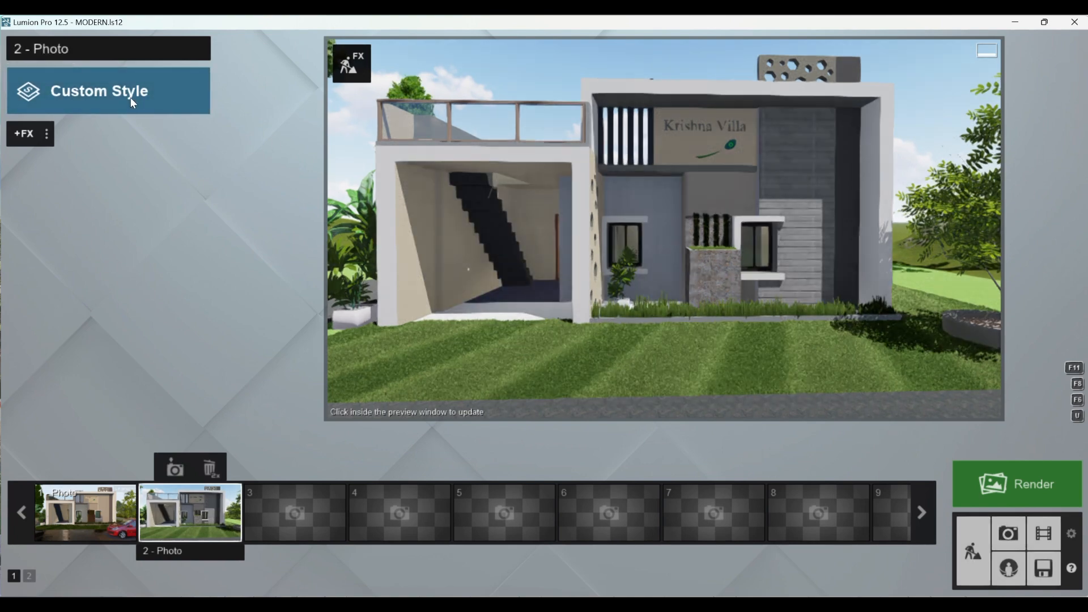
# - Apply the Realistic style to photo 2 and add an enabled 2-Point Perspective effect
pyautogui.click(131, 97)
pyautogui.click(489, 191)
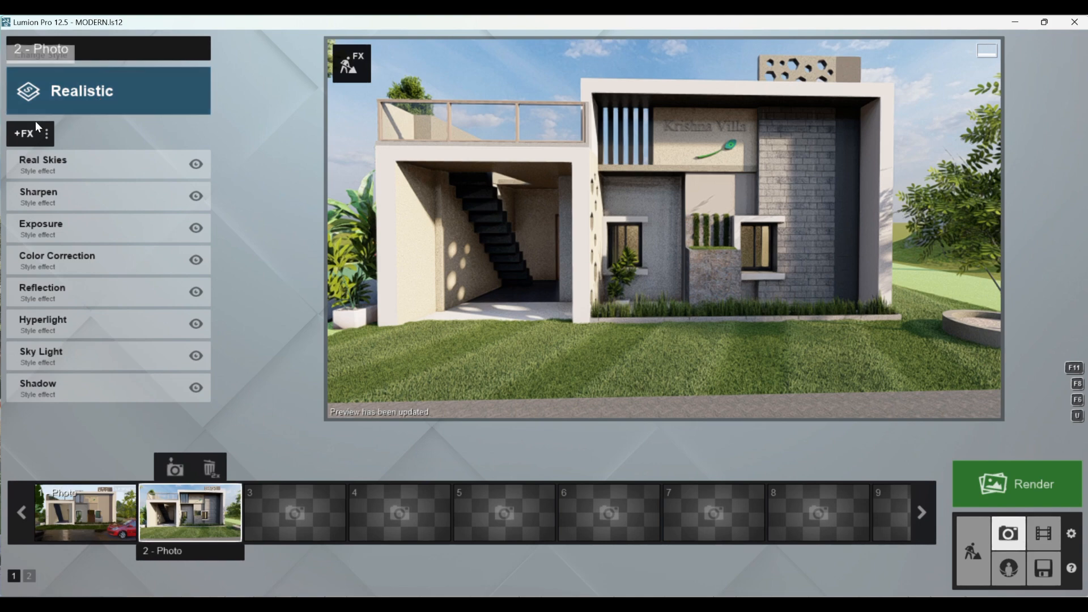
pyautogui.click(31, 135)
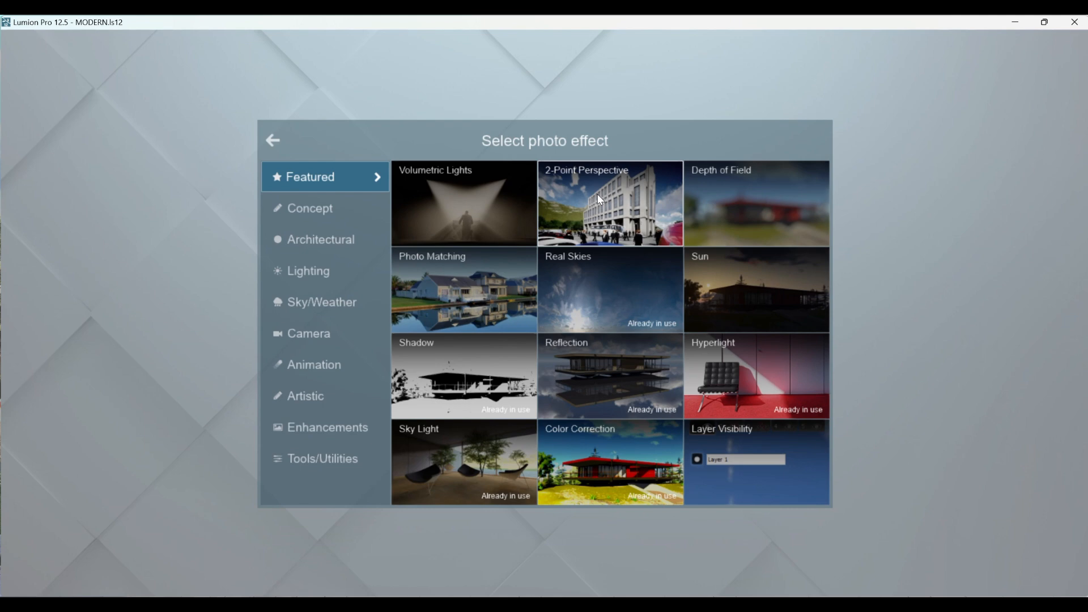
pyautogui.click(600, 200)
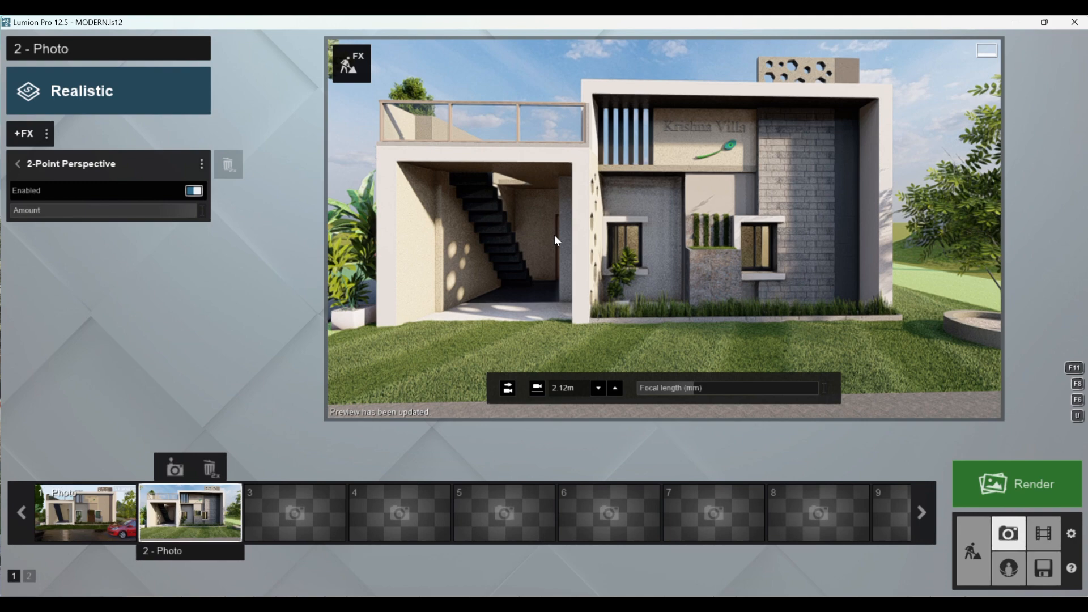
# - Render the current shot at Print size, 3840x2160, and save it to the Desktop as the JPG file "exterior realistic"
pyautogui.click(998, 483)
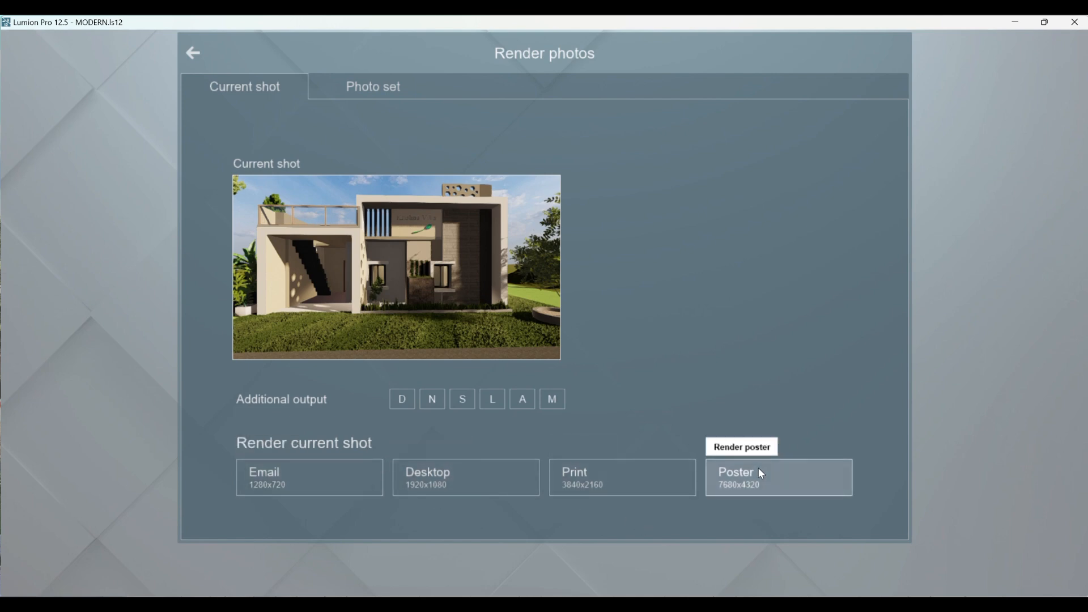
pyautogui.click(617, 488)
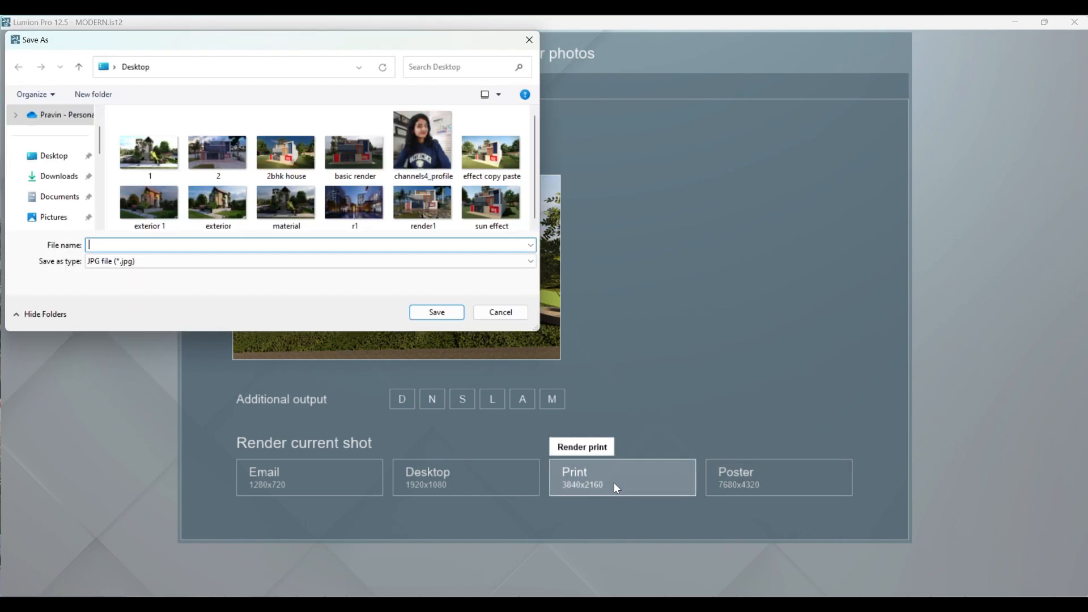
pyautogui.click(142, 243)
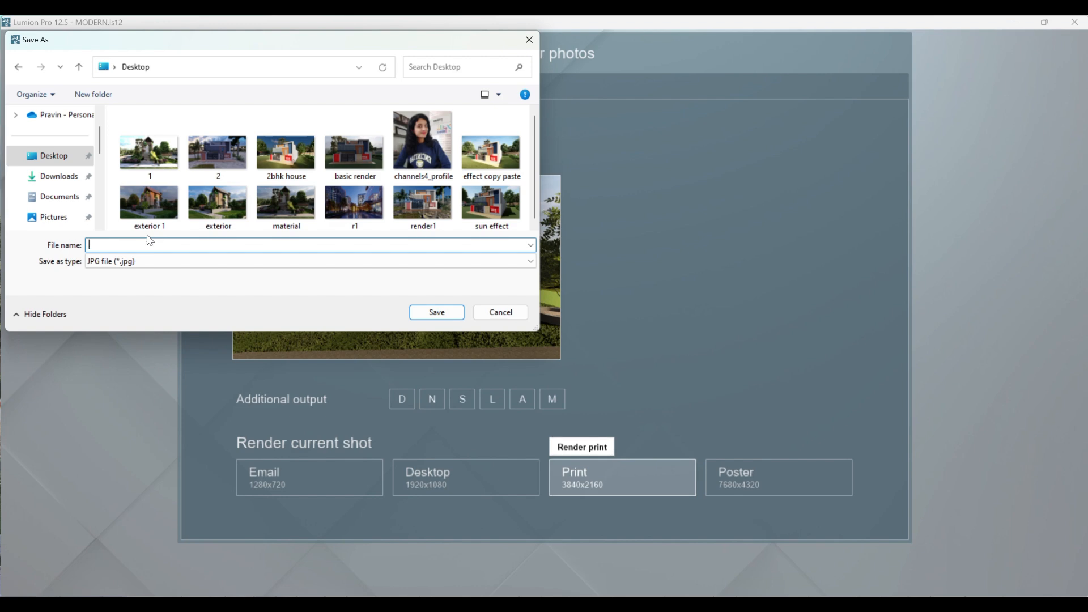
pyautogui.write('ext')
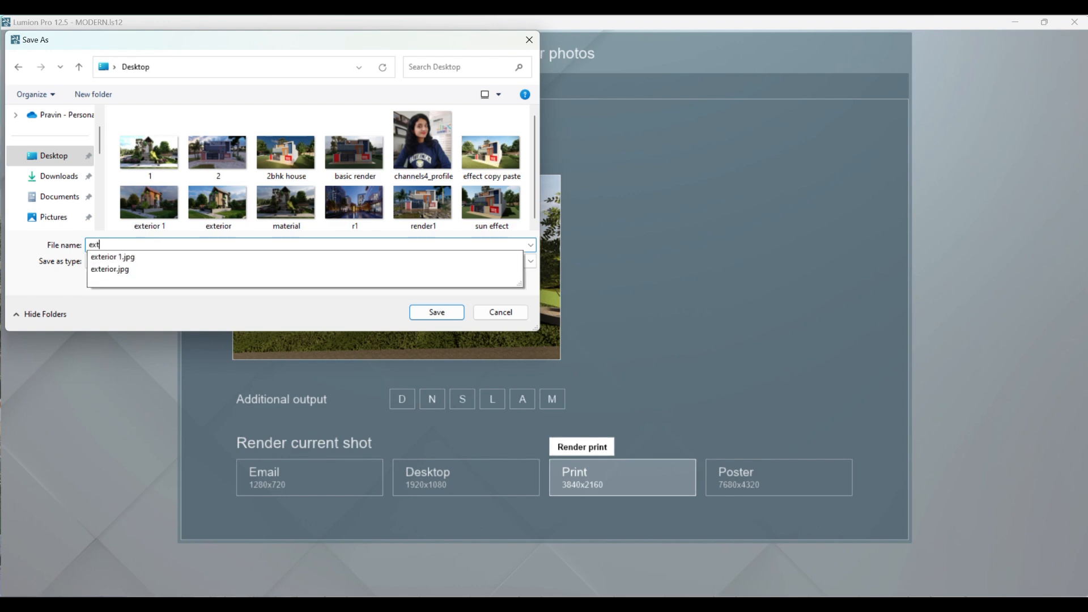
pyautogui.write('erior ')
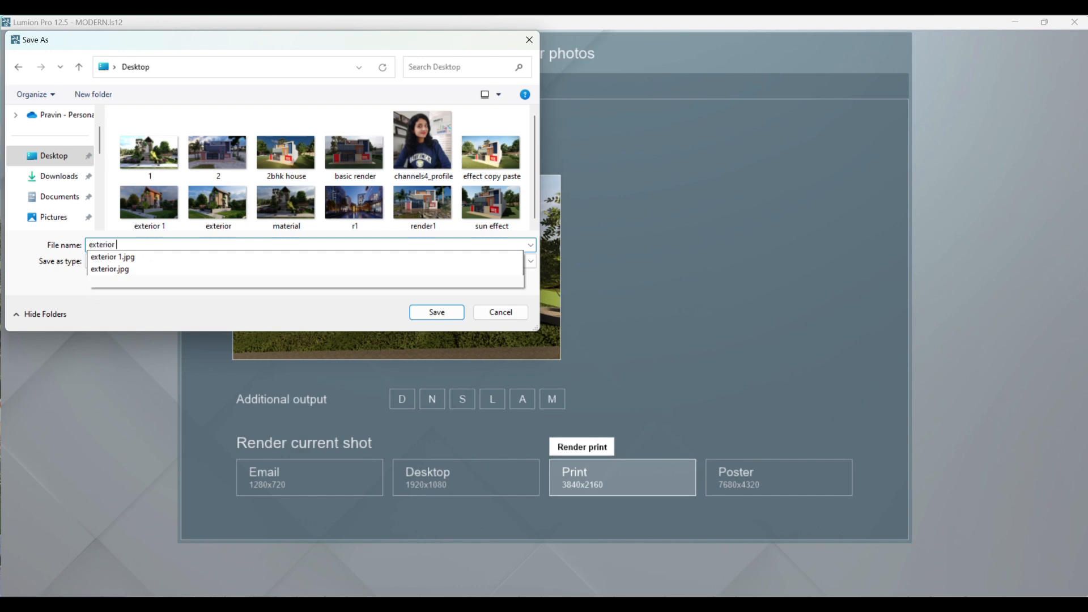
pyautogui.write('re')
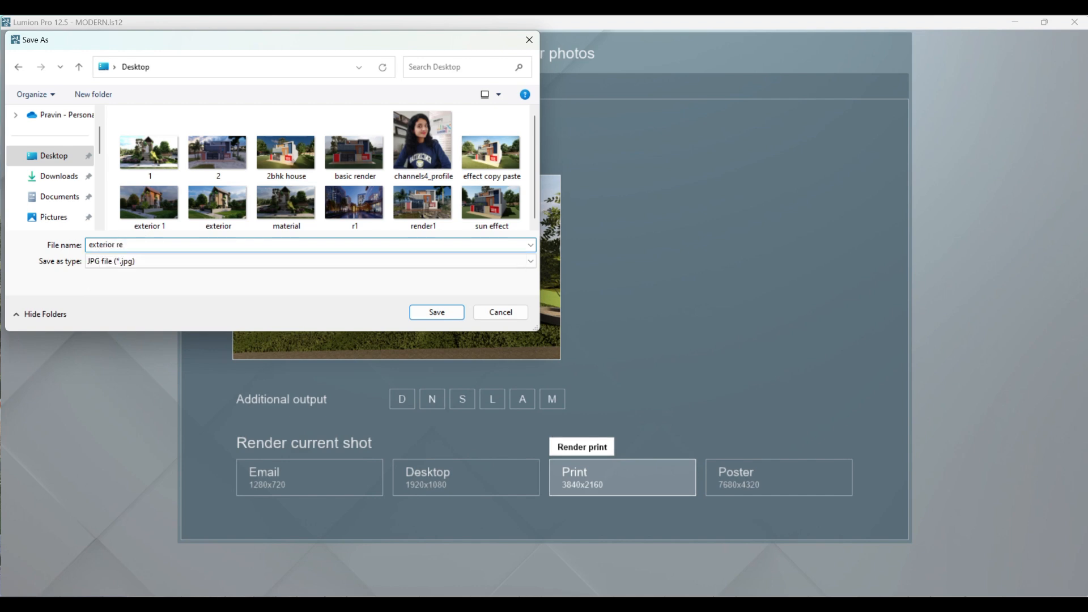
pyautogui.write('alistic')
pyautogui.press('Return')
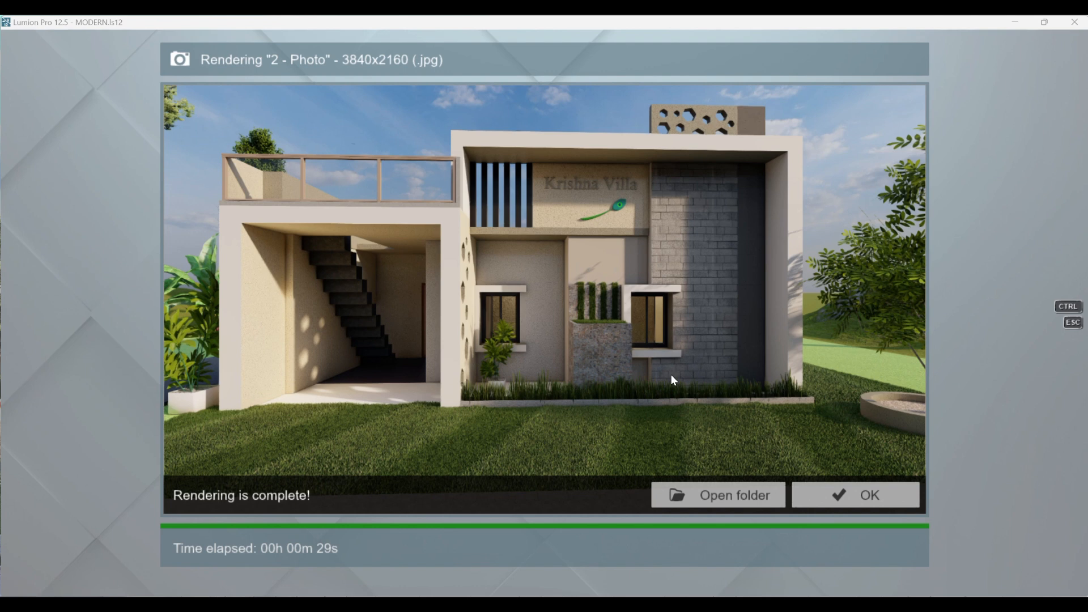
pyautogui.click(834, 496)
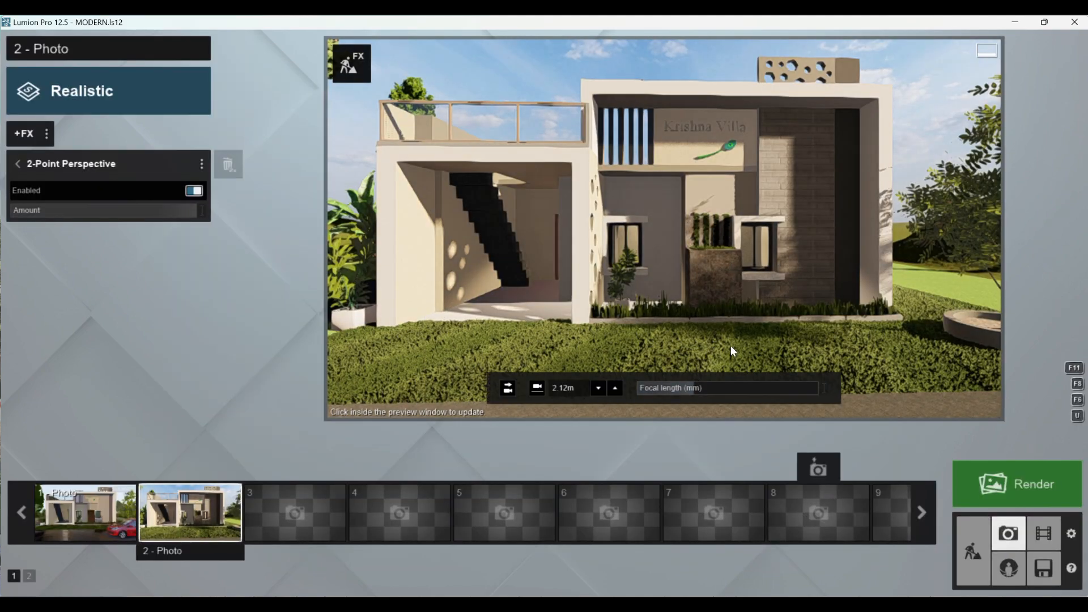
# - Open exterior realistic.jpg from the desktop in the image viewer and examine the facade's materials, windows, planter and staircase up close
pyautogui.click(1014, 21)
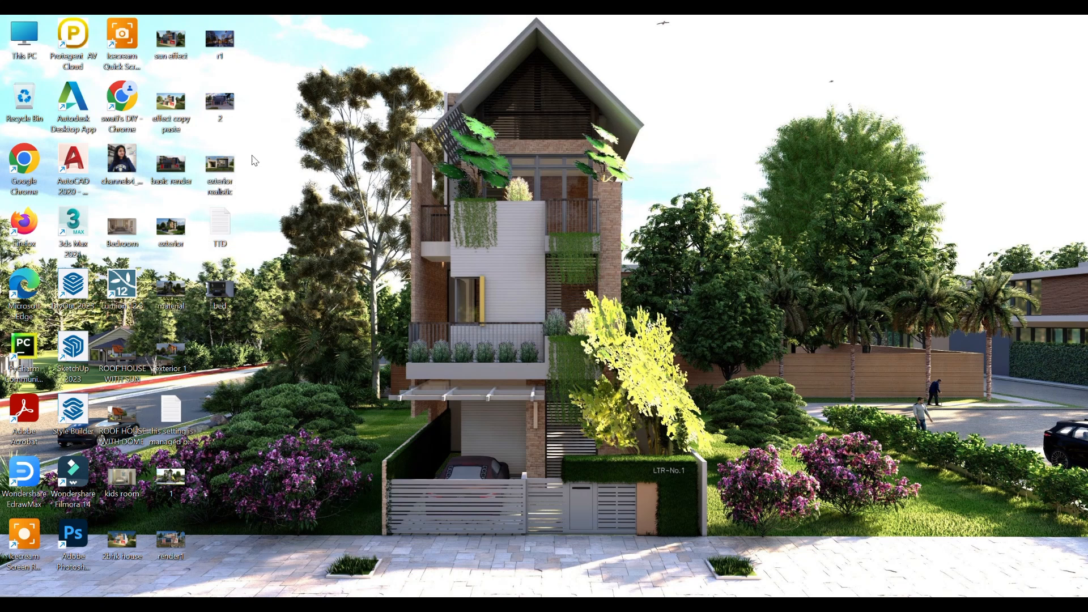
pyautogui.doubleClick(223, 167)
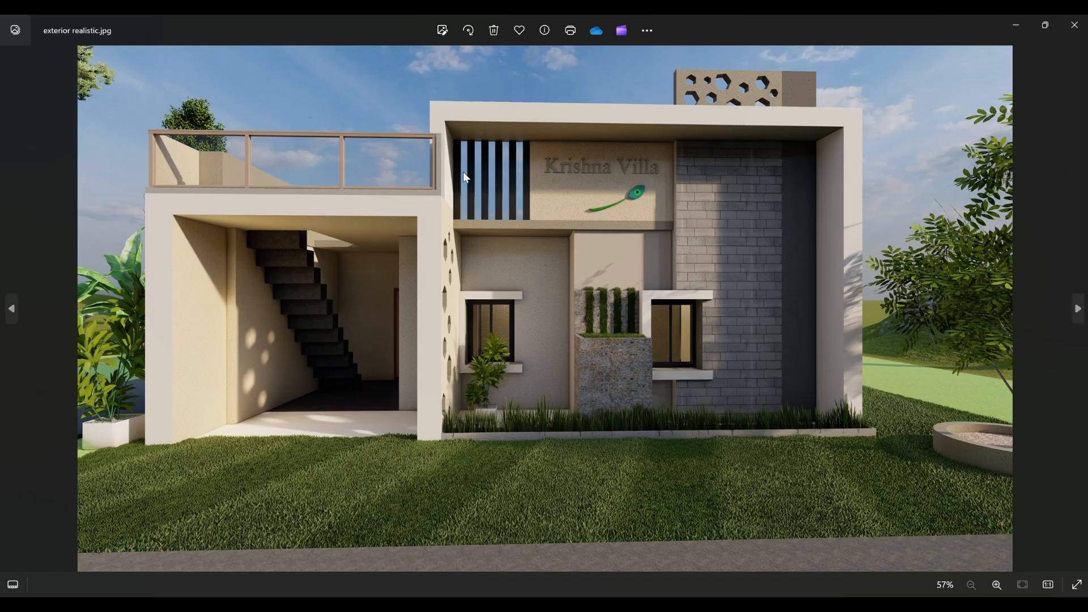
pyautogui.scroll(5, 515, 160)
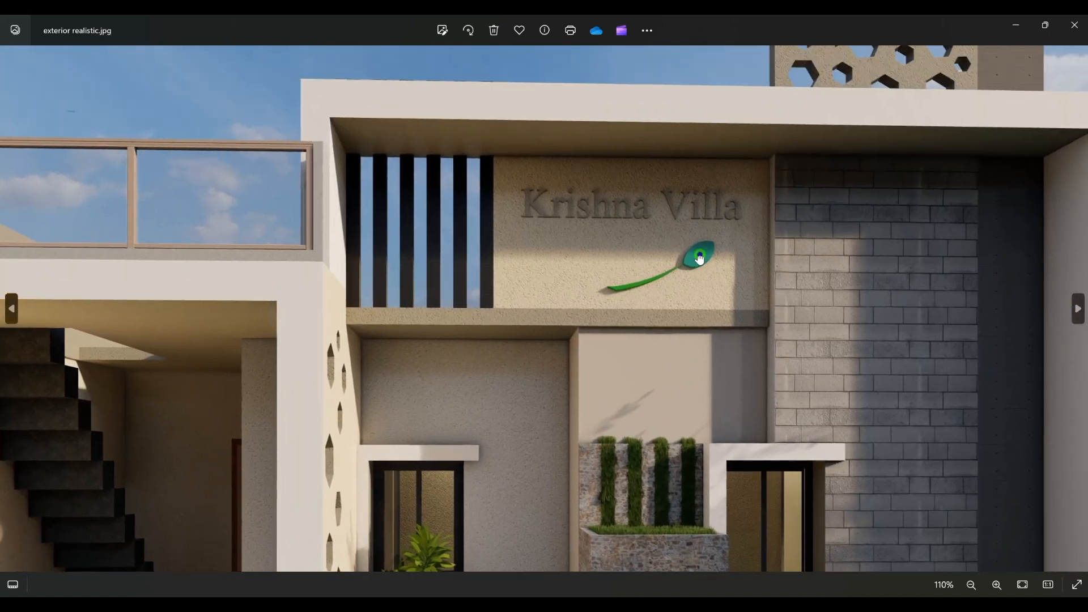
pyautogui.moveTo(700, 260); pyautogui.dragTo(728, 189)
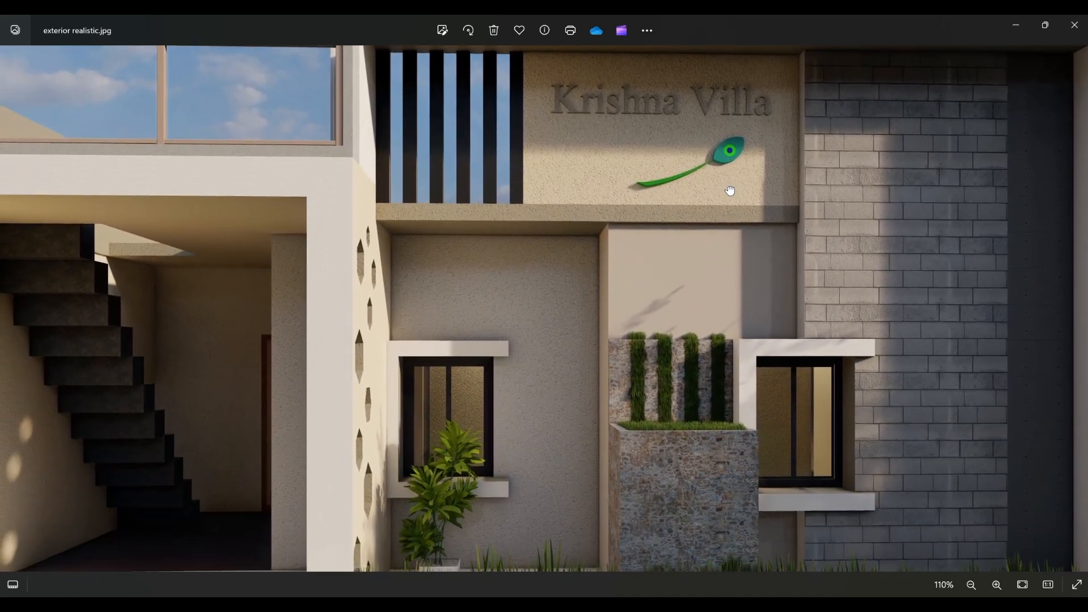
pyautogui.scroll(-2, 680, 238)
pyautogui.scroll(-1, 587, 301)
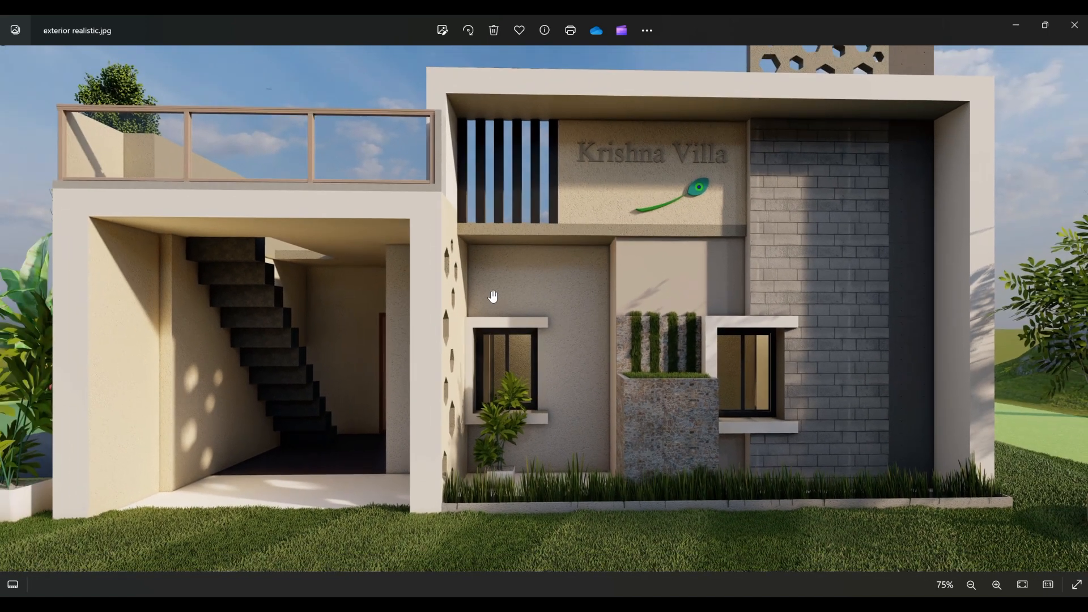
pyautogui.scroll(-2, 569, 291)
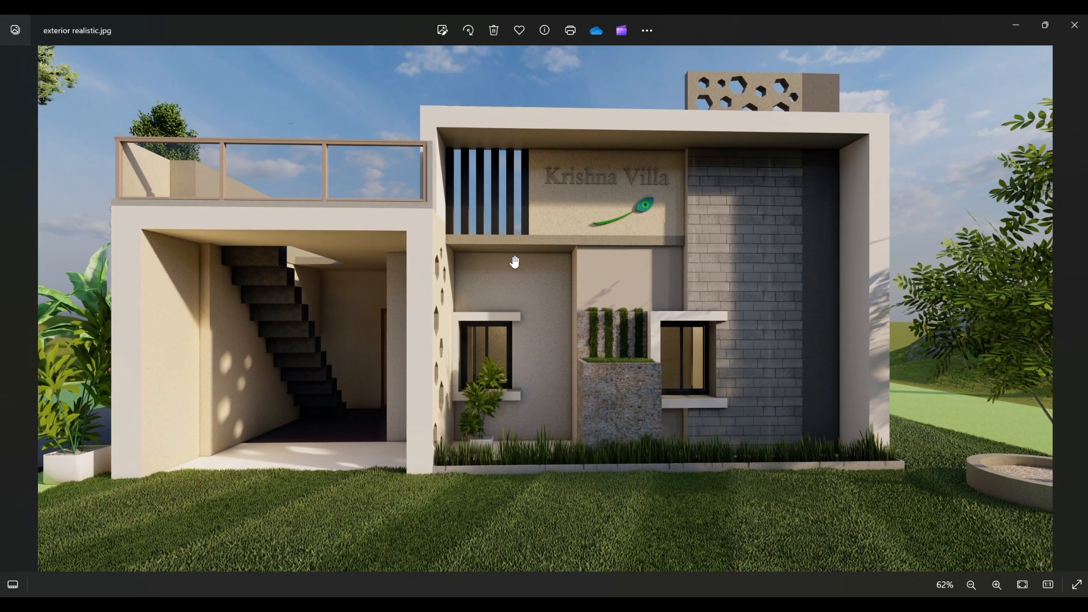
pyautogui.scroll(3, 569, 295)
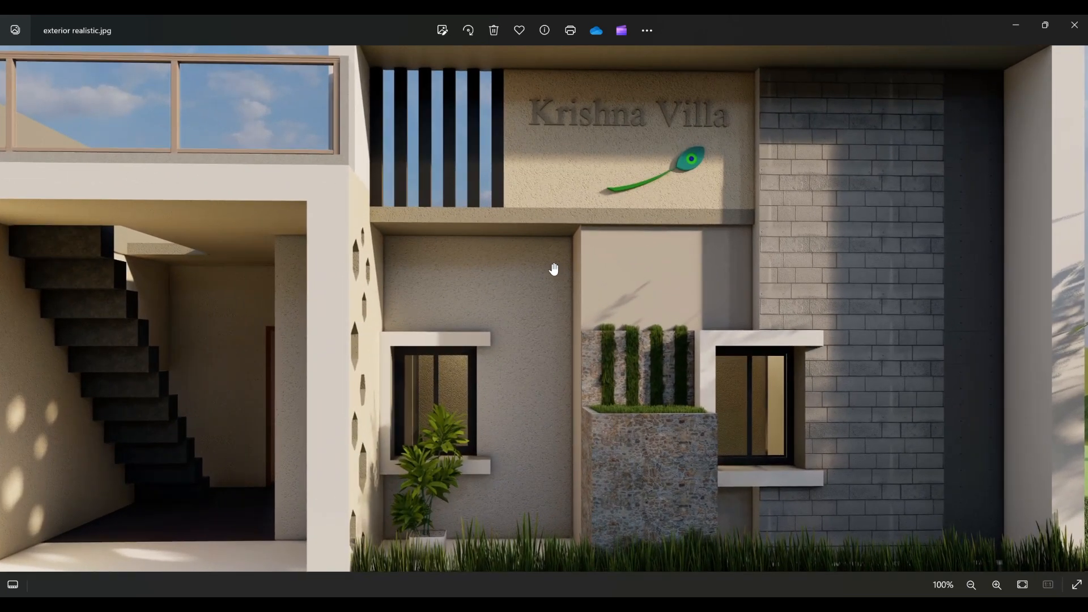
pyautogui.scroll(-2, 554, 267)
pyautogui.scroll(5, 694, 336)
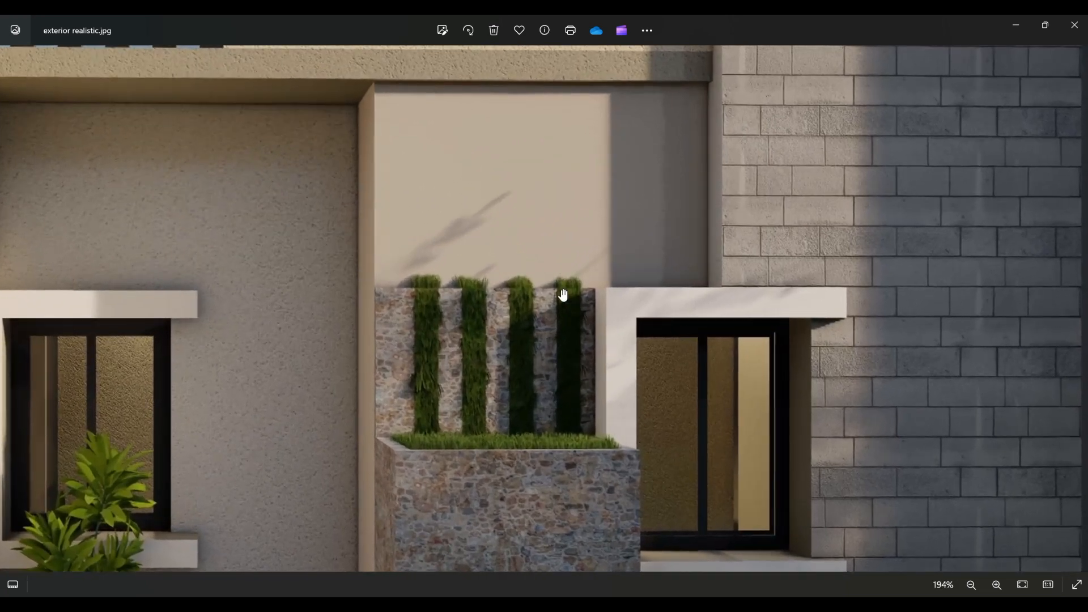
pyautogui.scroll(-5, 561, 296)
pyautogui.moveTo(376, 263); pyautogui.dragTo(624, 277)
pyautogui.scroll(-4, 604, 285)
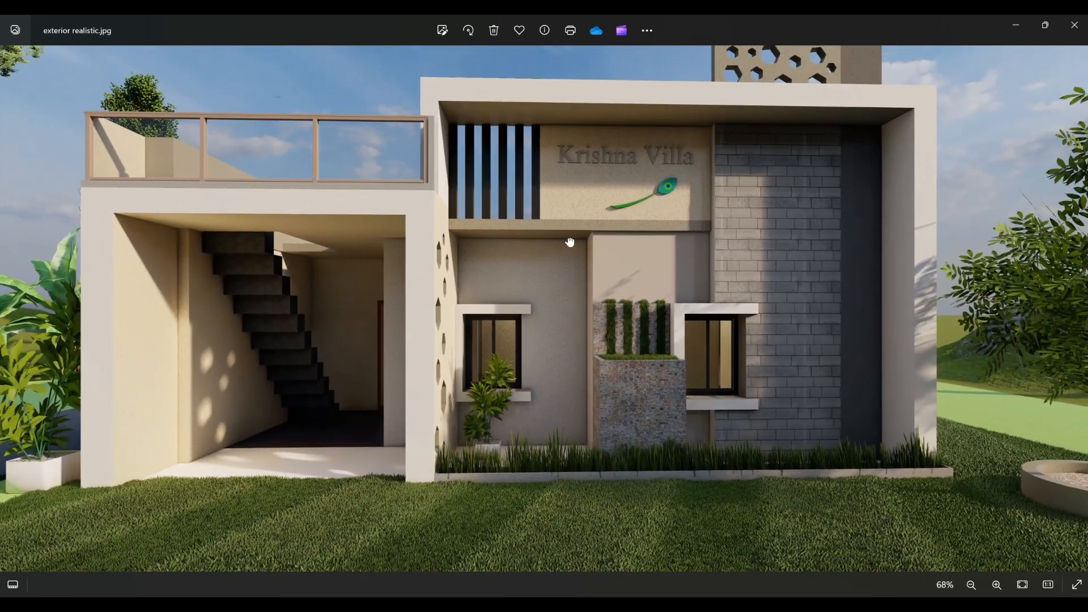
pyautogui.scroll(-1, 545, 296)
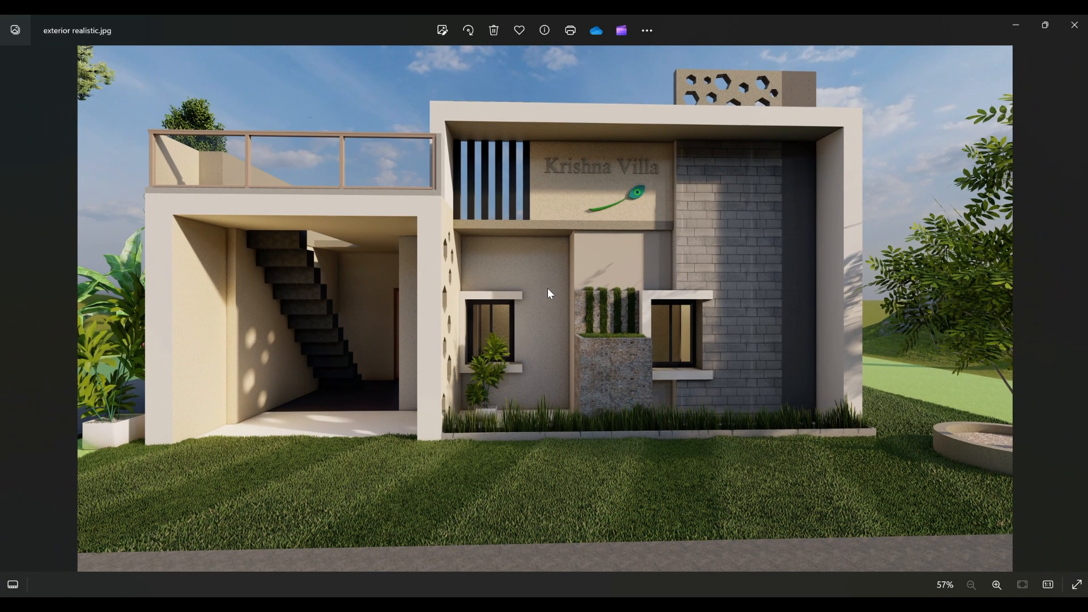